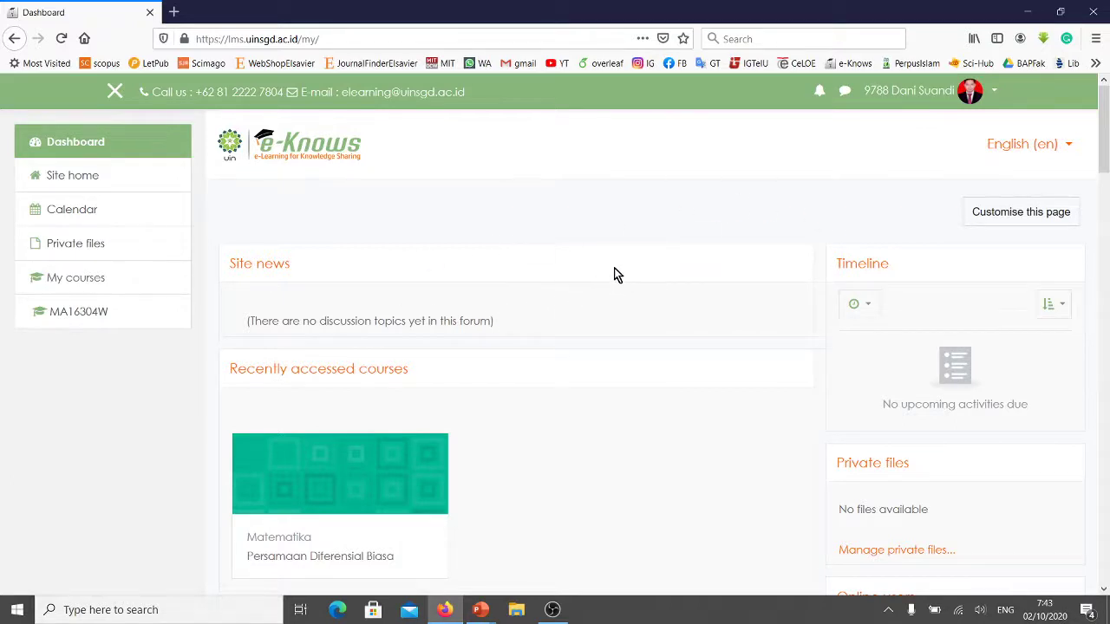
Open the Persamaan Diferensial Biasa course from the Recently accessed courses list.
{"action": "scroll", "coordinate": [615, 274], "scroll_direction": "down", "scroll_amount": 2}
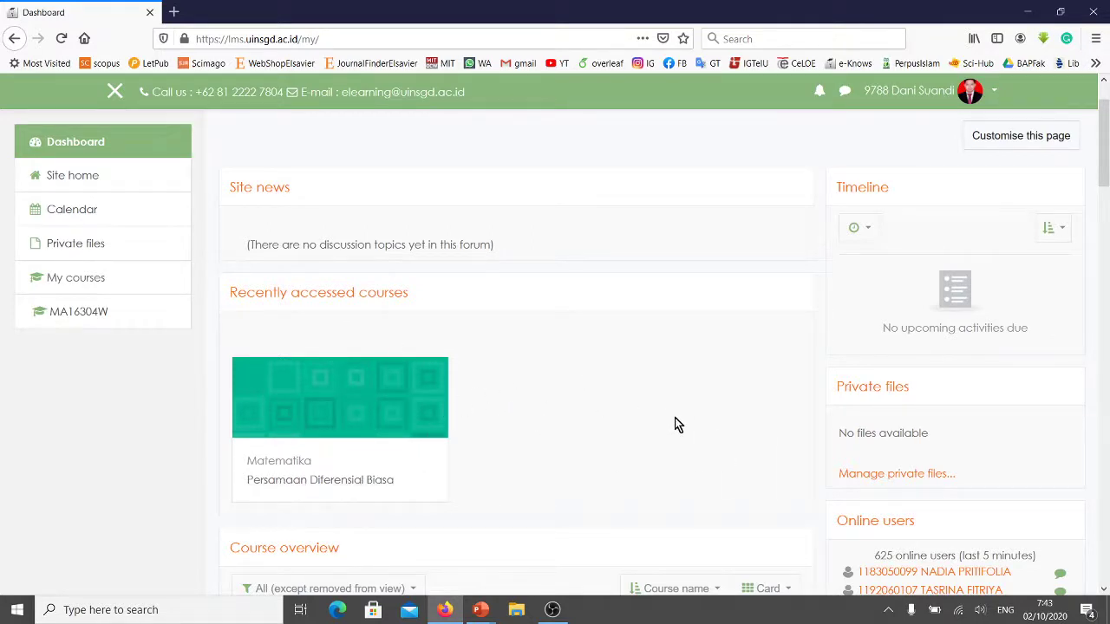
{"action": "left_click", "coordinate": [332, 481]}
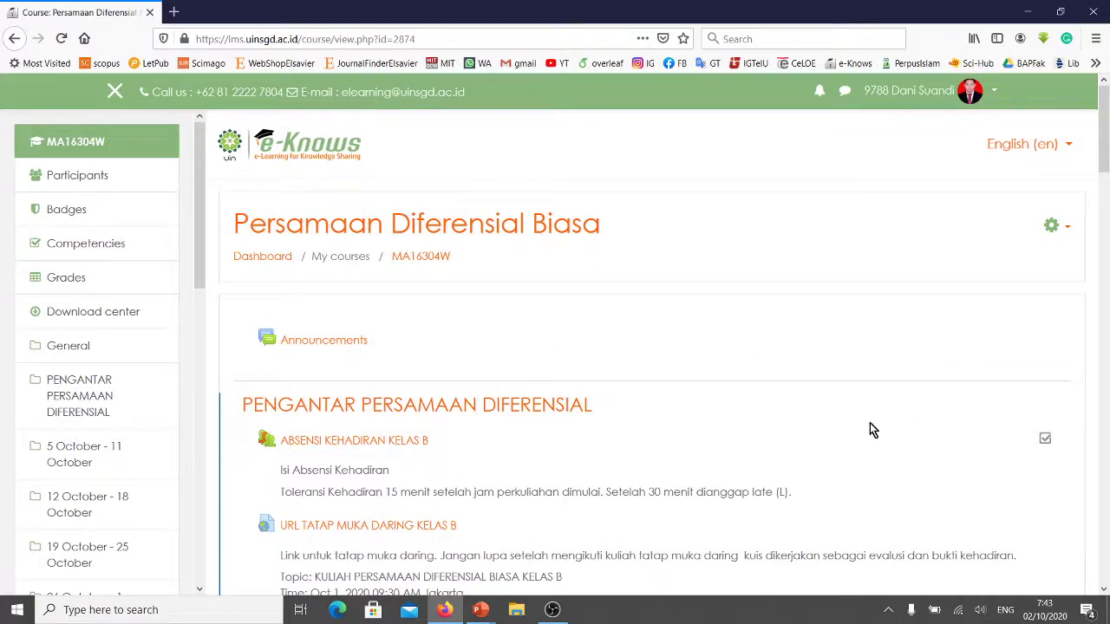
Review the course page down to the footer and back, then open the gear menu.
{"action": "scroll", "coordinate": [665, 435], "scroll_direction": "down", "scroll_amount": 2}
{"action": "scroll", "coordinate": [664, 442], "scroll_direction": "down", "scroll_amount": 8}
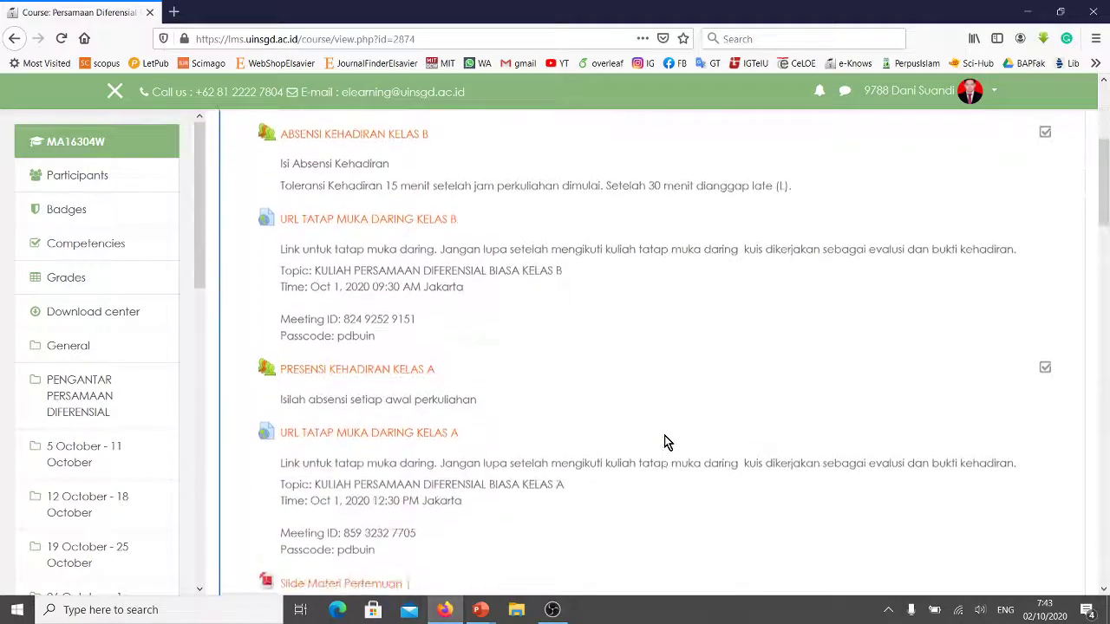
{"action": "scroll", "coordinate": [662, 442], "scroll_direction": "down", "scroll_amount": 6}
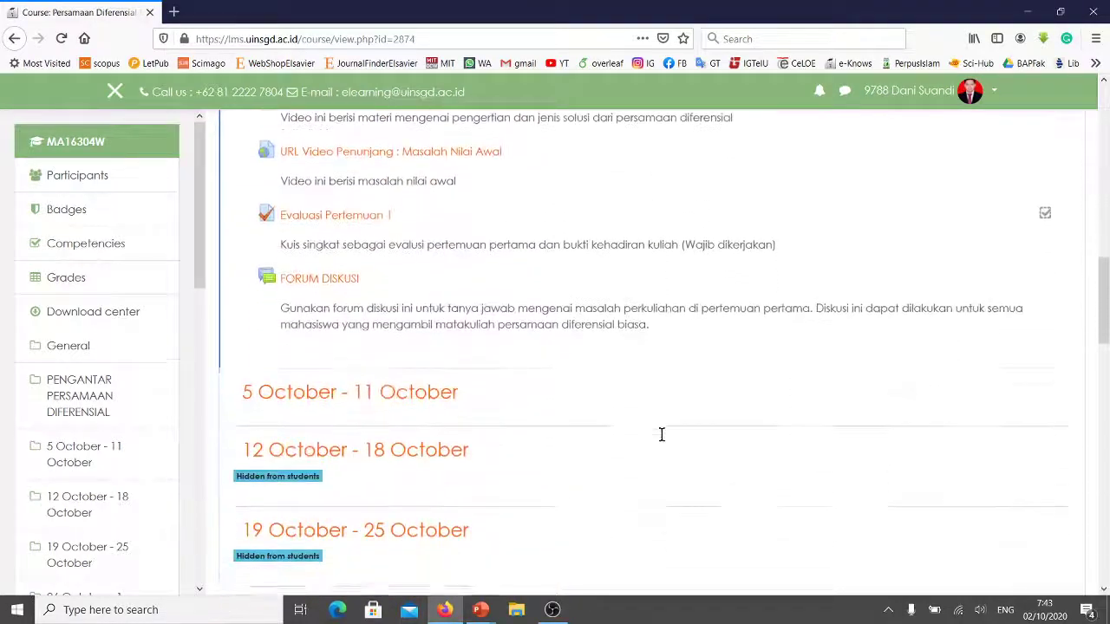
{"action": "scroll", "coordinate": [512, 309], "scroll_direction": "down", "scroll_amount": 10}
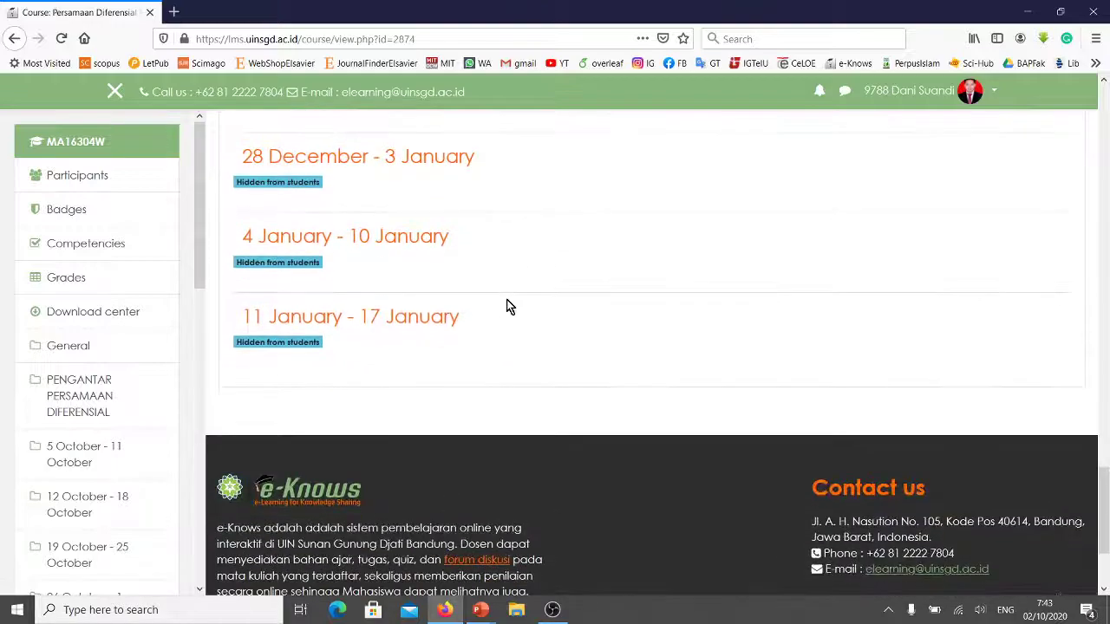
{"action": "scroll", "coordinate": [560, 305], "scroll_direction": "up", "scroll_amount": 9}
{"action": "scroll", "coordinate": [560, 305], "scroll_direction": "up", "scroll_amount": 15}
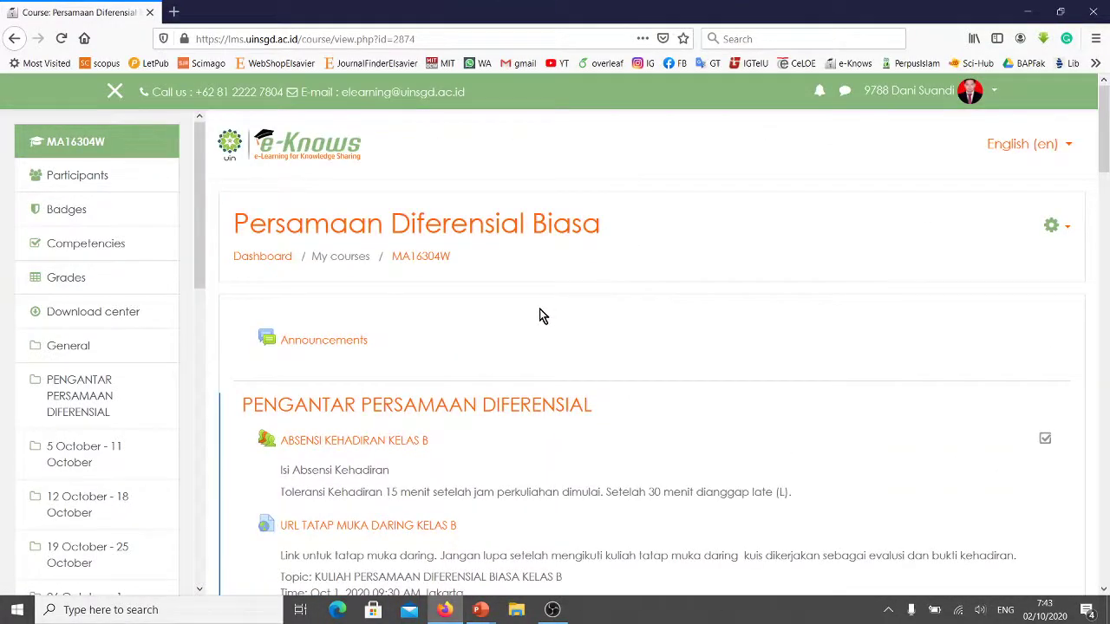
{"action": "left_click", "coordinate": [1069, 231]}
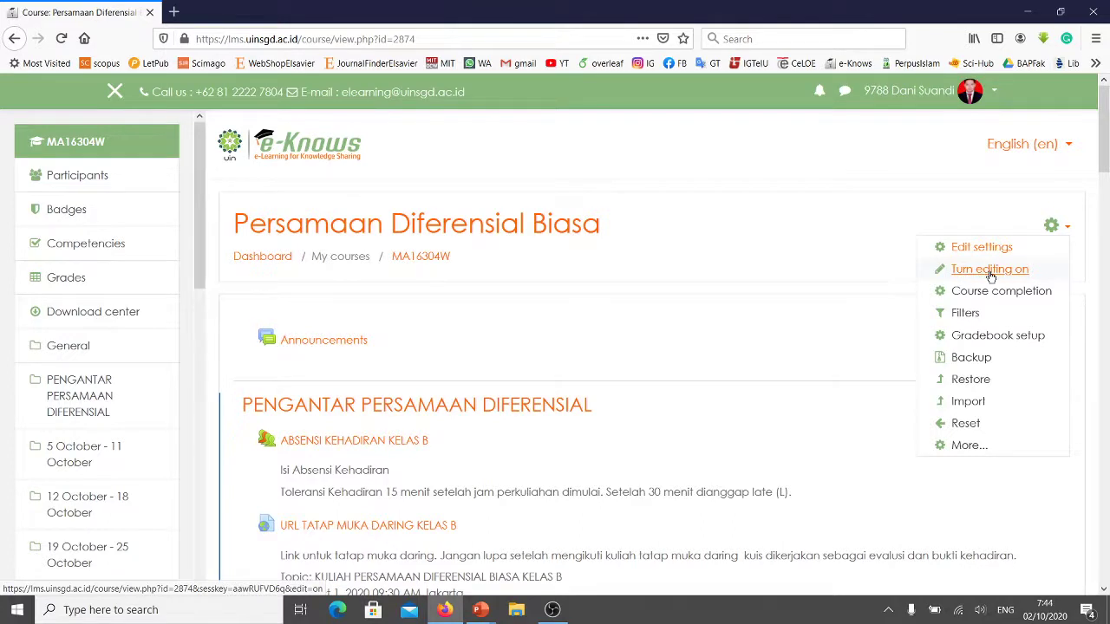
Turn course editing on and open the Add weeks prompt at the course bottom.
{"action": "left_click", "coordinate": [992, 277]}
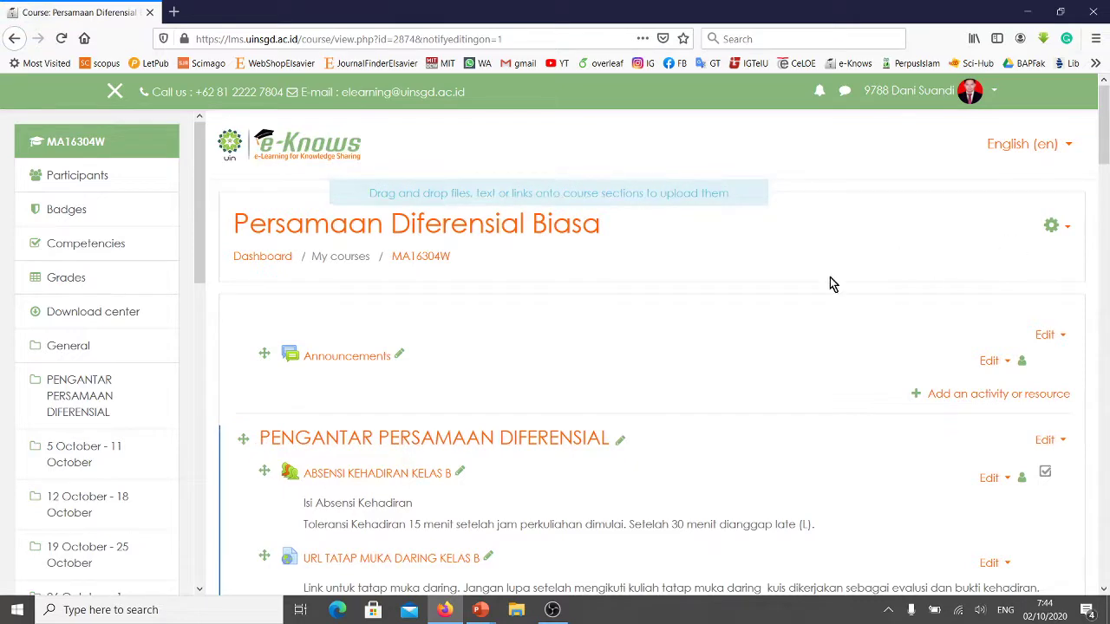
{"action": "scroll", "coordinate": [829, 279], "scroll_direction": "down", "scroll_amount": 2}
{"action": "scroll", "coordinate": [828, 278], "scroll_direction": "down", "scroll_amount": 3}
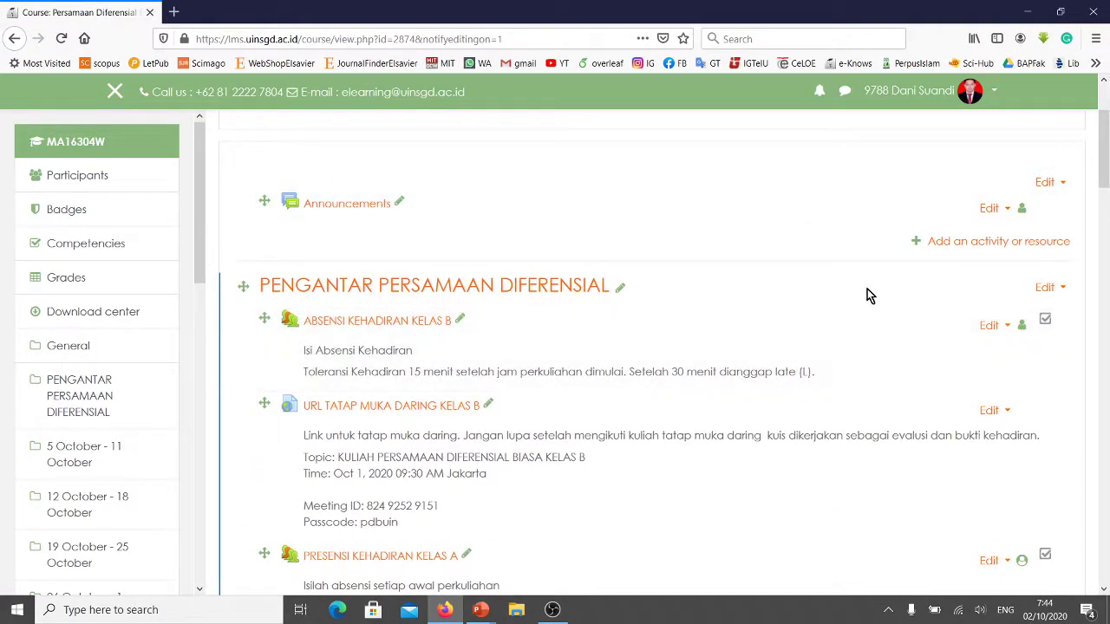
{"action": "scroll", "coordinate": [867, 291], "scroll_direction": "down", "scroll_amount": 8}
{"action": "scroll", "coordinate": [865, 299], "scroll_direction": "down", "scroll_amount": 5}
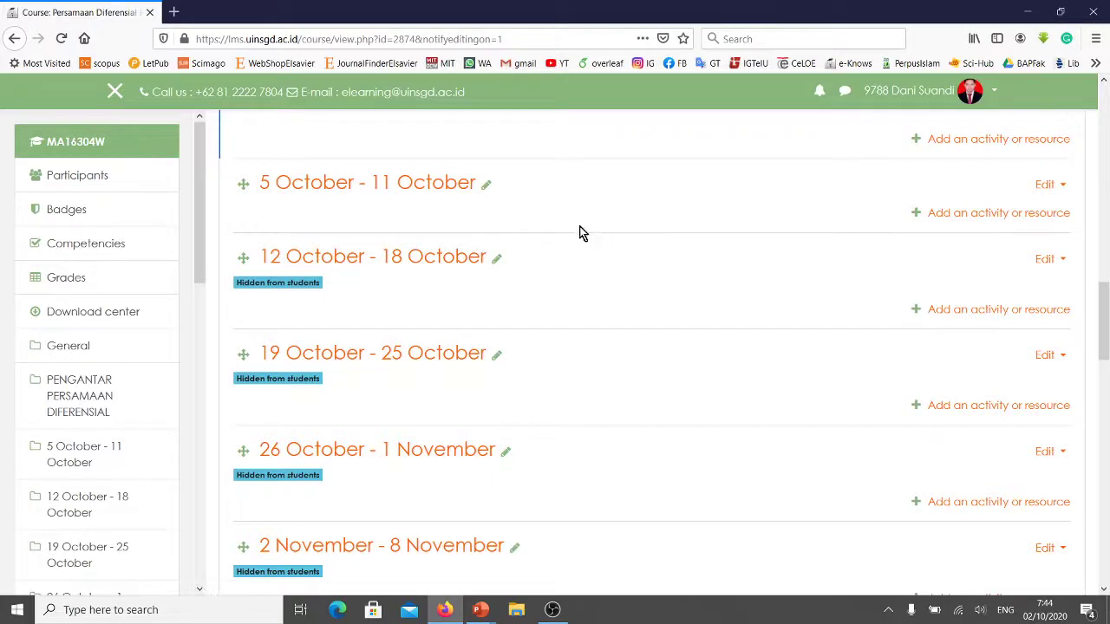
{"action": "scroll", "coordinate": [720, 253], "scroll_direction": "down", "scroll_amount": 7}
{"action": "scroll", "coordinate": [726, 259], "scroll_direction": "down", "scroll_amount": 10}
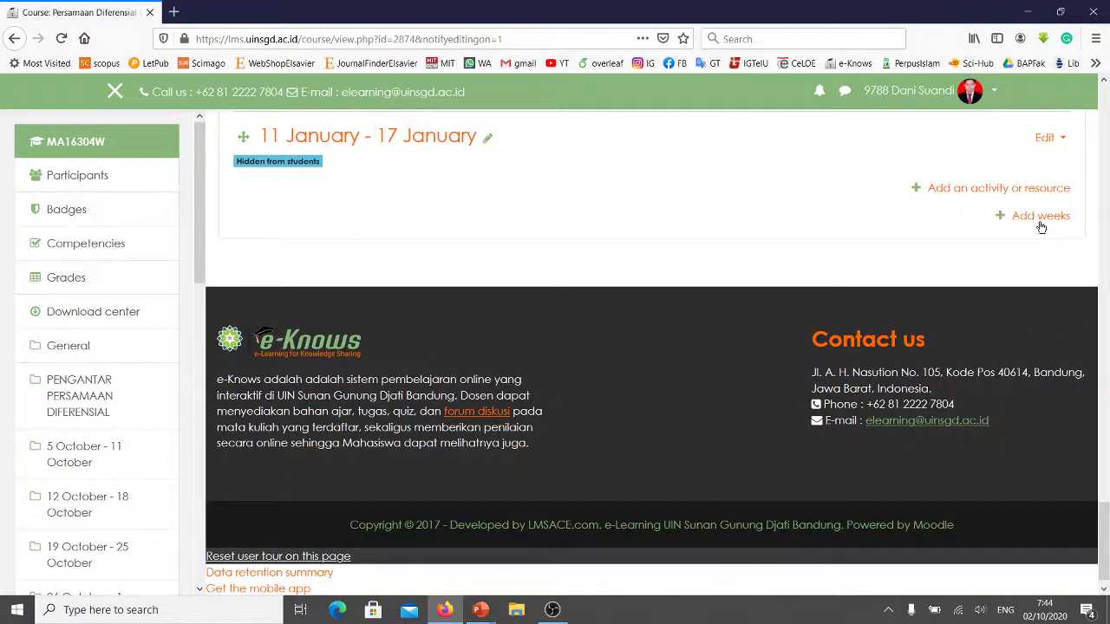
{"action": "left_click", "coordinate": [1040, 217]}
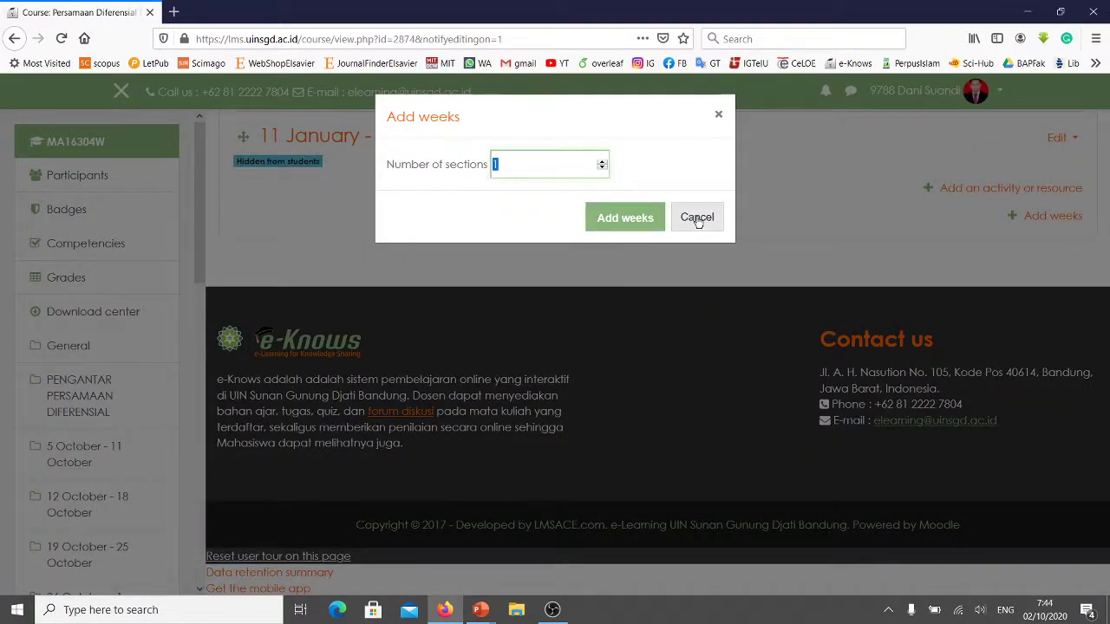
Cancel Add weeks and move the 5 October - 11 October week above PENGANTAR PERSAMAAN DIFERENSIAL.
{"action": "left_click", "coordinate": [698, 218]}
{"action": "scroll", "coordinate": [840, 289], "scroll_direction": "up", "scroll_amount": 9}
{"action": "scroll", "coordinate": [808, 298], "scroll_direction": "up", "scroll_amount": 8}
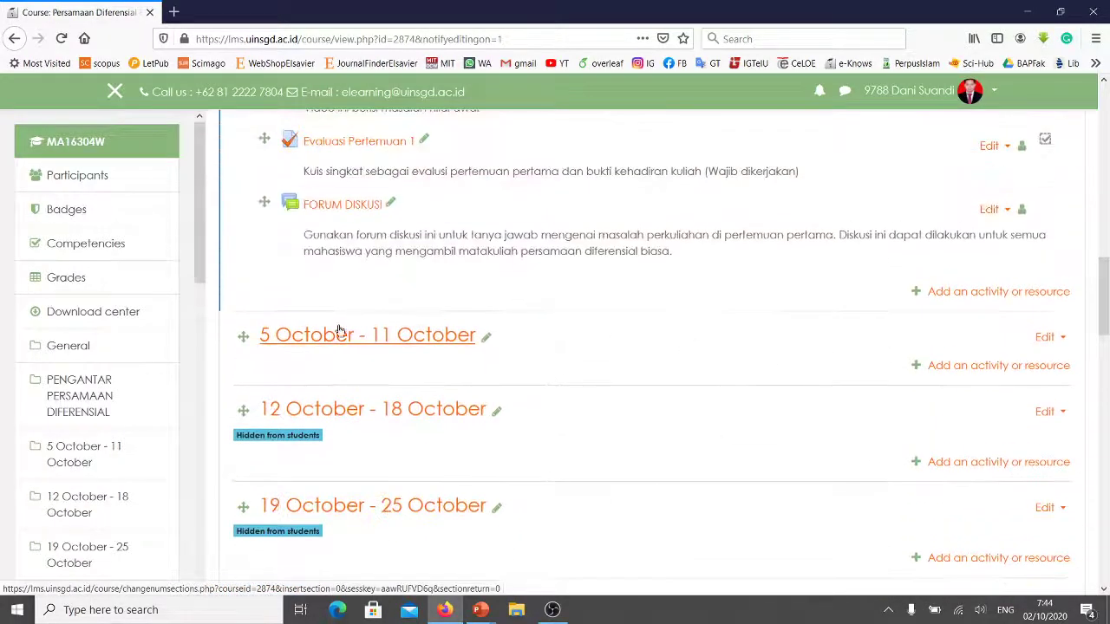
{"action": "left_click_drag", "start_coordinate": [237, 318], "coordinate": [226, 196]}
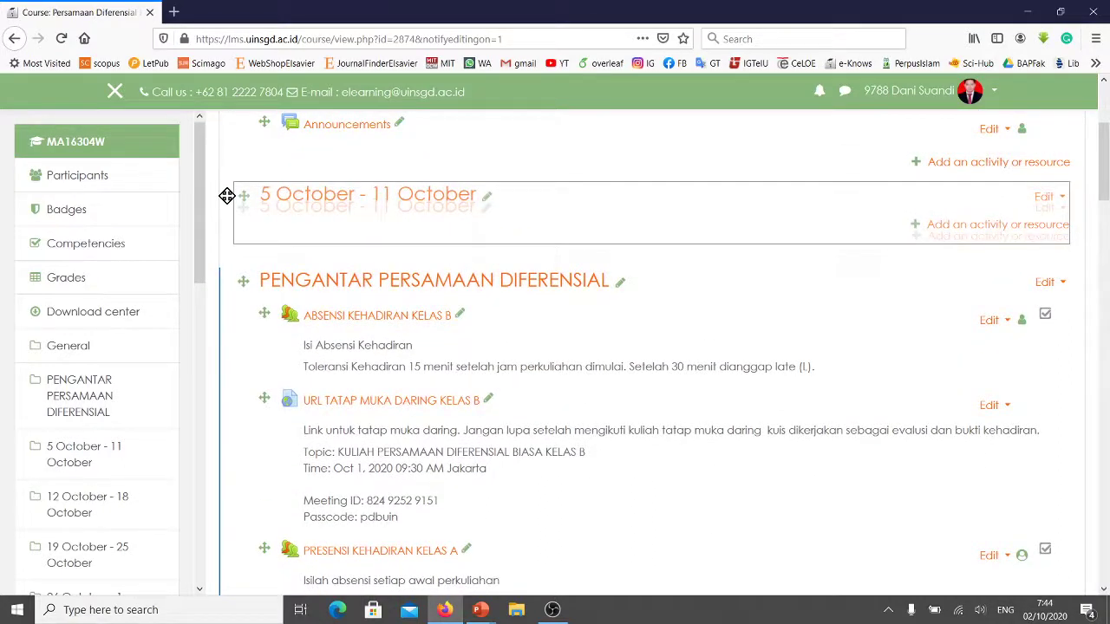
{"action": "left_click_drag", "start_coordinate": [226, 196], "coordinate": [260, 236]}
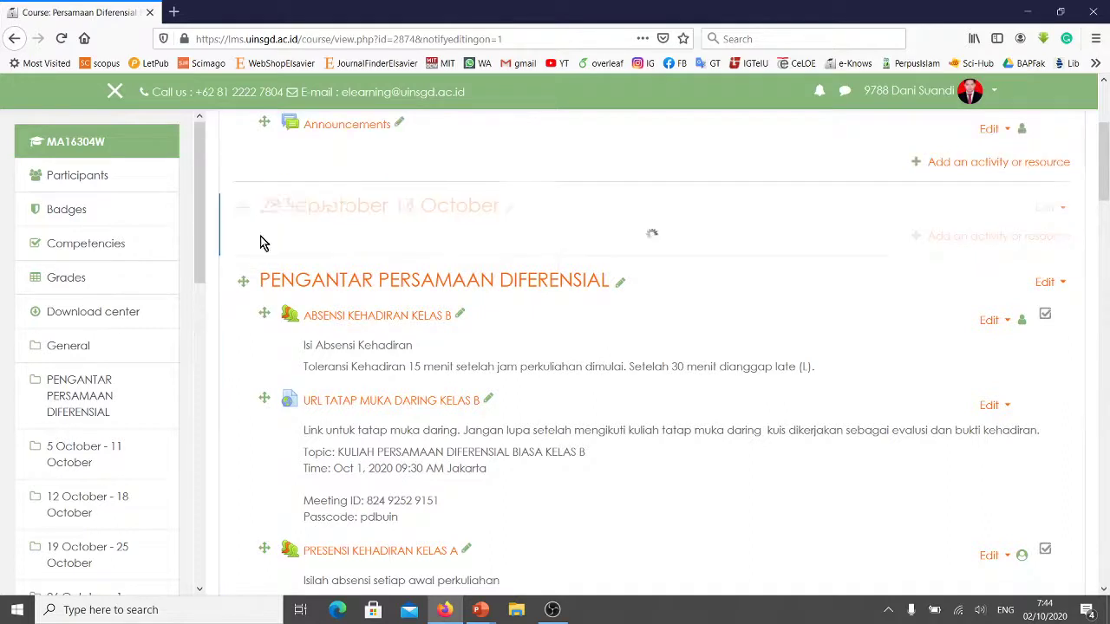
{"action": "scroll", "coordinate": [532, 255], "scroll_direction": "up", "scroll_amount": 4}
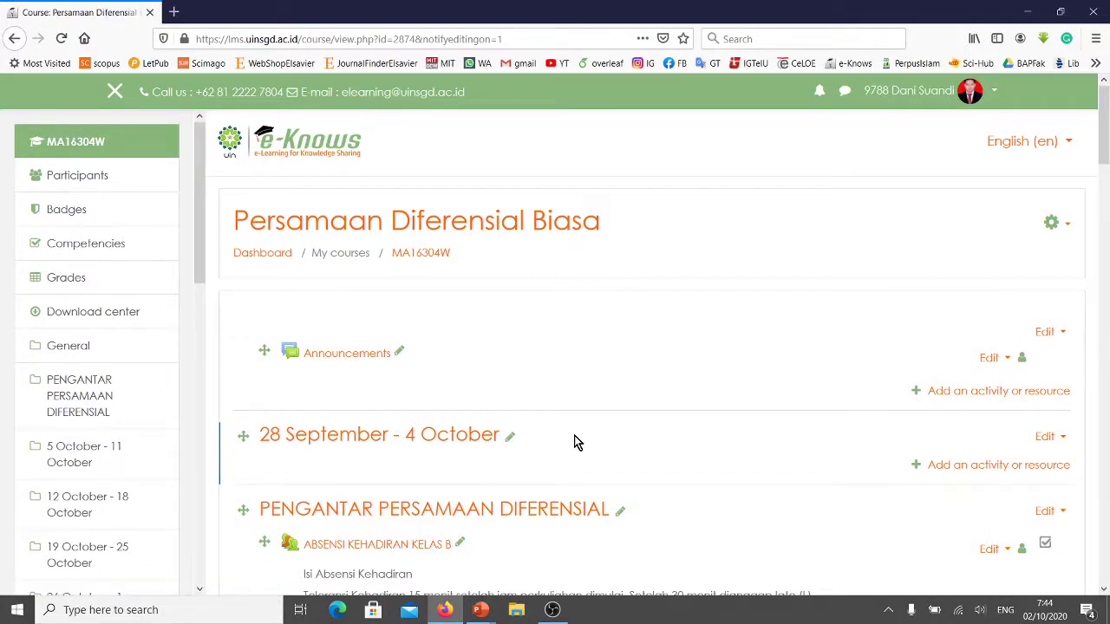
Rename the 28 September - 4 October section to PRESENSI KEHADIRAN MAHASISWA.
{"action": "left_click", "coordinate": [510, 437]}
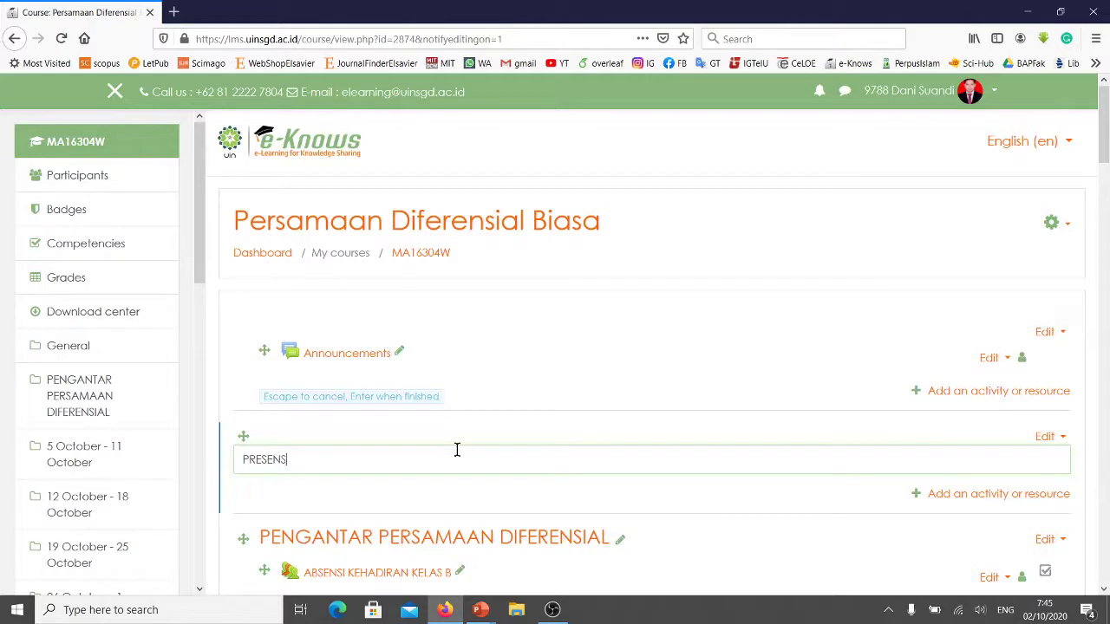
{"action": "type", "text": "PRESENSI KEHADIRAN MAHASISWA"}
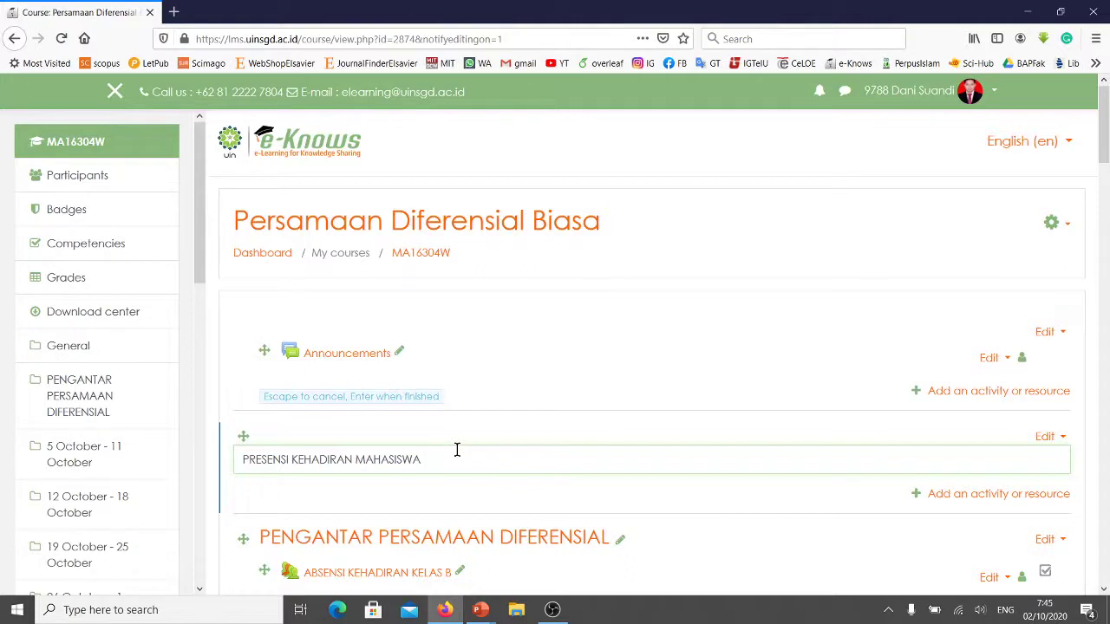
{"action": "key", "text": "Return"}
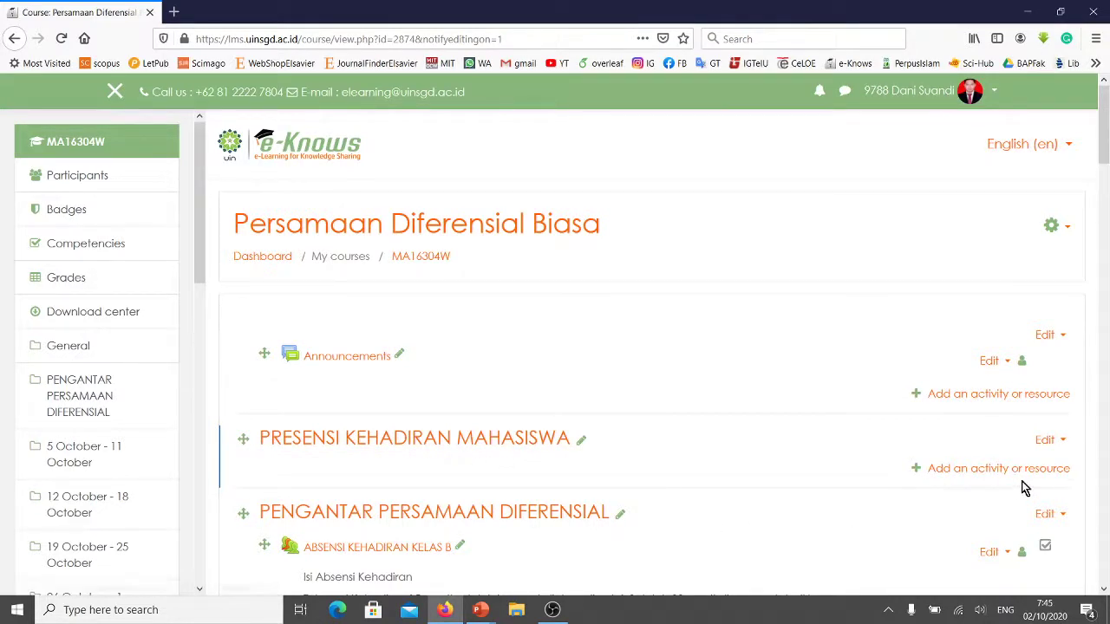
Add an Attendance activity to the PRESENSI KEHADIRAN MAHASISWA section.
{"action": "left_click", "coordinate": [999, 469]}
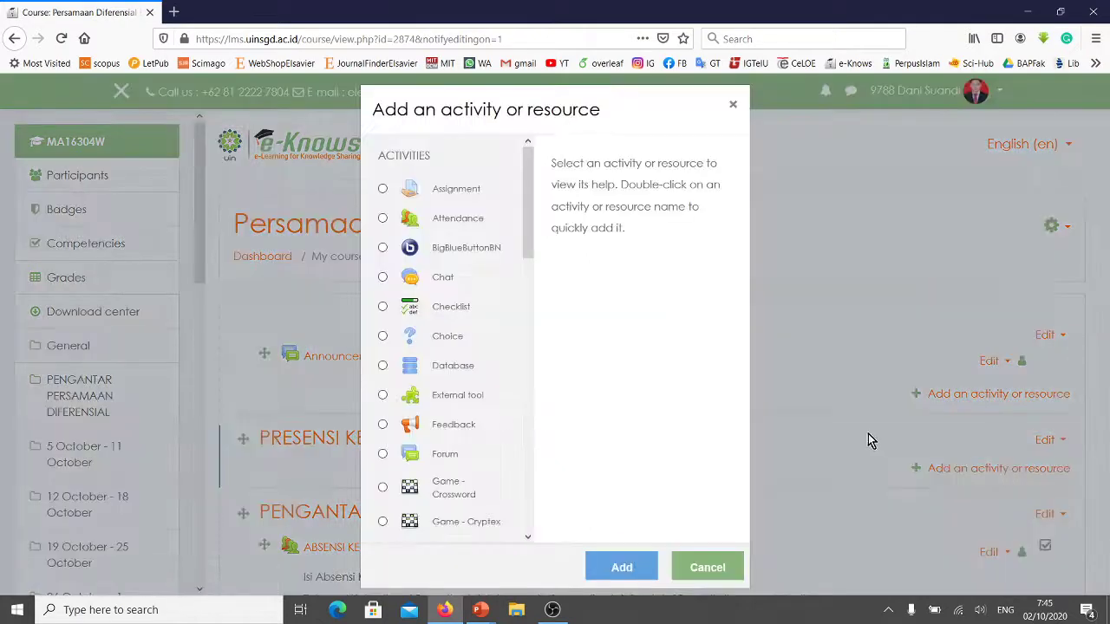
{"action": "left_click", "coordinate": [383, 219]}
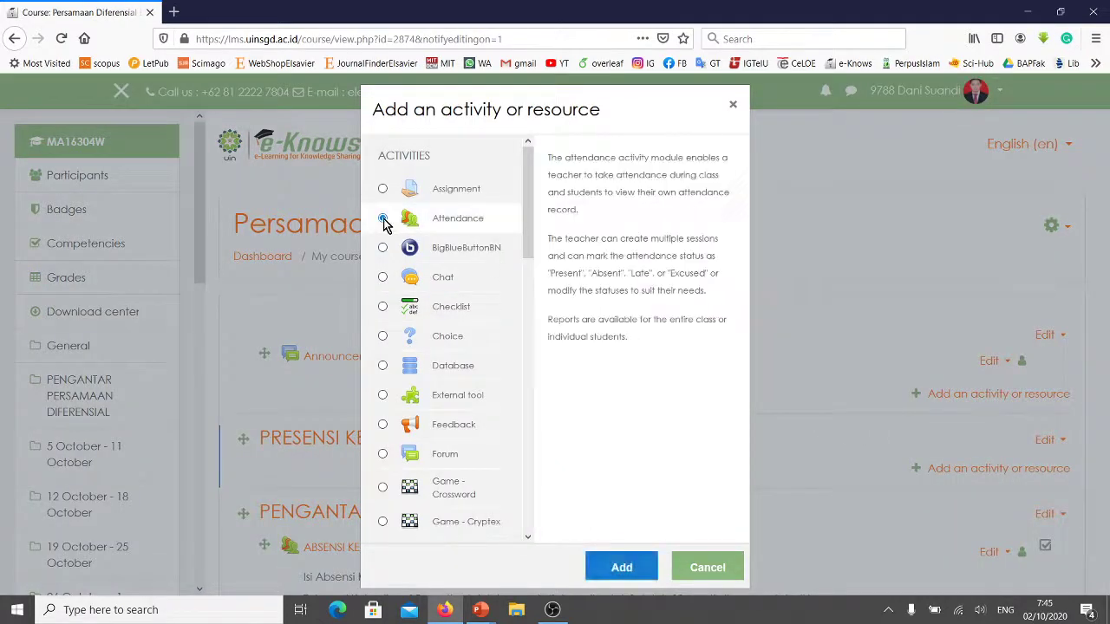
{"action": "left_click", "coordinate": [623, 567]}
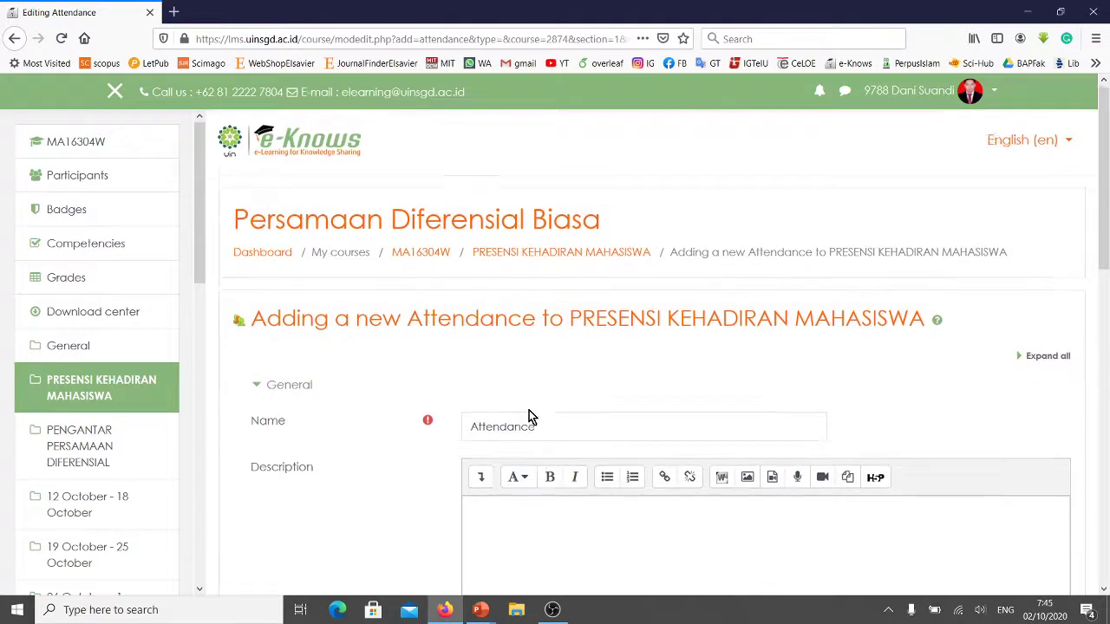
Name the new attendance activity PRESENSI KEHADIRAN KELAS A.
{"action": "scroll", "coordinate": [531, 417], "scroll_direction": "down", "scroll_amount": 1}
{"action": "left_click_drag", "start_coordinate": [535, 354], "coordinate": [447, 346]}
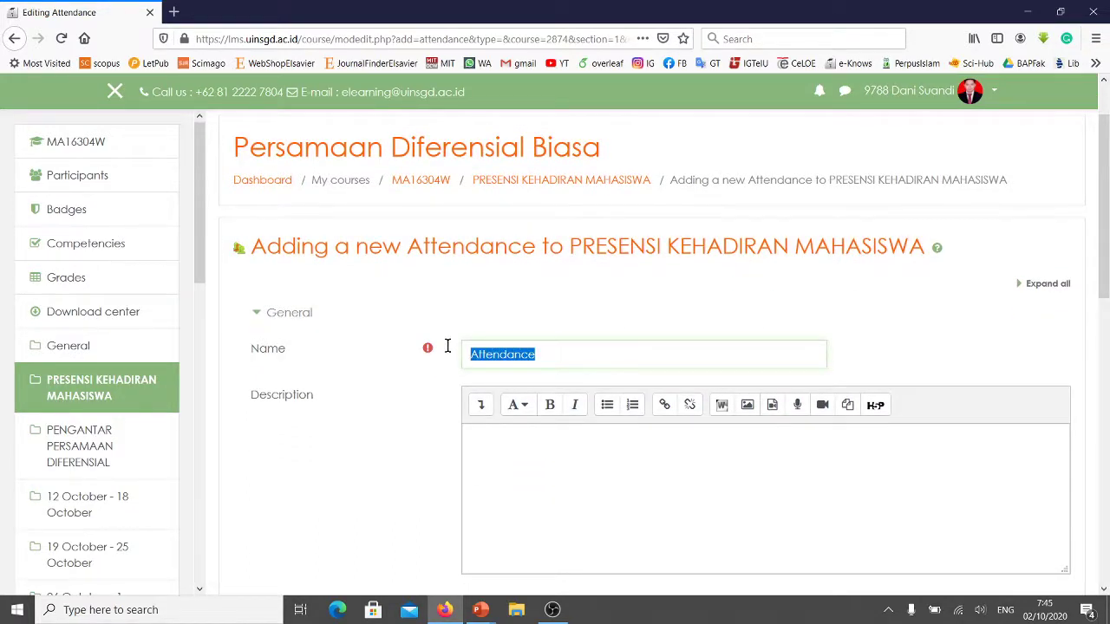
{"action": "type", "text": "presensi kehadi"}
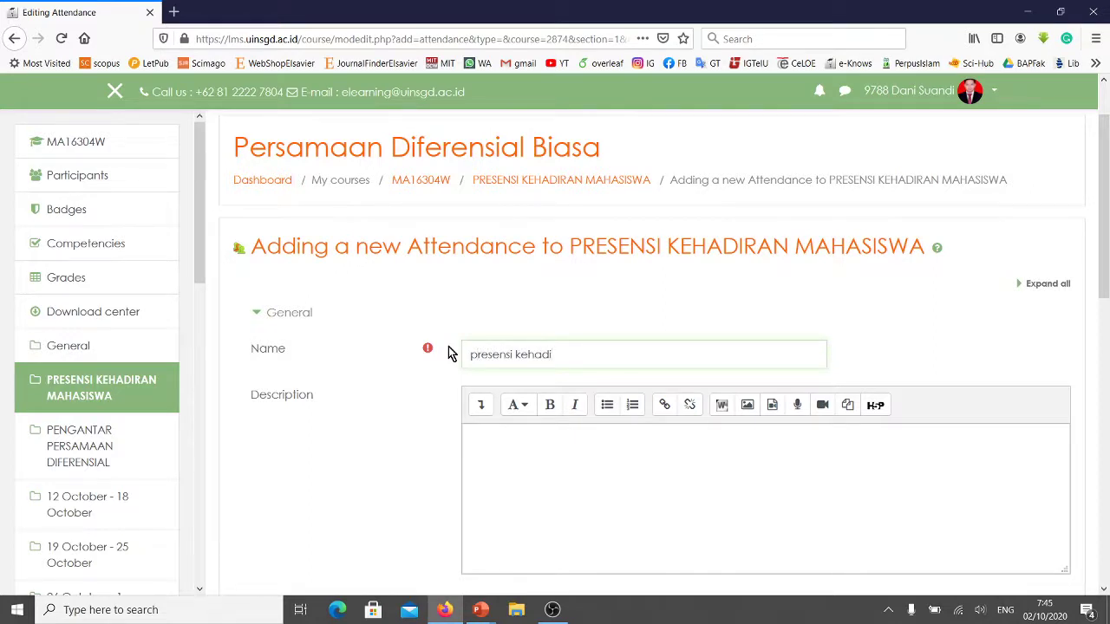
{"action": "key", "text": "BackSpace"}
{"action": "key", "text": "BackSpace"}
{"action": "key", "text": "BackSpace"}
{"action": "key", "text": "BackSpace"}
{"action": "key", "text": "BackSpace"}
{"action": "key", "text": "BackSpace"}
{"action": "key", "text": "BackSpace"}
{"action": "key", "text": "BackSpace"}
{"action": "key", "text": "BackSpace"}
{"action": "key", "text": "BackSpace"}
{"action": "key", "text": "BackSpace"}
{"action": "key", "text": "BackSpace"}
{"action": "key", "text": "BackSpace"}
{"action": "key", "text": "BackSpace"}
{"action": "type", "text": "PRESENSI KEHADIRAN KELAS A"}
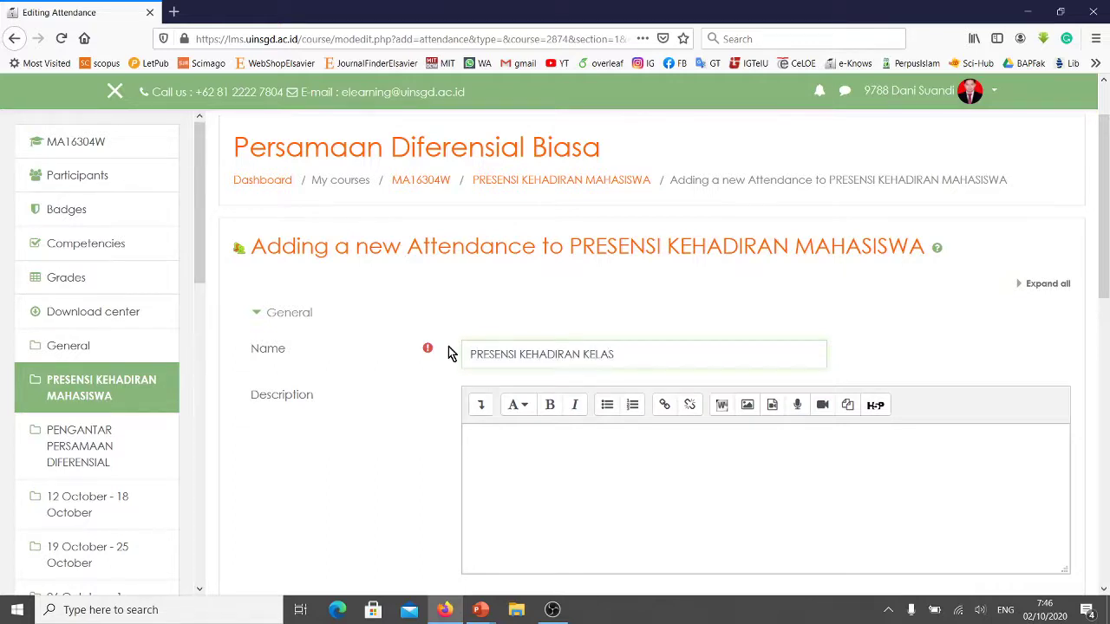
Write the description 'Isi presensi kehadiran setiap awal jam perkuliahan. Toleransi keterlambatan 15 menit.'.
{"action": "left_click", "coordinate": [478, 445]}
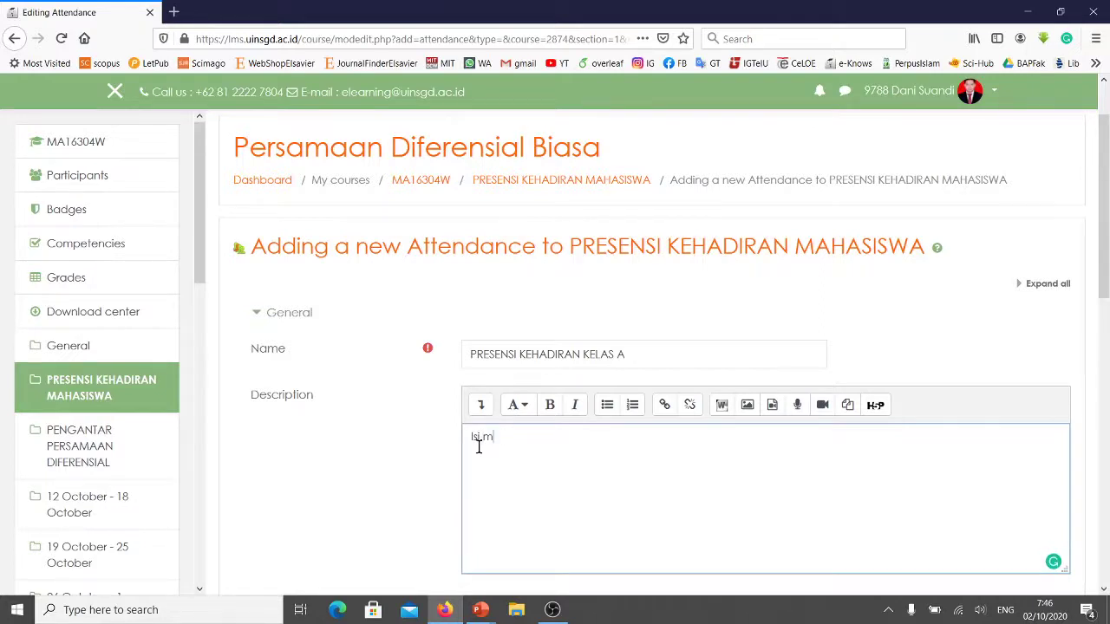
{"action": "key", "text": "BackSpace"}
{"action": "key", "text": "BackSpace"}
{"action": "key", "text": "BackSpace"}
{"action": "key", "text": "BackSpace"}
{"action": "key", "text": "BackSpace"}
{"action": "key", "text": "BackSpace"}
{"action": "type", "text": "presensi kehadiran se"}
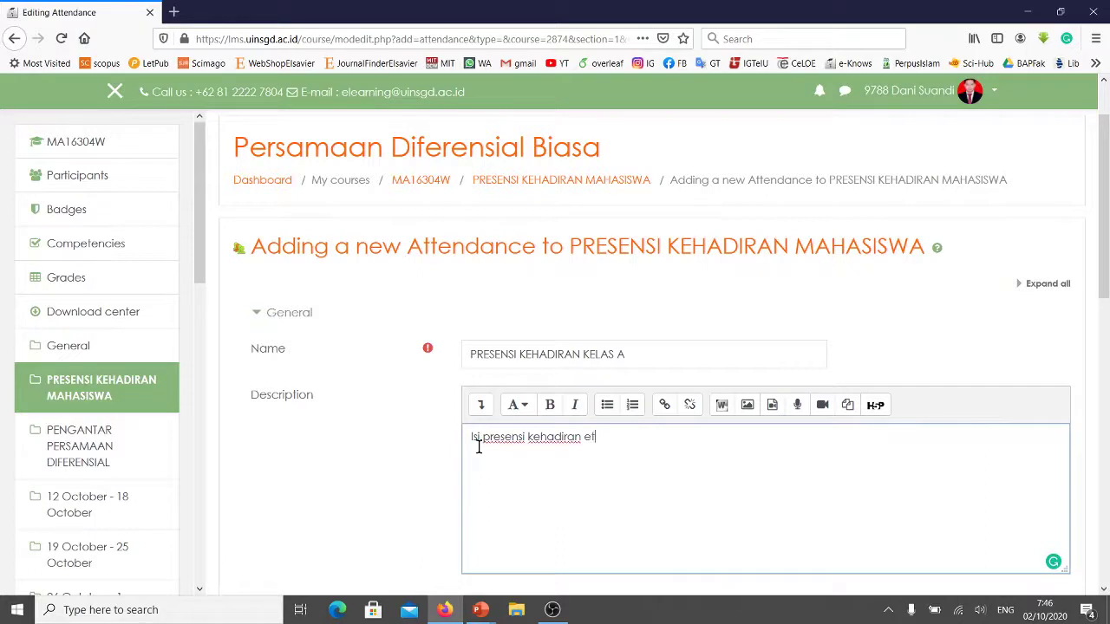
{"action": "type", "text": "t"}
{"action": "key", "text": "BackSpace"}
{"action": "key", "text": "BackSpace"}
{"action": "type", "text": "setiap jam"}
{"action": "key", "text": "BackSpace"}
{"action": "key", "text": "BackSpace"}
{"action": "key", "text": "BackSpace"}
{"action": "key", "text": "BackSpace"}
{"action": "key", "text": "BackSpace"}
{"action": "key", "text": "BackSpace"}
{"action": "key", "text": "BackSpace"}
{"action": "key", "text": "BackSpace"}
{"action": "type", "text": "l jam perkuliahan"}
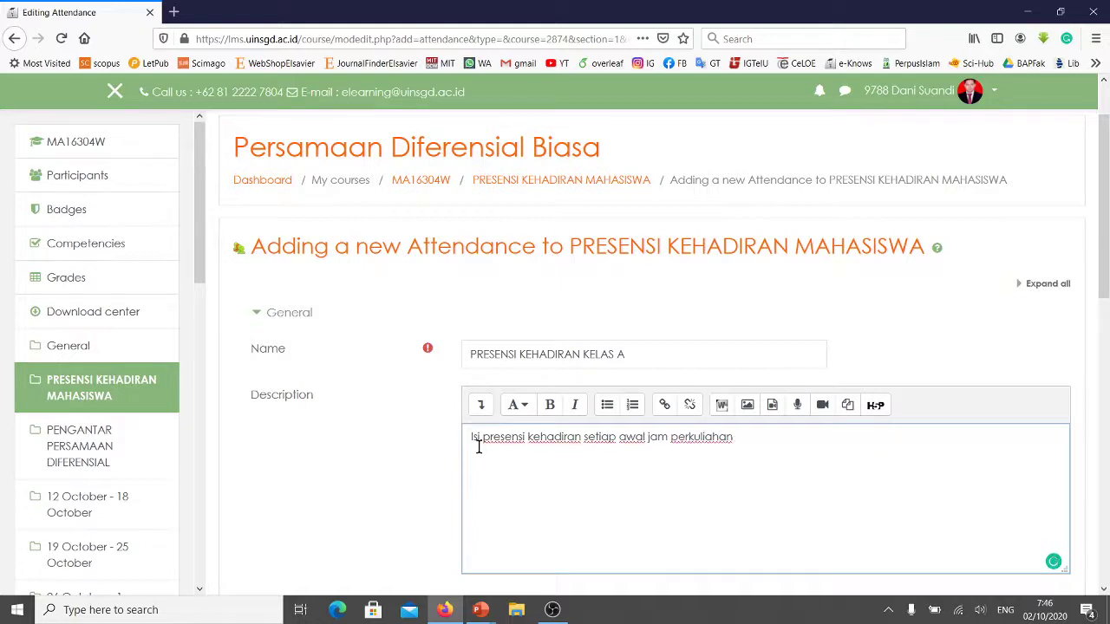
{"action": "type", "text": ". Toleransi keterla"}
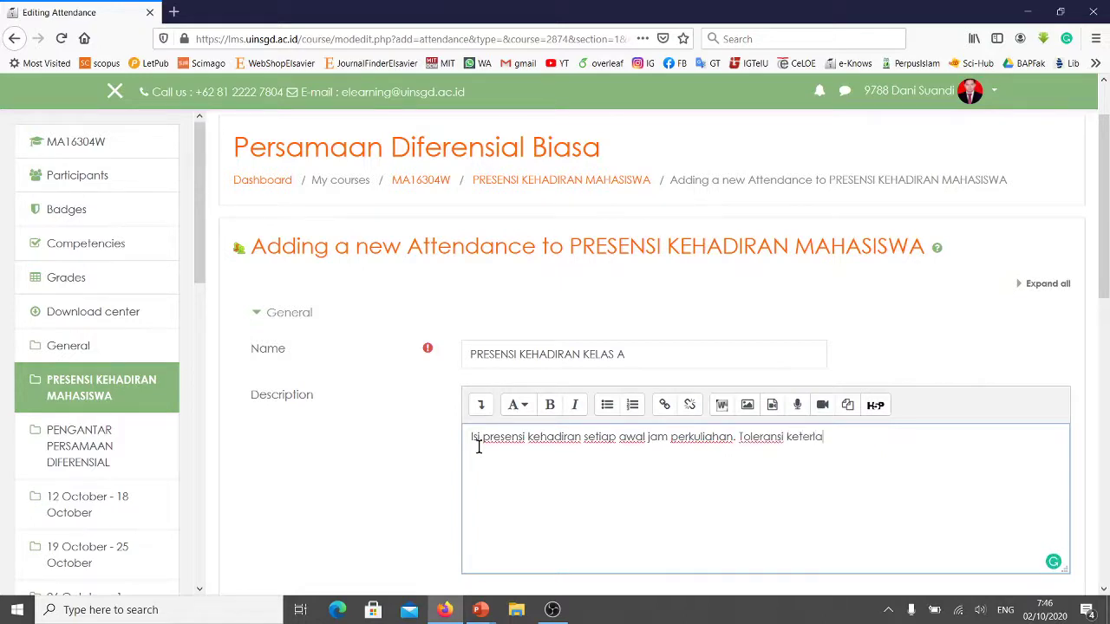
{"action": "type", "text": "mbatan 15 menit."}
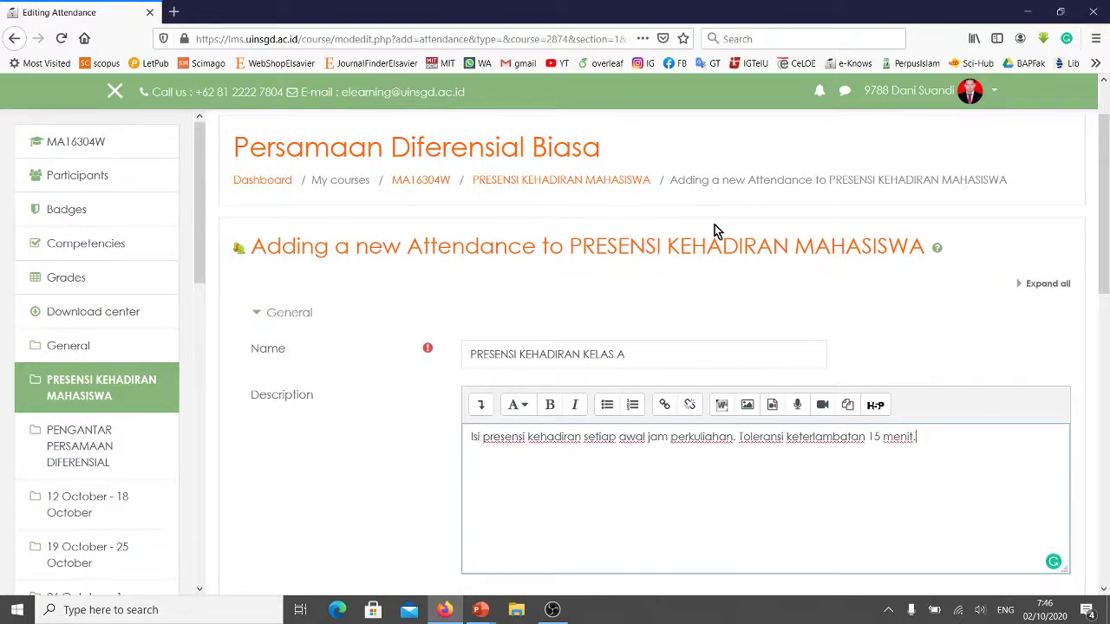
{"action": "scroll", "coordinate": [715, 231], "scroll_direction": "down", "scroll_amount": 3}
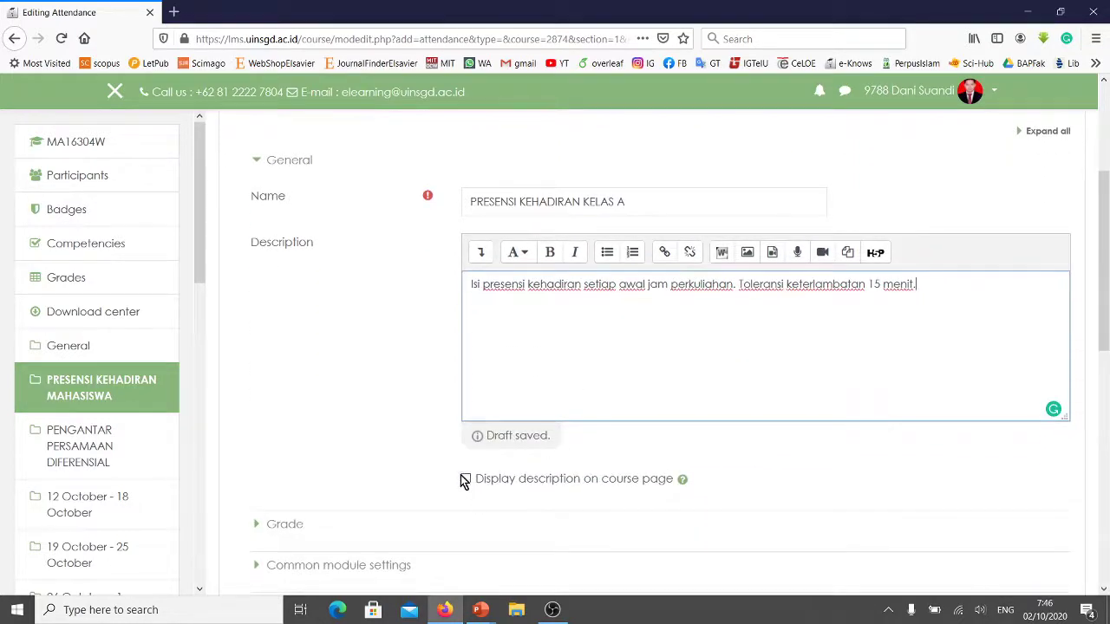
Enable 'Display description on course page' for the attendance activity.
{"action": "left_click", "coordinate": [466, 479]}
{"action": "left_click", "coordinate": [466, 479]}
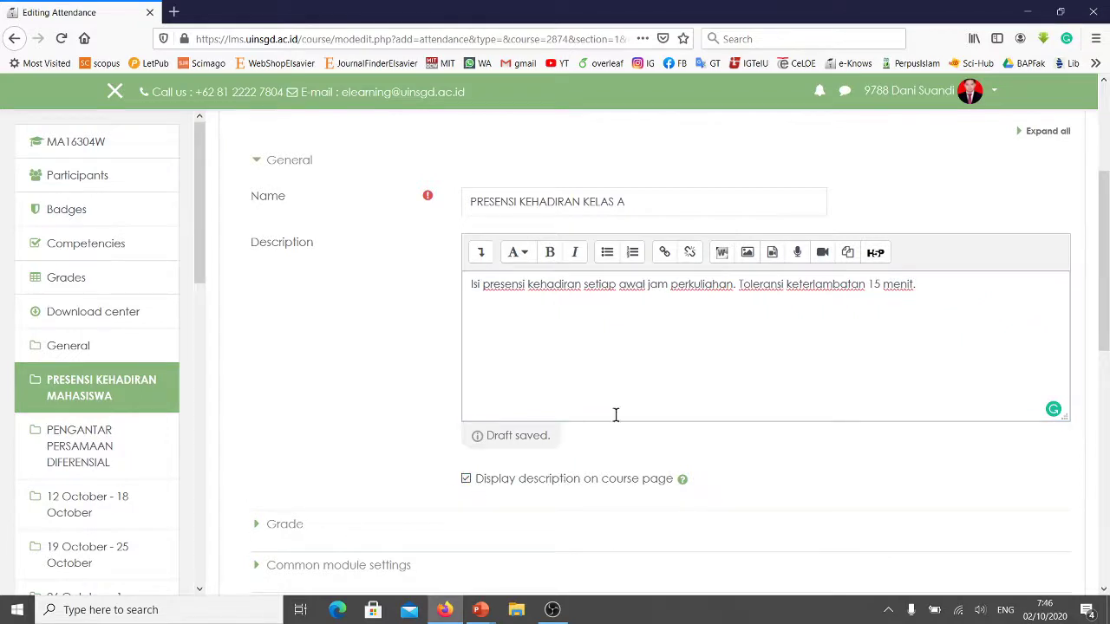
{"action": "scroll", "coordinate": [574, 338], "scroll_direction": "down", "scroll_amount": 3}
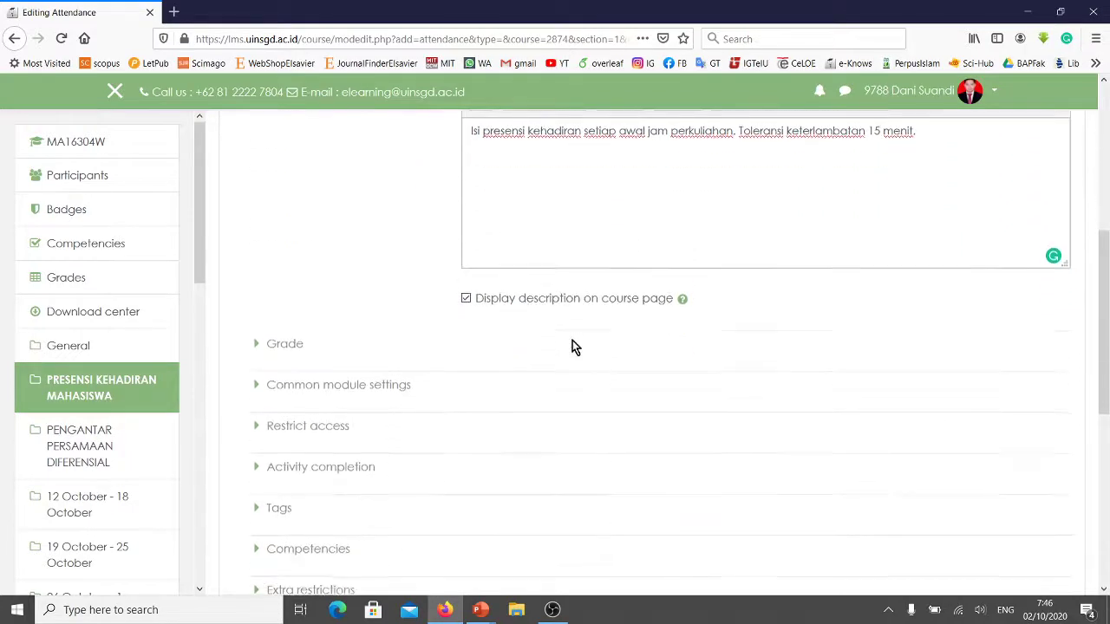
{"action": "scroll", "coordinate": [572, 345], "scroll_direction": "down", "scroll_amount": 2}
{"action": "scroll", "coordinate": [588, 340], "scroll_direction": "up", "scroll_amount": 5}
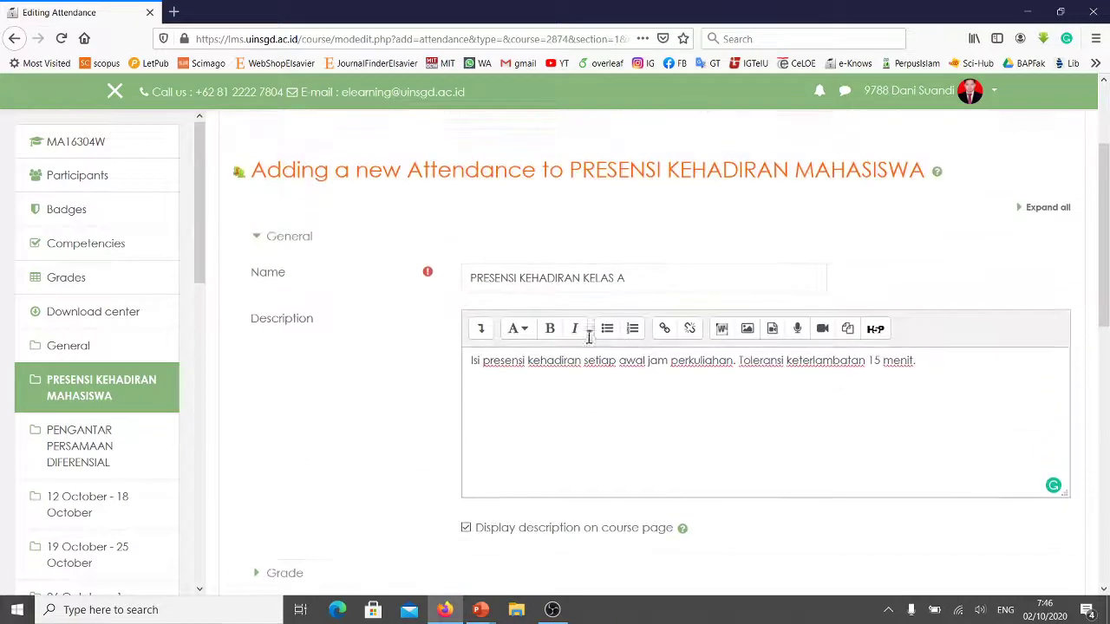
{"action": "scroll", "coordinate": [543, 204], "scroll_direction": "down", "scroll_amount": 3}
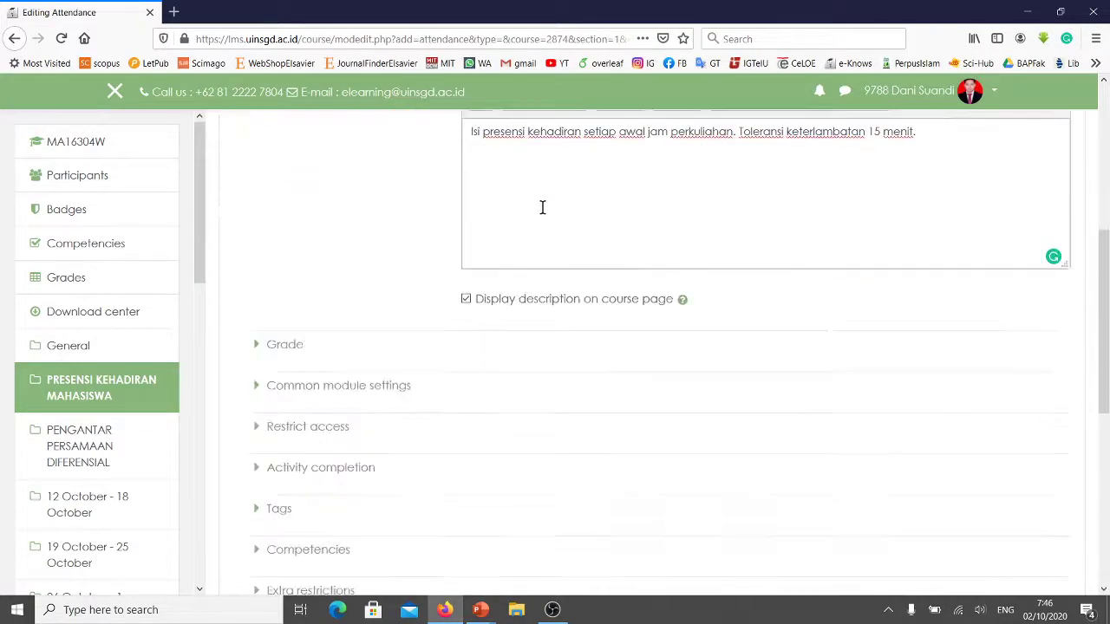
{"action": "scroll", "coordinate": [562, 312], "scroll_direction": "down", "scroll_amount": 1}
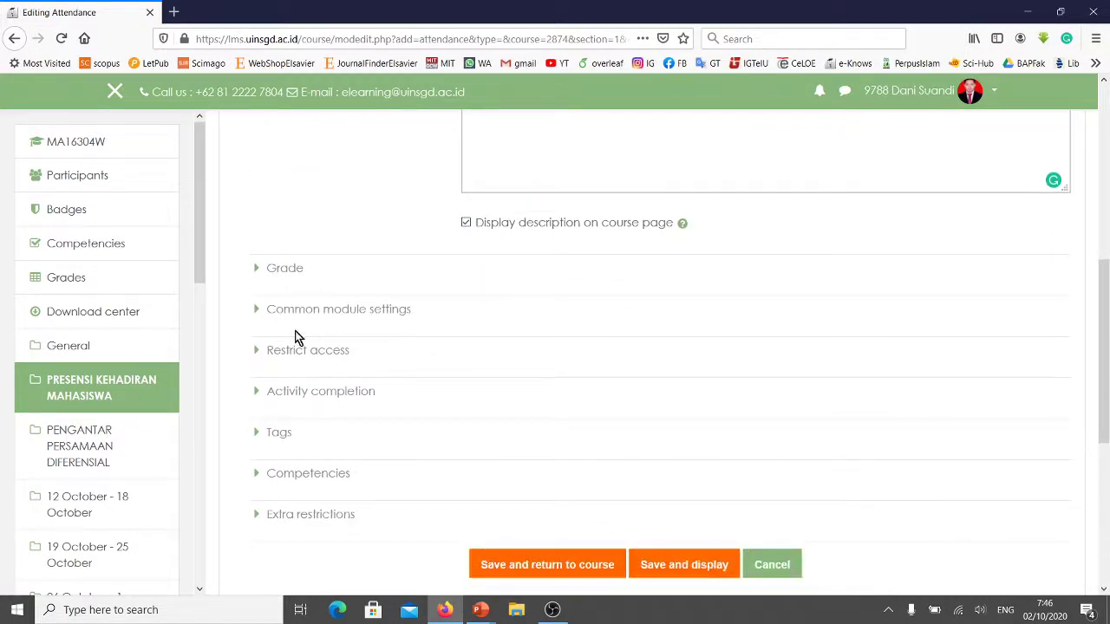
Set Group mode to Separate groups under Common module settings.
{"action": "left_click", "coordinate": [254, 311]}
{"action": "scroll", "coordinate": [404, 347], "scroll_direction": "down", "scroll_amount": 2}
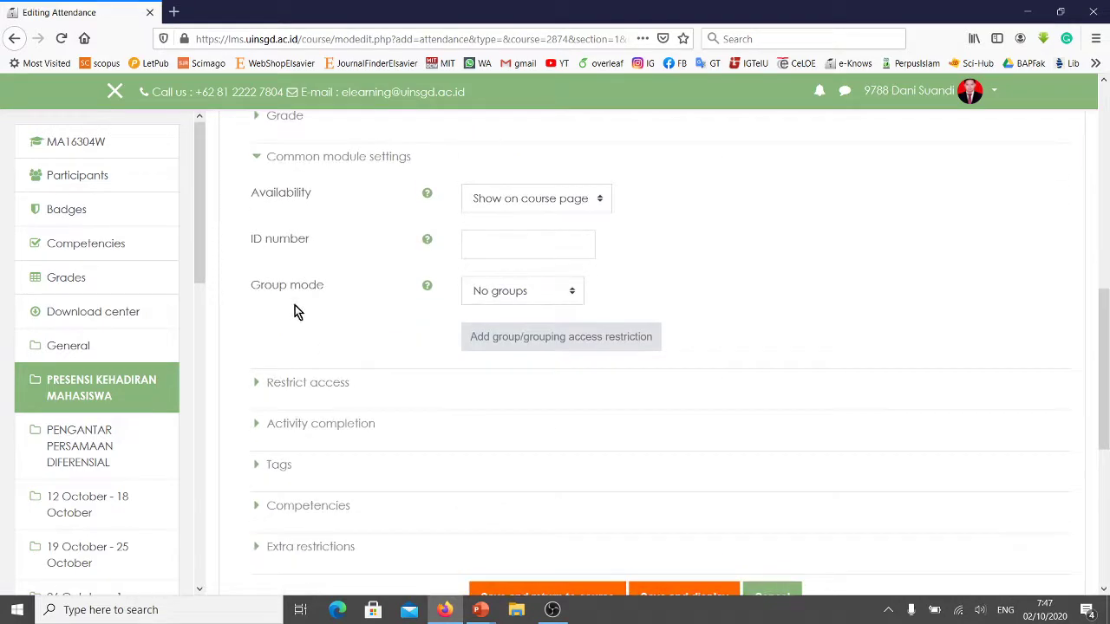
{"action": "left_click", "coordinate": [524, 294]}
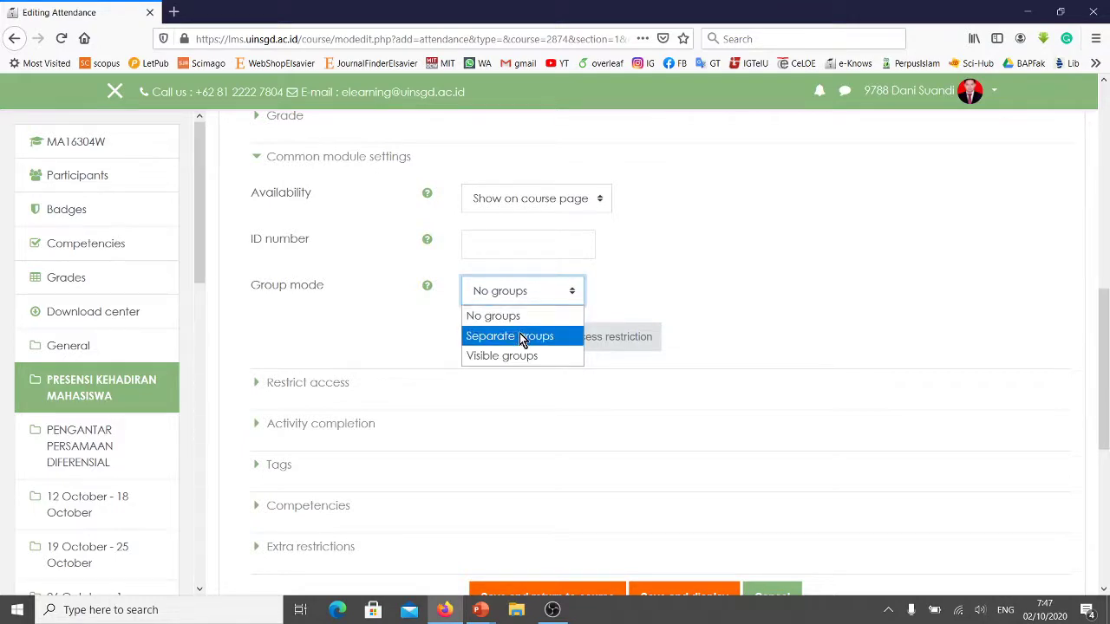
{"action": "left_click", "coordinate": [519, 336]}
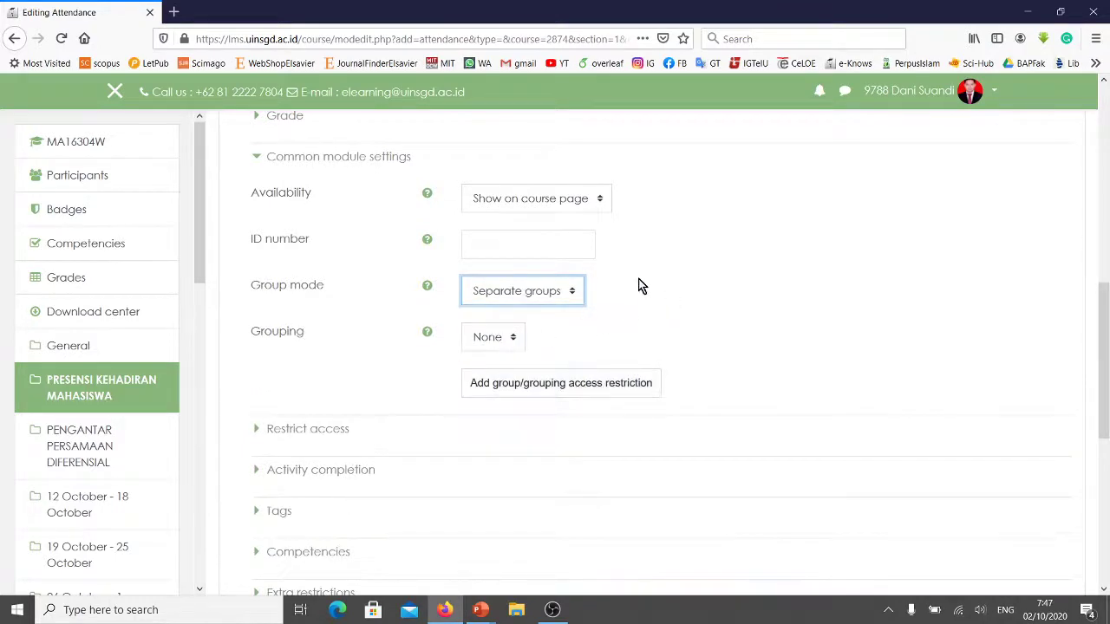
{"action": "scroll", "coordinate": [595, 309], "scroll_direction": "up", "scroll_amount": 2}
{"action": "scroll", "coordinate": [594, 310], "scroll_direction": "up", "scroll_amount": 2}
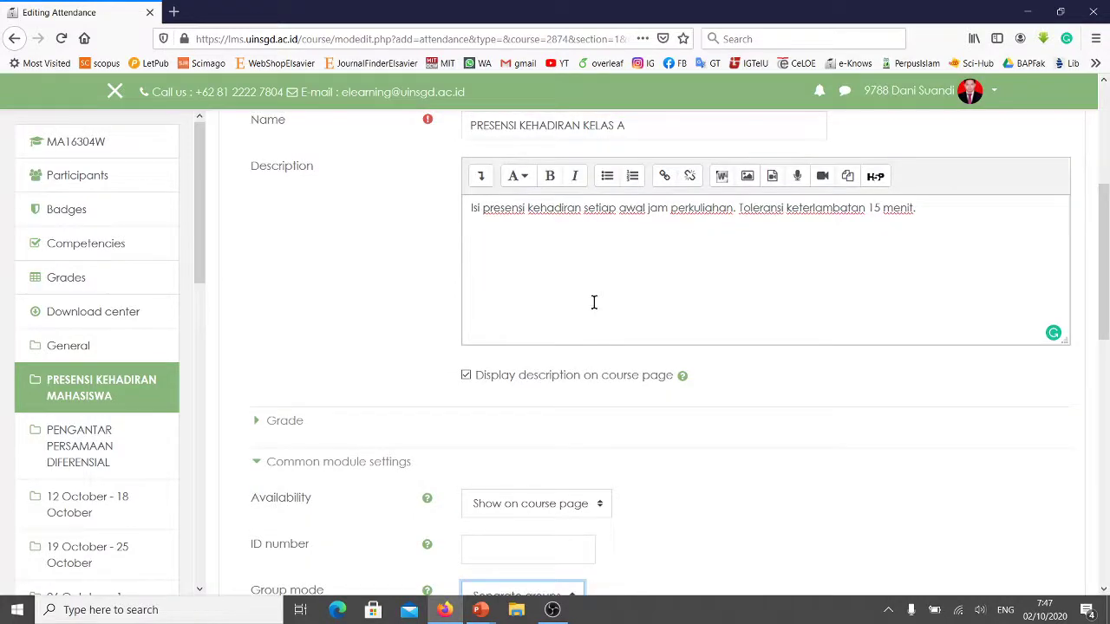
{"action": "scroll", "coordinate": [594, 302], "scroll_direction": "up", "scroll_amount": 2}
{"action": "scroll", "coordinate": [607, 303], "scroll_direction": "down", "scroll_amount": 2}
{"action": "scroll", "coordinate": [611, 312], "scroll_direction": "down", "scroll_amount": 4}
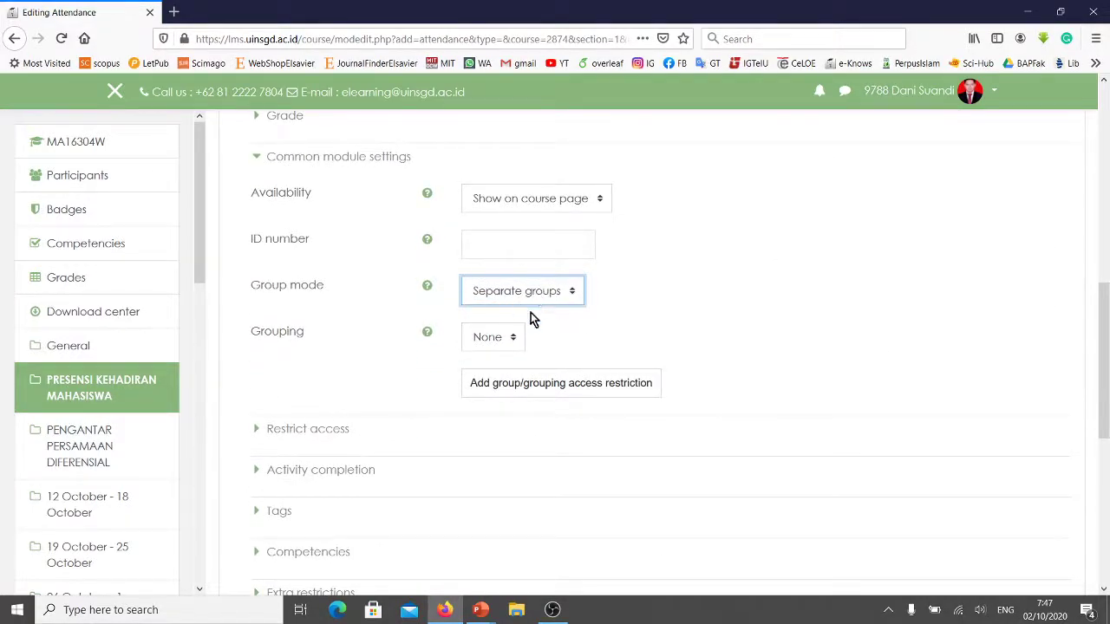
{"action": "scroll", "coordinate": [555, 314], "scroll_direction": "down", "scroll_amount": 4}
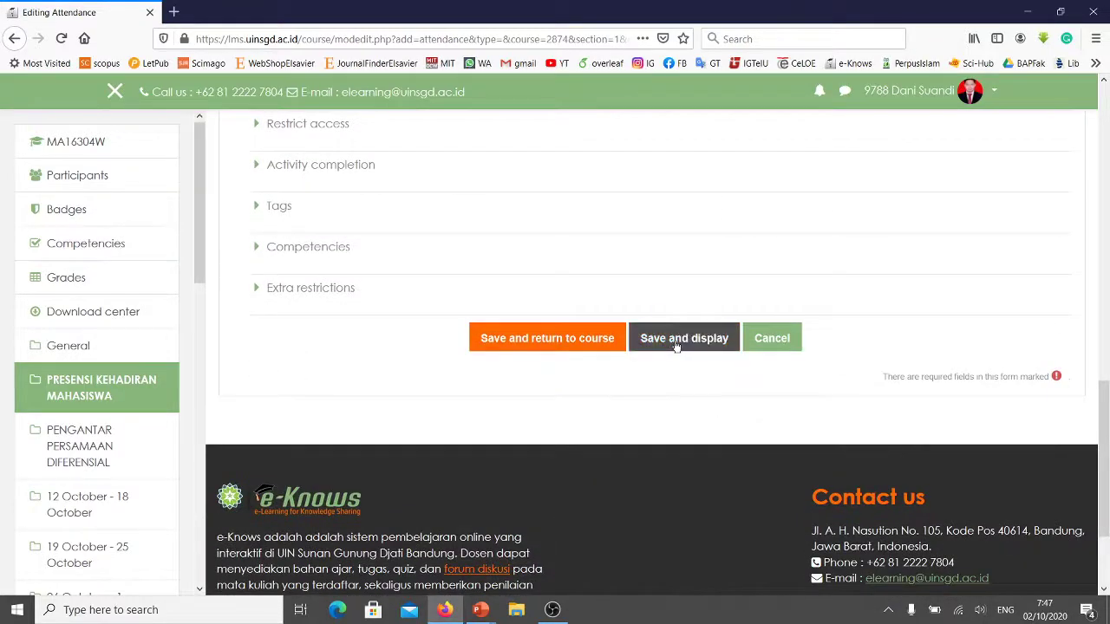
Save the PRESENSI KEHADIRAN KELAS A activity and display its empty sessions page.
{"action": "left_click", "coordinate": [675, 339]}
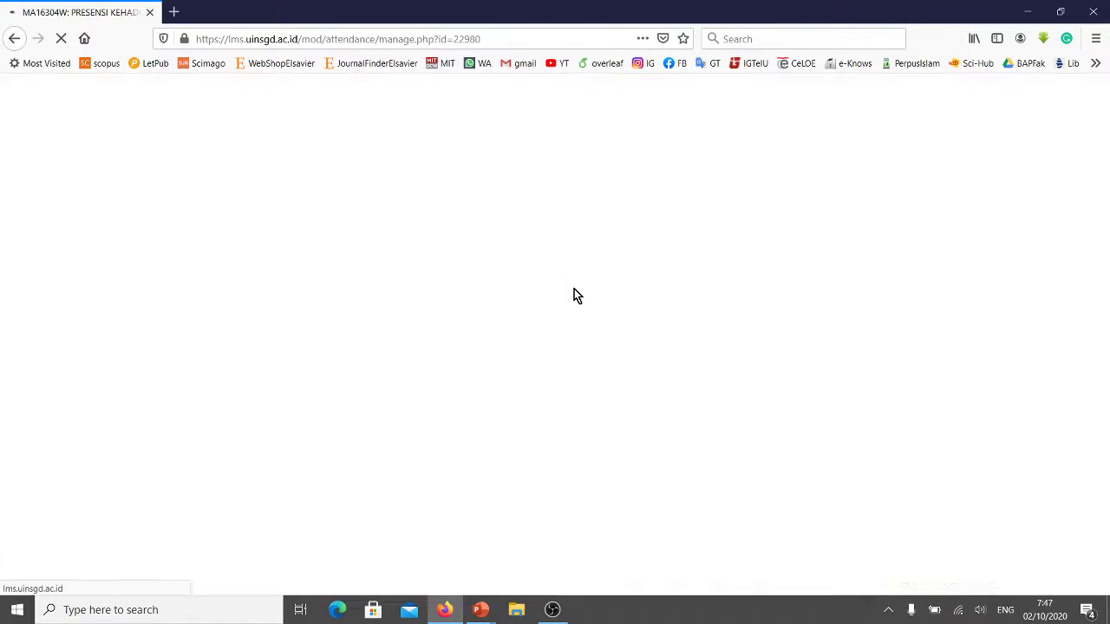
{"action": "scroll", "coordinate": [584, 286], "scroll_direction": "down", "scroll_amount": 2}
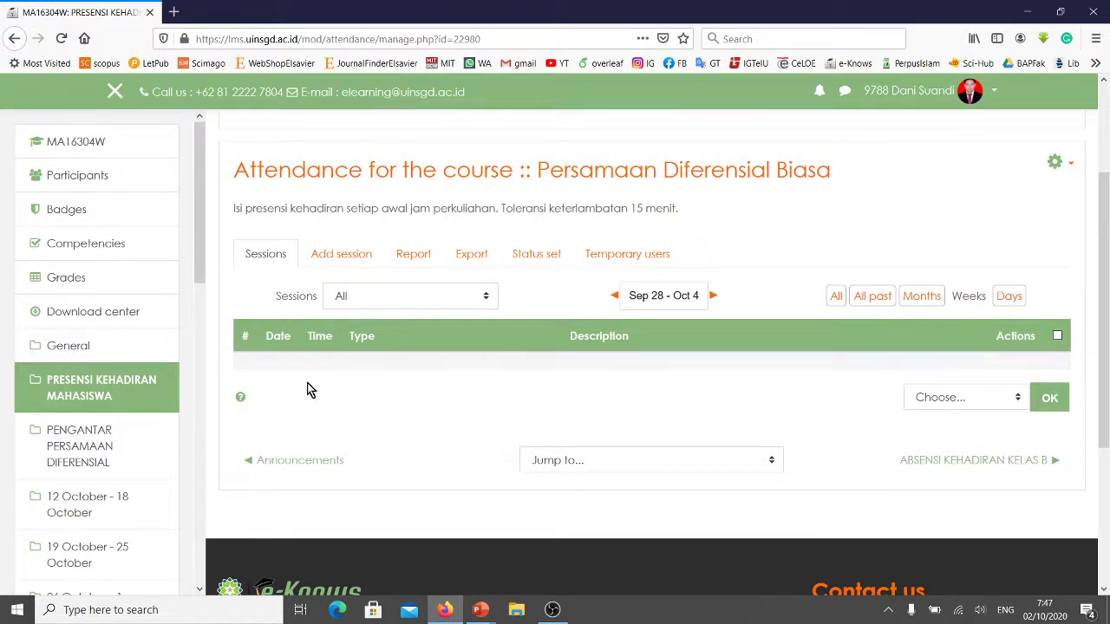
Start a new attendance session for group GKLS-MA16304W-A.
{"action": "left_click", "coordinate": [352, 266]}
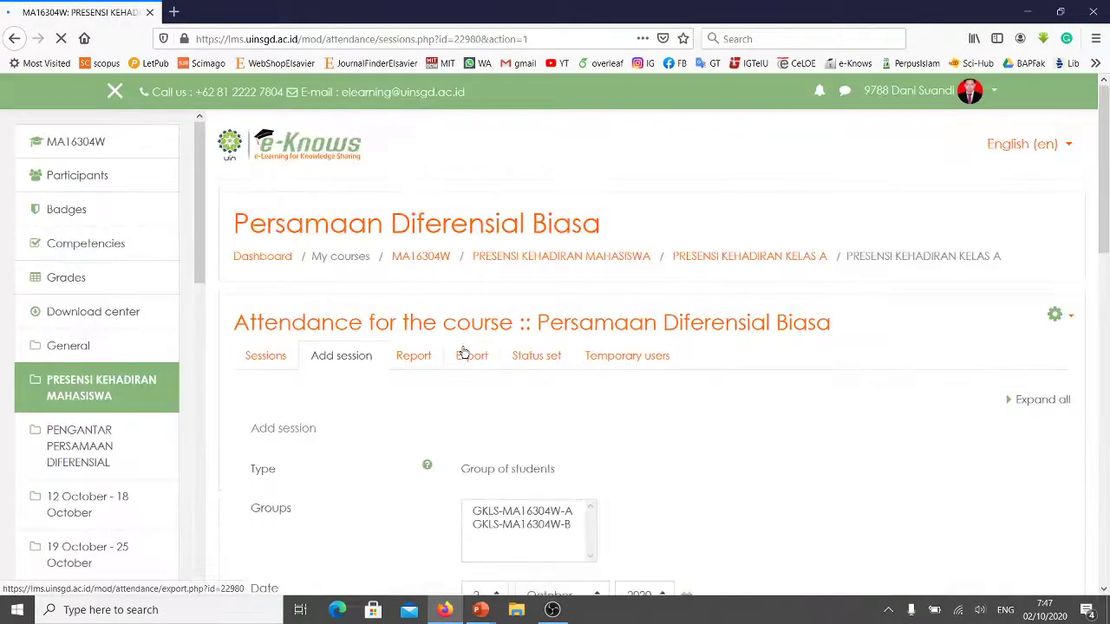
{"action": "scroll", "coordinate": [347, 390], "scroll_direction": "down", "scroll_amount": 3}
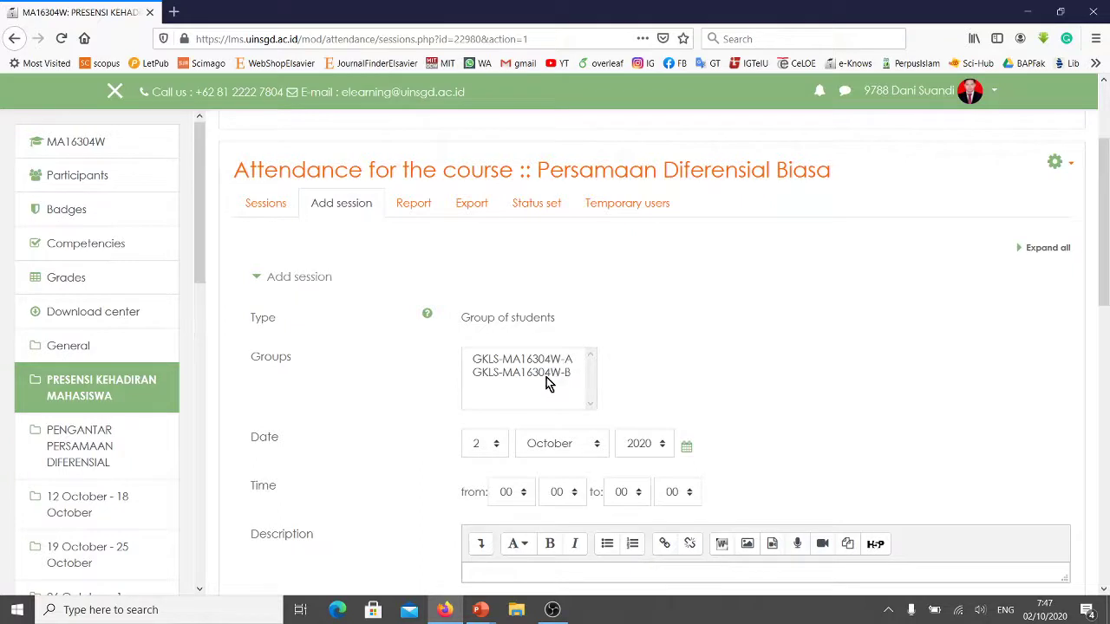
{"action": "left_click", "coordinate": [564, 361]}
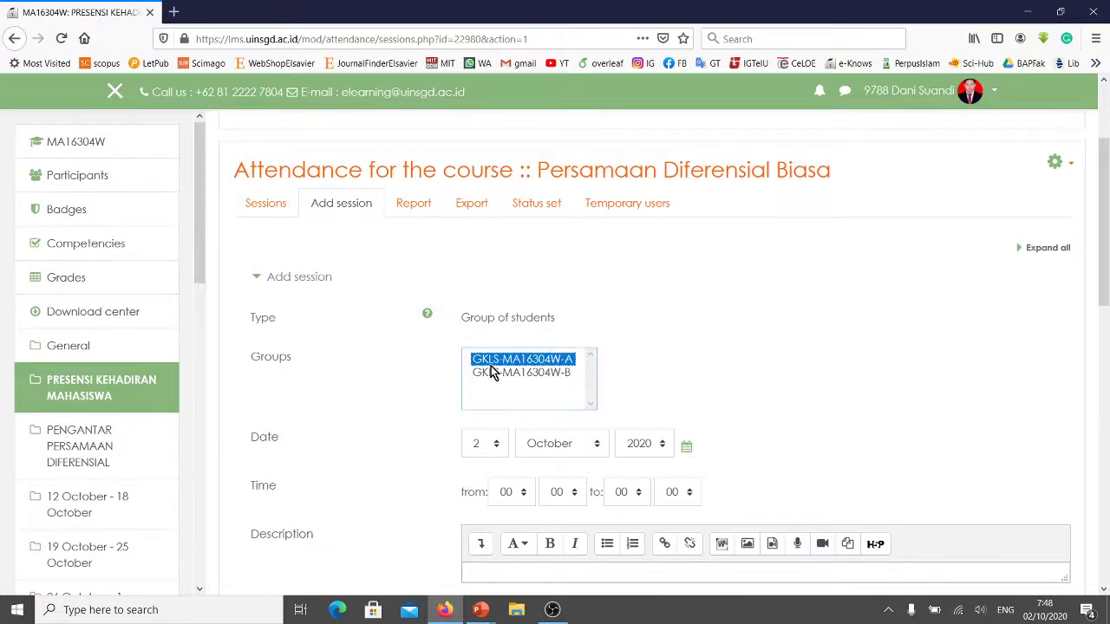
{"action": "scroll", "coordinate": [480, 364], "scroll_direction": "down", "scroll_amount": 2}
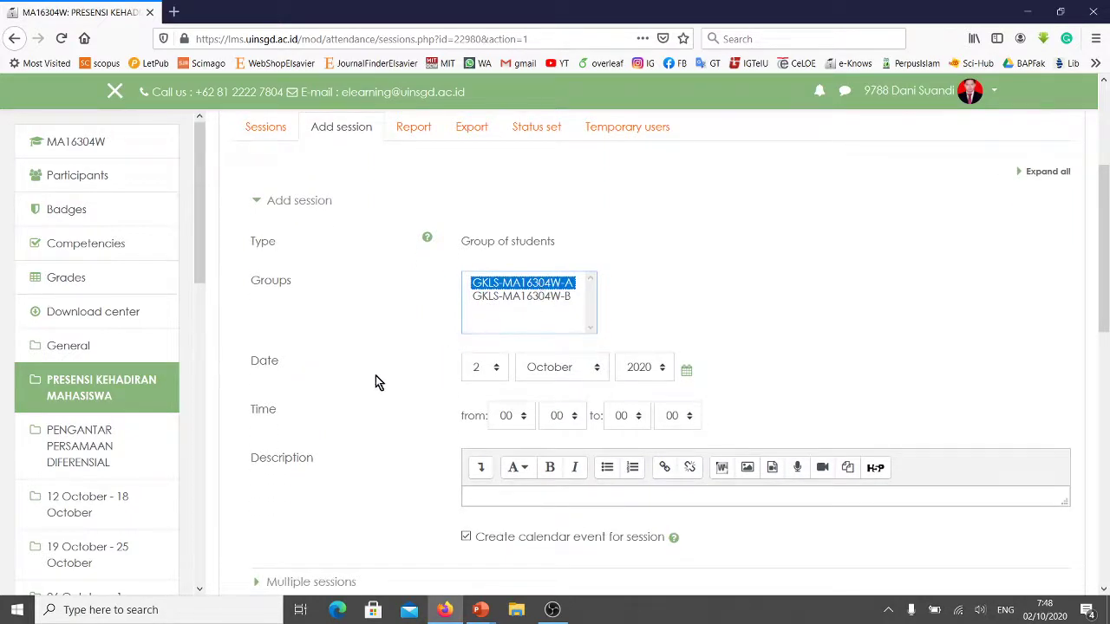
{"action": "scroll", "coordinate": [375, 382], "scroll_direction": "down", "scroll_amount": 2}
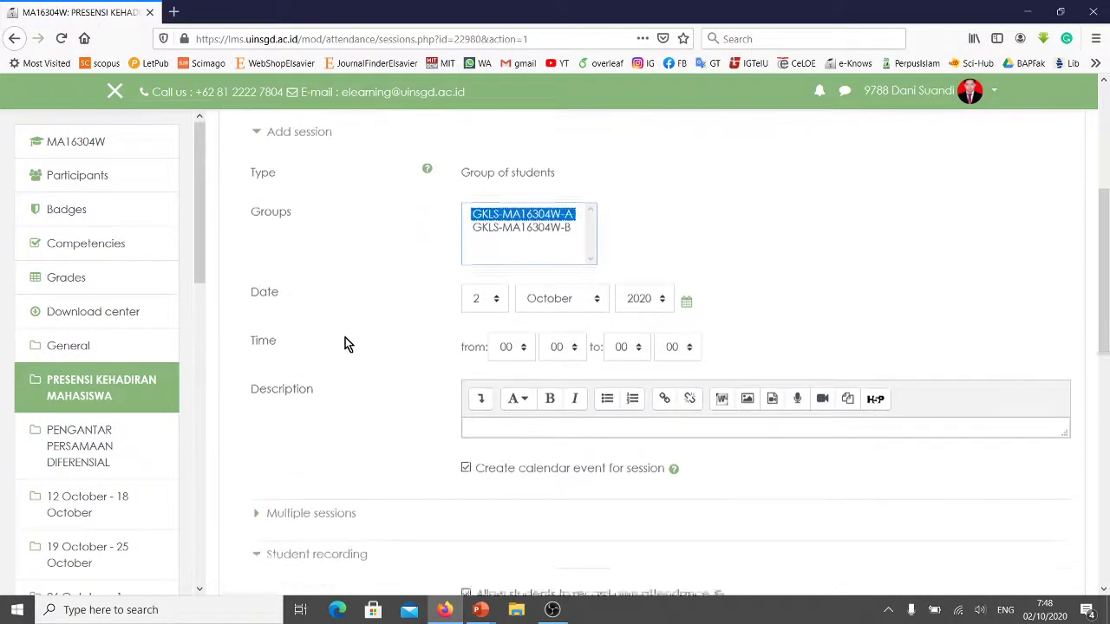
Set the session date to Thursday, 8 October 2020.
{"action": "left_click", "coordinate": [1046, 611]}
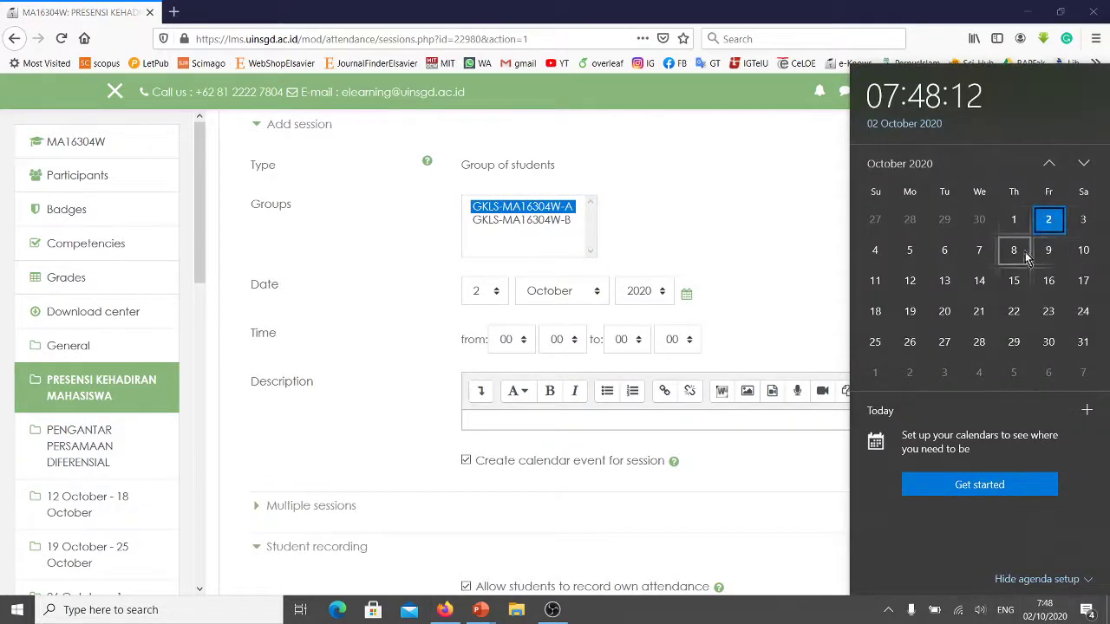
{"action": "left_click", "coordinate": [478, 291]}
{"action": "left_click", "coordinate": [478, 291]}
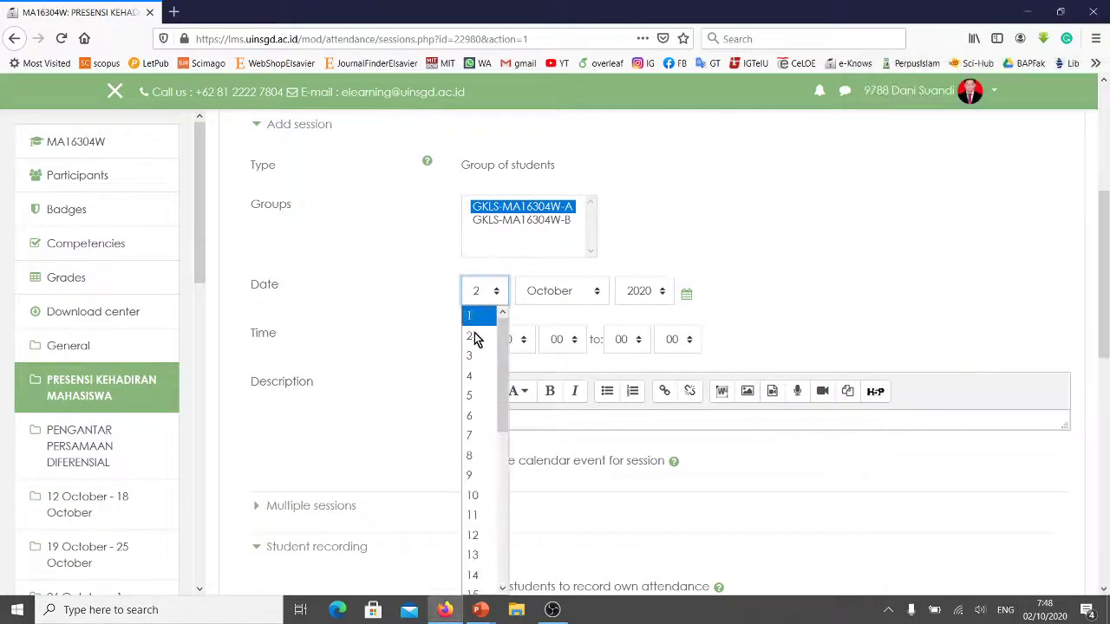
{"action": "left_click", "coordinate": [474, 456]}
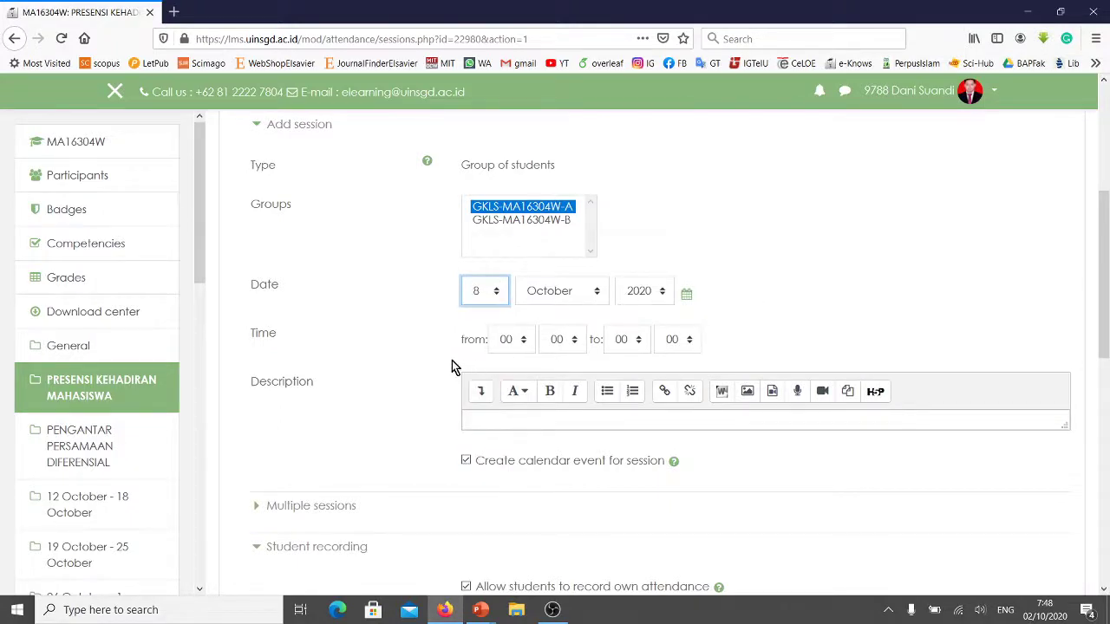
Set the session time to run from 12:40 to 15:10.
{"action": "left_click", "coordinate": [510, 347]}
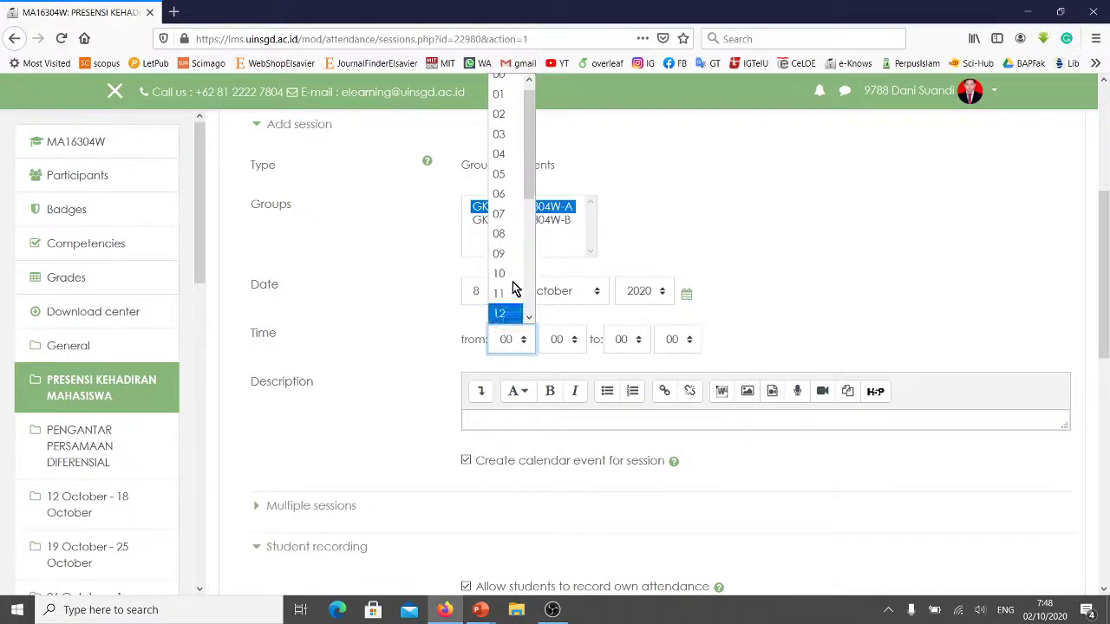
{"action": "left_click_drag", "start_coordinate": [531, 192], "coordinate": [530, 212]}
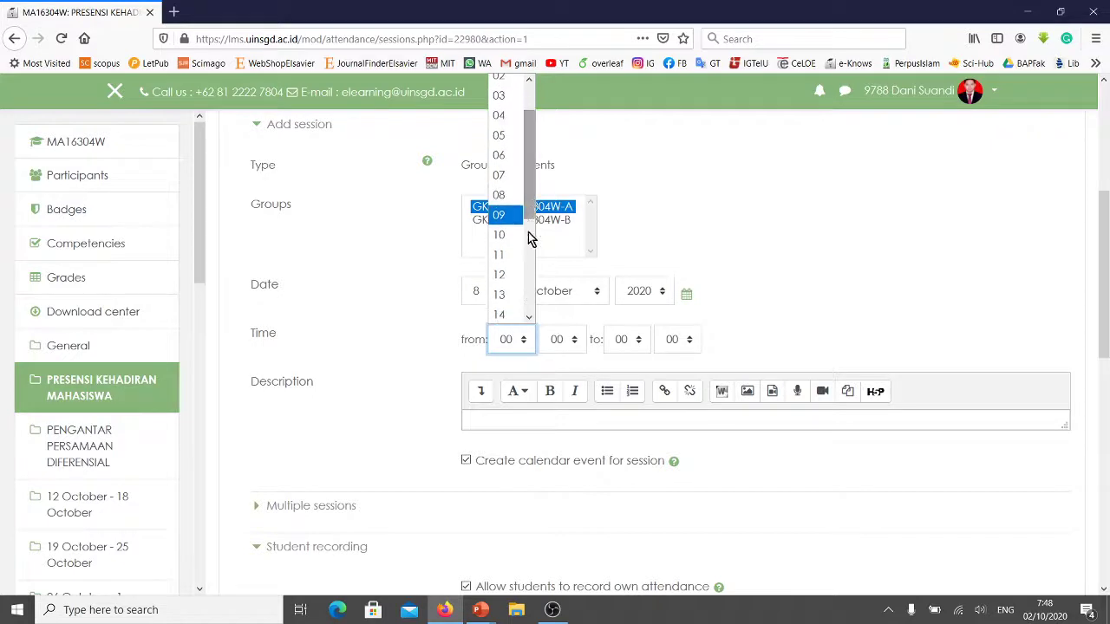
{"action": "left_click", "coordinate": [501, 272]}
{"action": "left_click", "coordinate": [556, 344]}
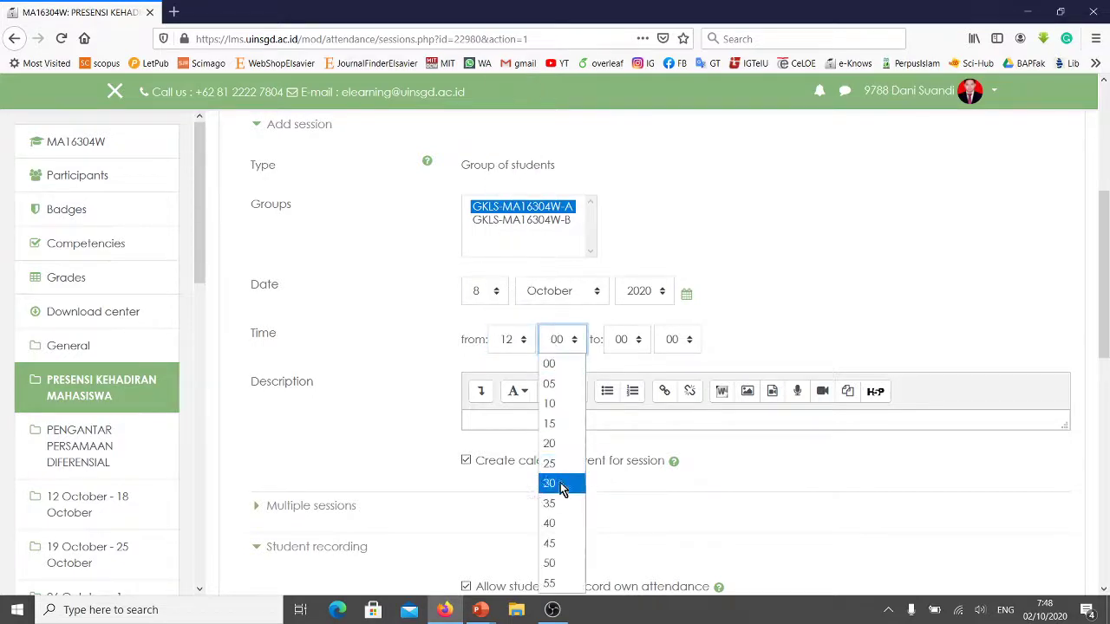
{"action": "left_click", "coordinate": [559, 524]}
{"action": "left_click", "coordinate": [628, 343]}
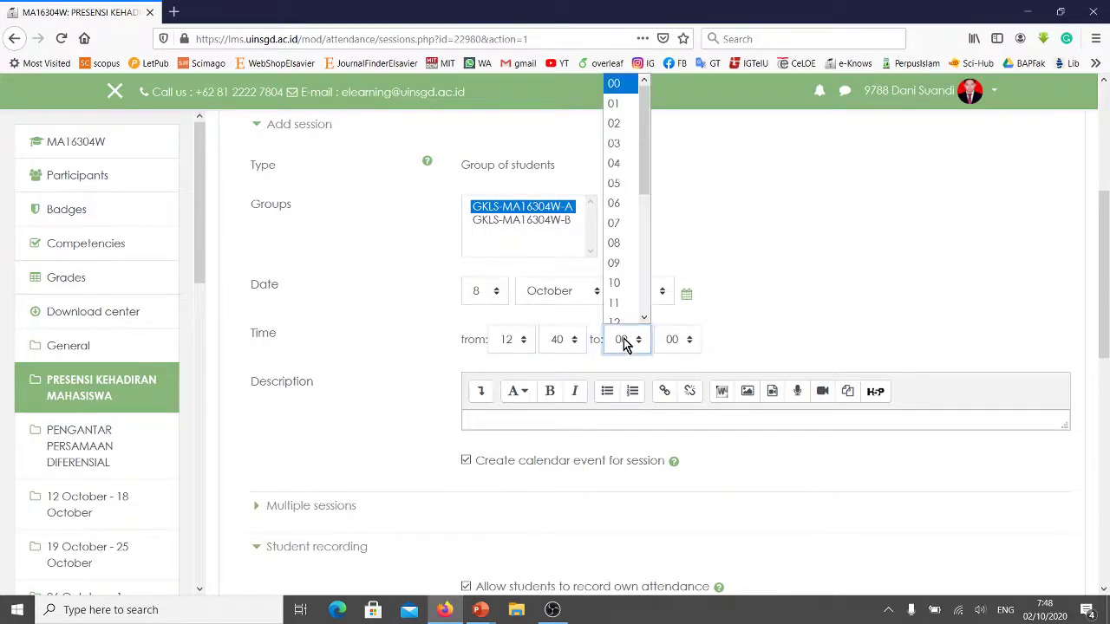
{"action": "scroll", "coordinate": [626, 293], "scroll_direction": "down", "scroll_amount": 2}
{"action": "left_click", "coordinate": [623, 314]}
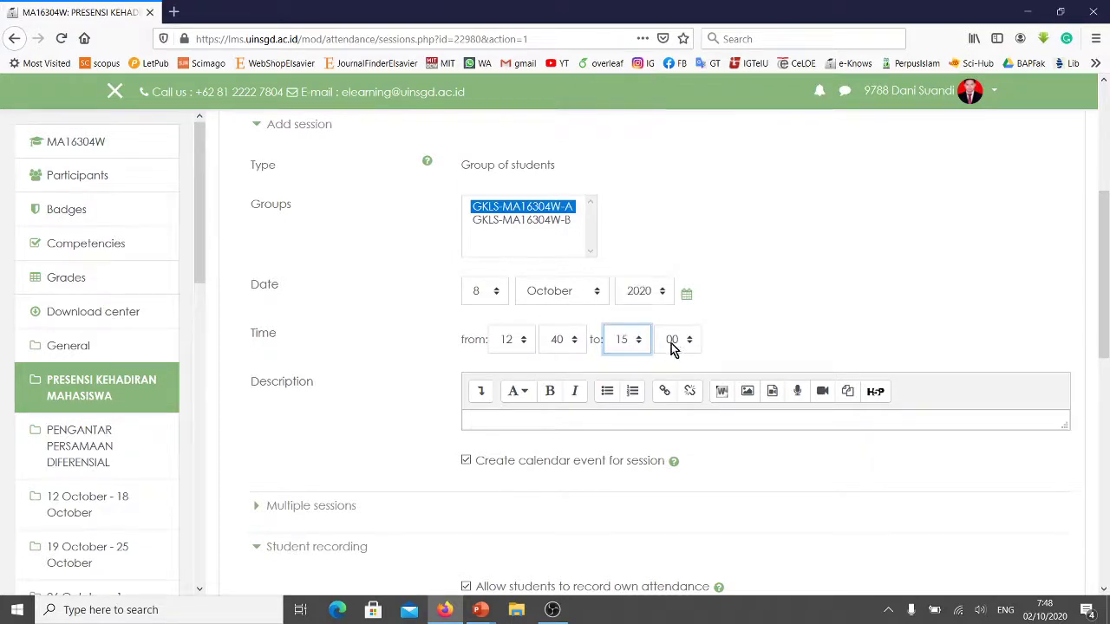
{"action": "left_click", "coordinate": [671, 342]}
{"action": "left_click", "coordinate": [670, 403]}
{"action": "scroll", "coordinate": [737, 286], "scroll_direction": "down", "scroll_amount": 2}
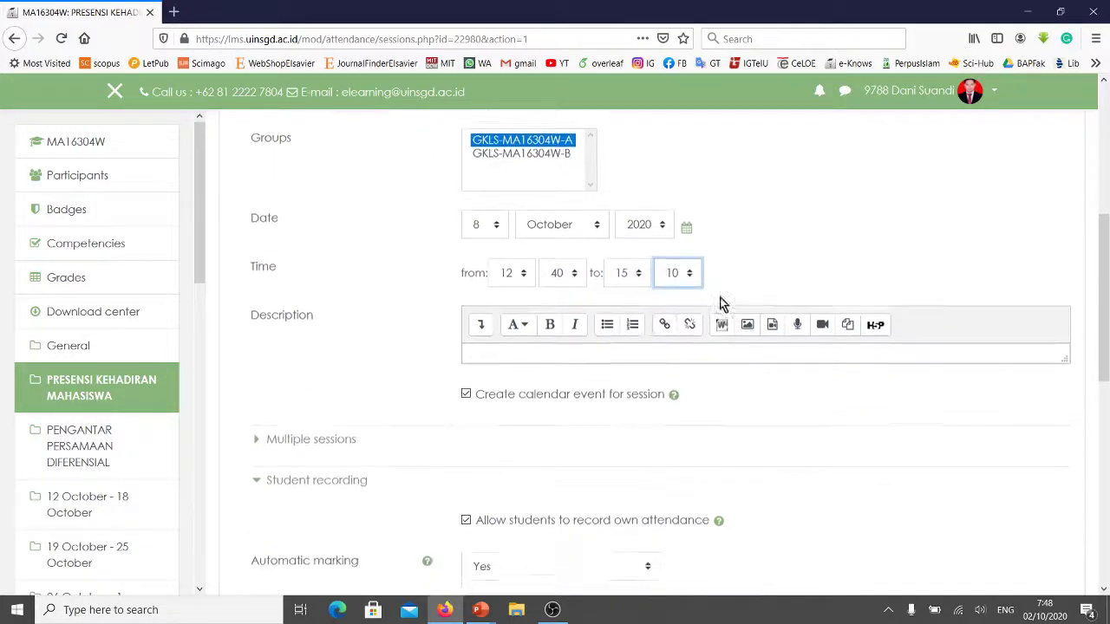
{"action": "left_click", "coordinate": [510, 344]}
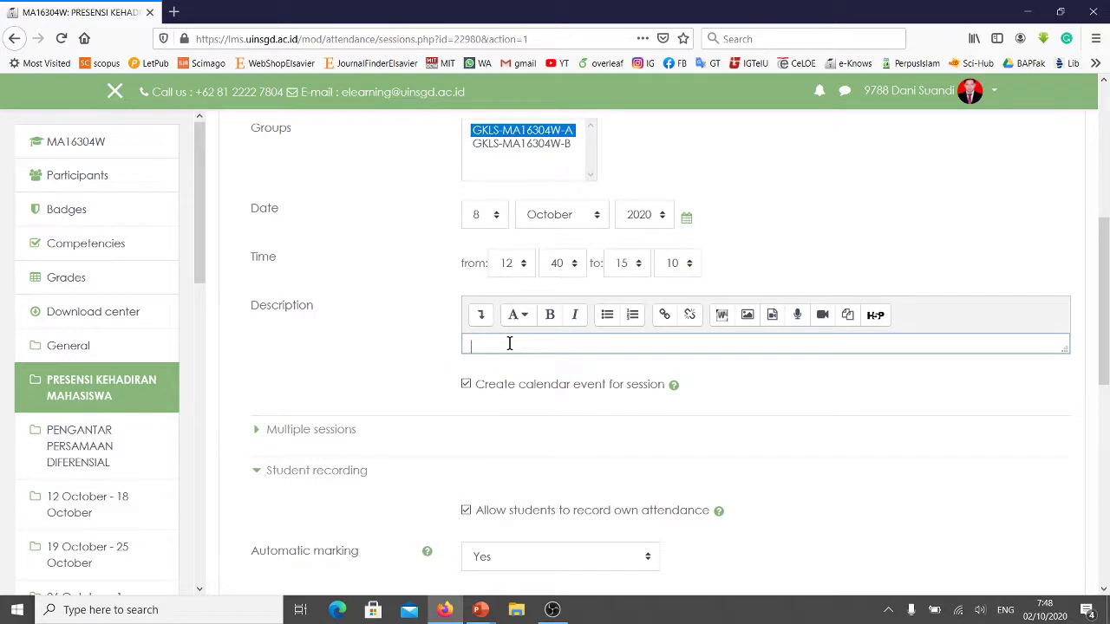
Enter 'Isi absensi' as the session description and dismiss the Windows licence notice.
{"action": "type", "text": "Isi absensi"}
{"action": "key", "text": "Return"}
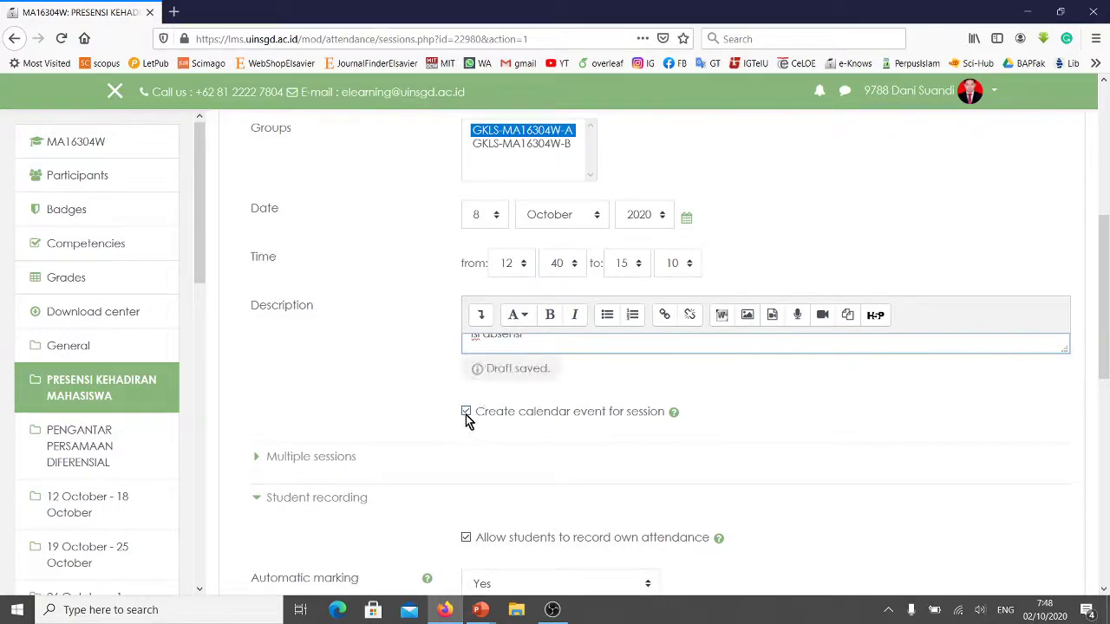
{"action": "scroll", "coordinate": [471, 412], "scroll_direction": "down", "scroll_amount": 2}
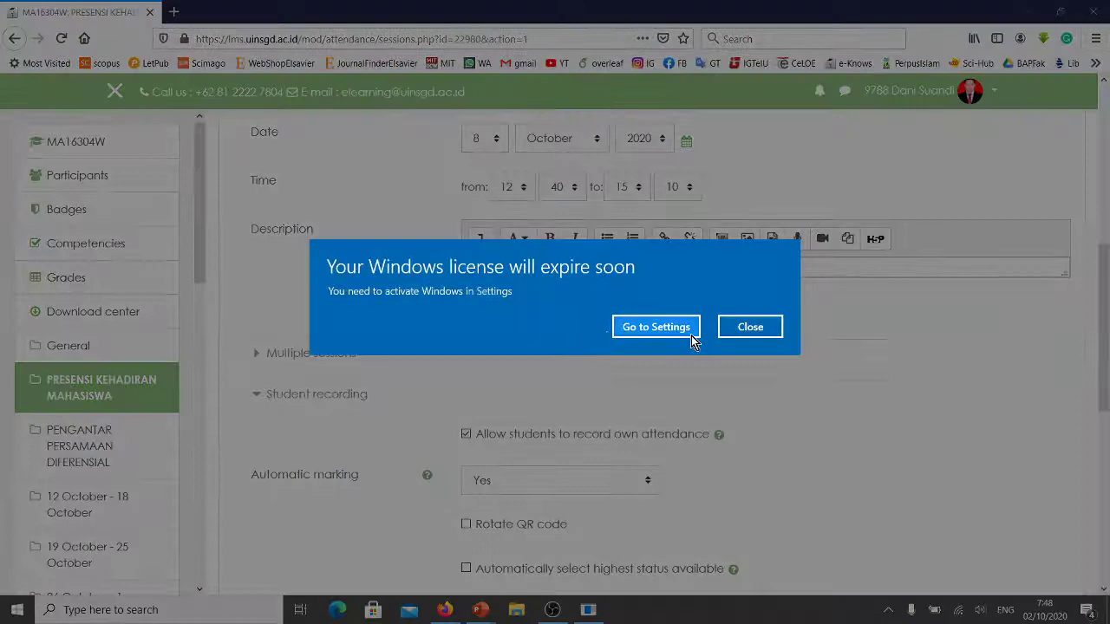
{"action": "left_click", "coordinate": [745, 329]}
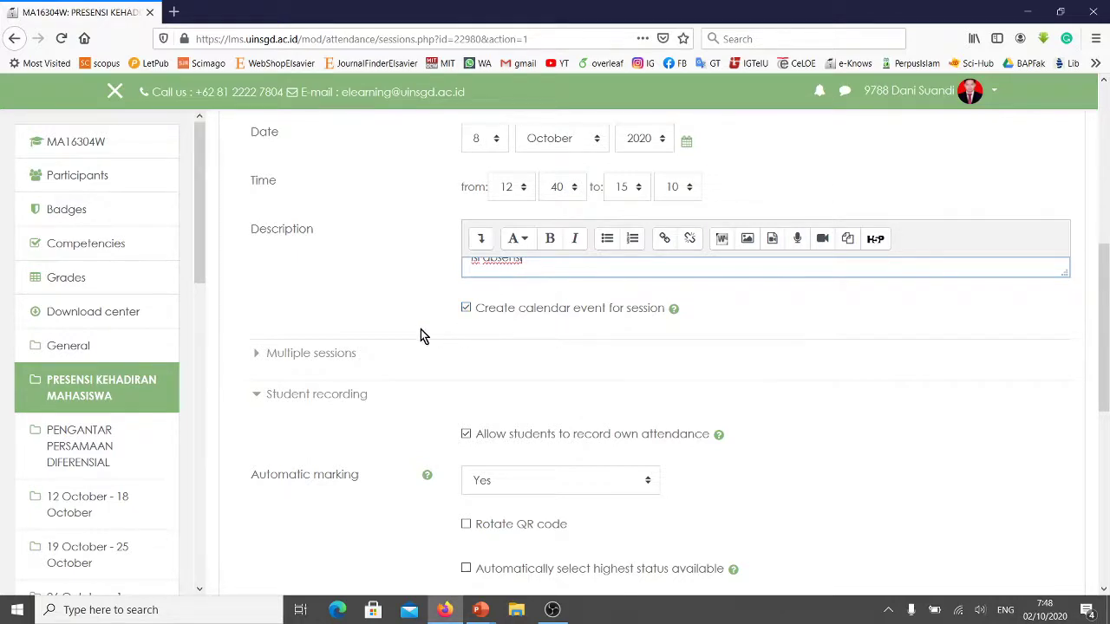
{"action": "scroll", "coordinate": [421, 335], "scroll_direction": "down", "scroll_amount": 2}
{"action": "scroll", "coordinate": [548, 273], "scroll_direction": "up", "scroll_amount": 2}
{"action": "scroll", "coordinate": [408, 299], "scroll_direction": "down", "scroll_amount": 2}
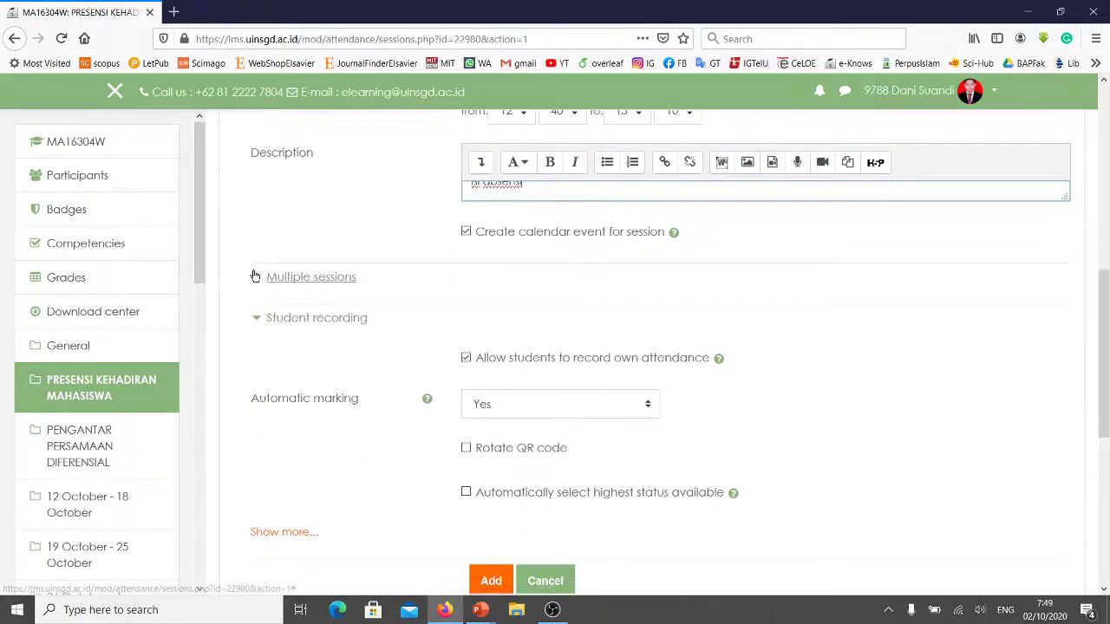
Turn on 'Repeat the session above' under Multiple sessions, with Thursday as the repeat day.
{"action": "left_click", "coordinate": [257, 278]}
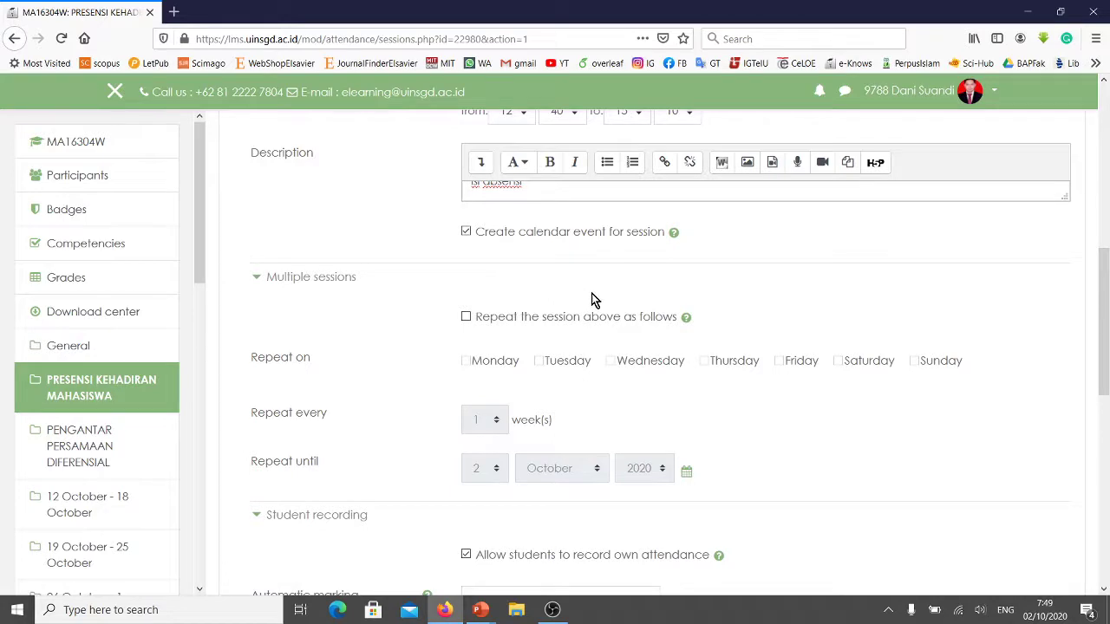
{"action": "scroll", "coordinate": [463, 312], "scroll_direction": "down", "scroll_amount": 2}
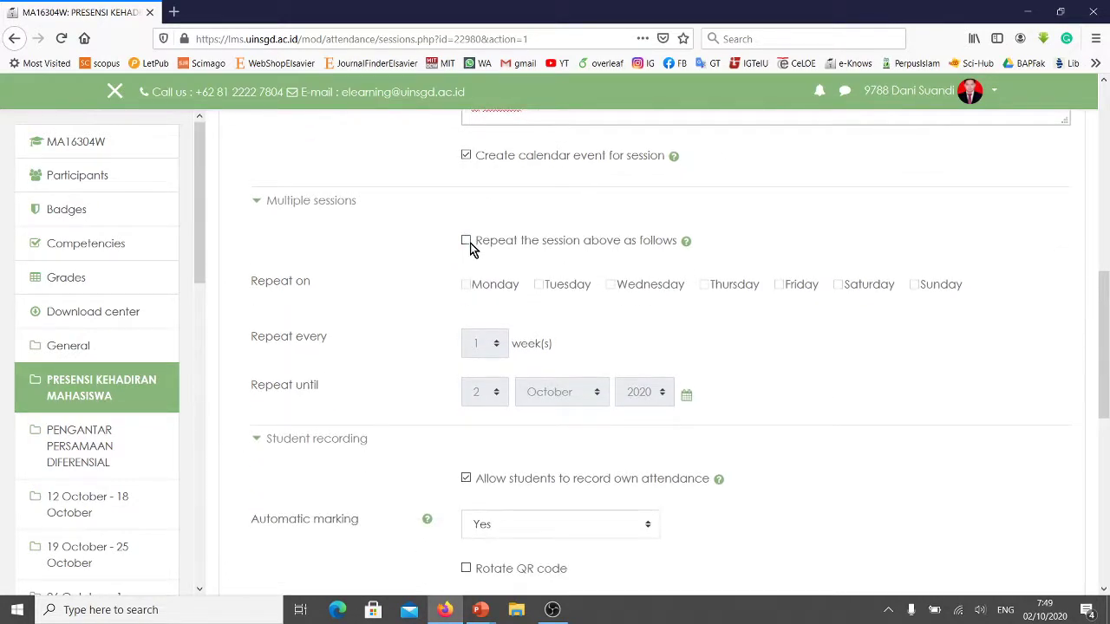
{"action": "left_click", "coordinate": [469, 244]}
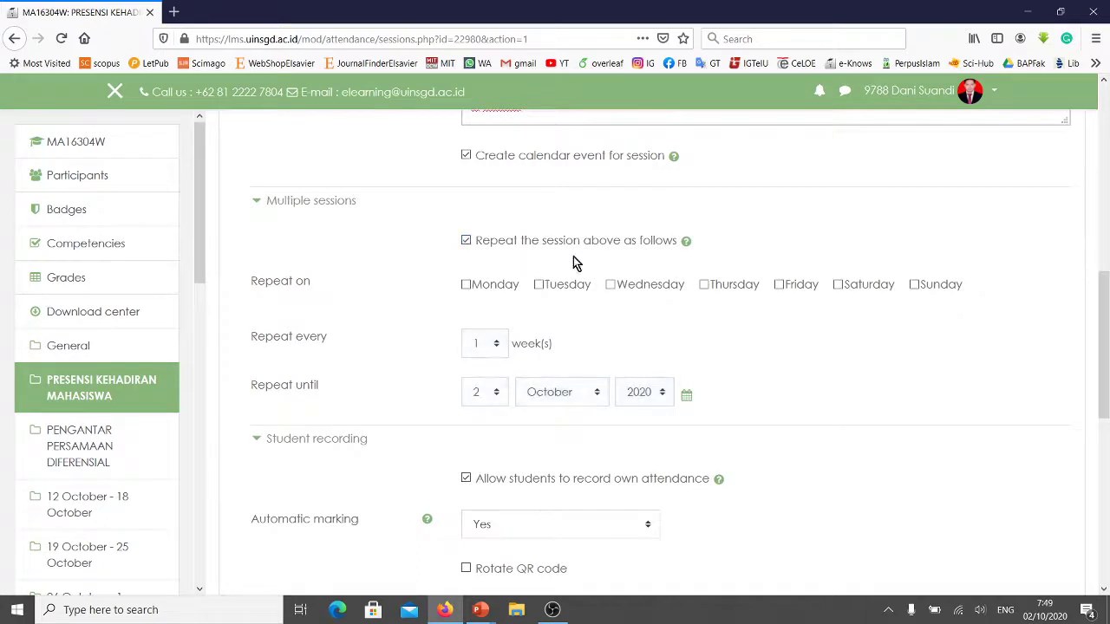
{"action": "scroll", "coordinate": [669, 240], "scroll_direction": "up", "scroll_amount": 4}
{"action": "scroll", "coordinate": [647, 230], "scroll_direction": "up", "scroll_amount": 1}
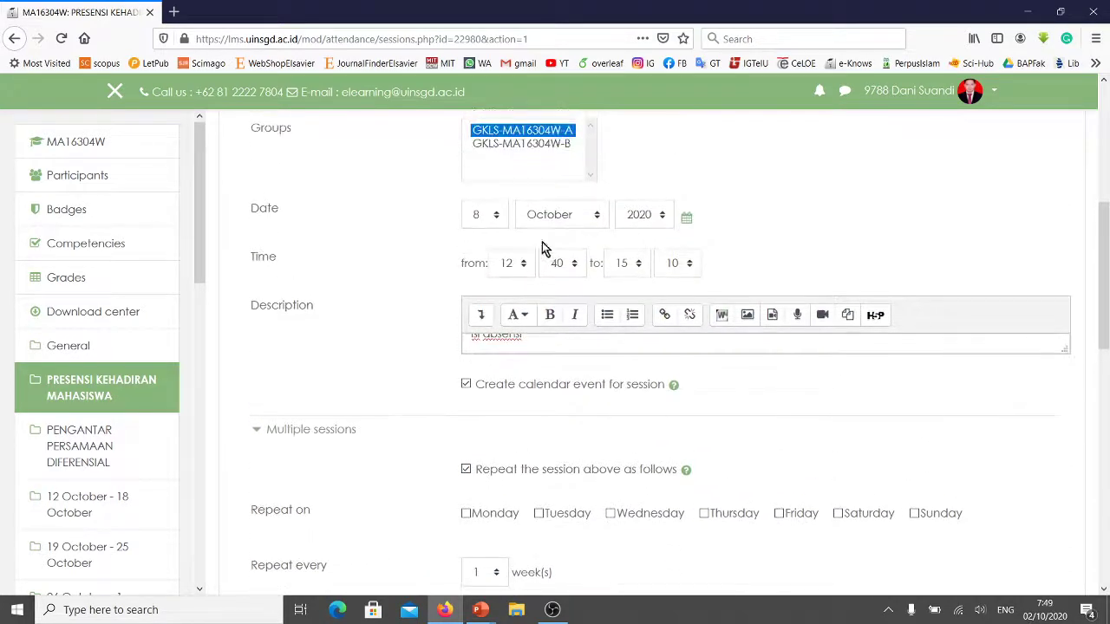
{"action": "scroll", "coordinate": [575, 290], "scroll_direction": "down", "scroll_amount": 3}
{"action": "scroll", "coordinate": [575, 290], "scroll_direction": "down", "scroll_amount": 2}
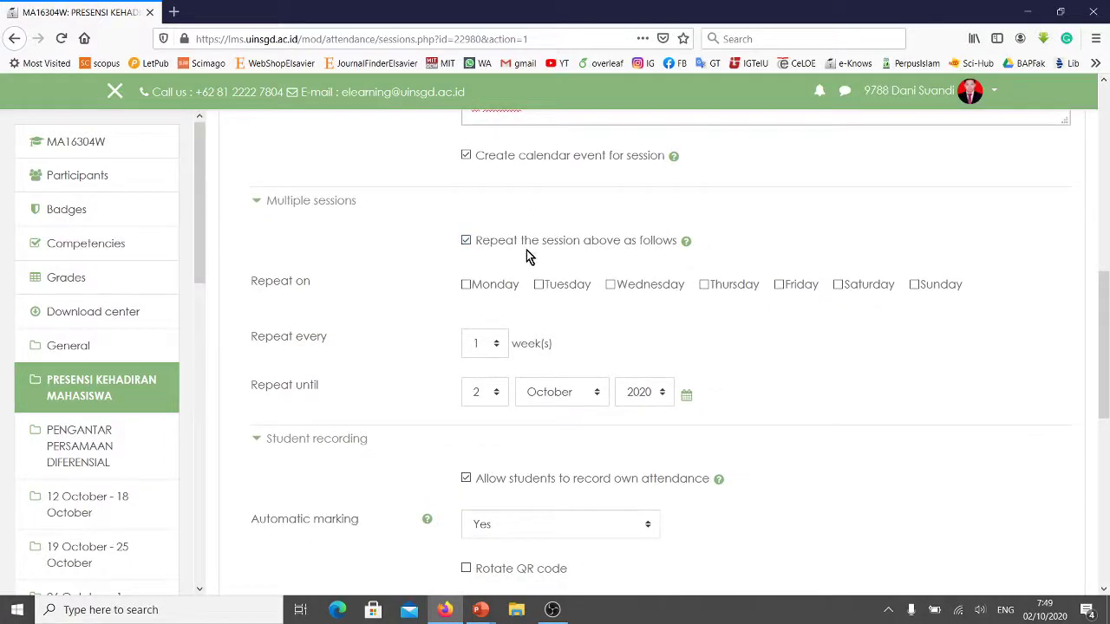
{"action": "left_click", "coordinate": [704, 287]}
{"action": "scroll", "coordinate": [610, 325], "scroll_direction": "down", "scroll_amount": 2}
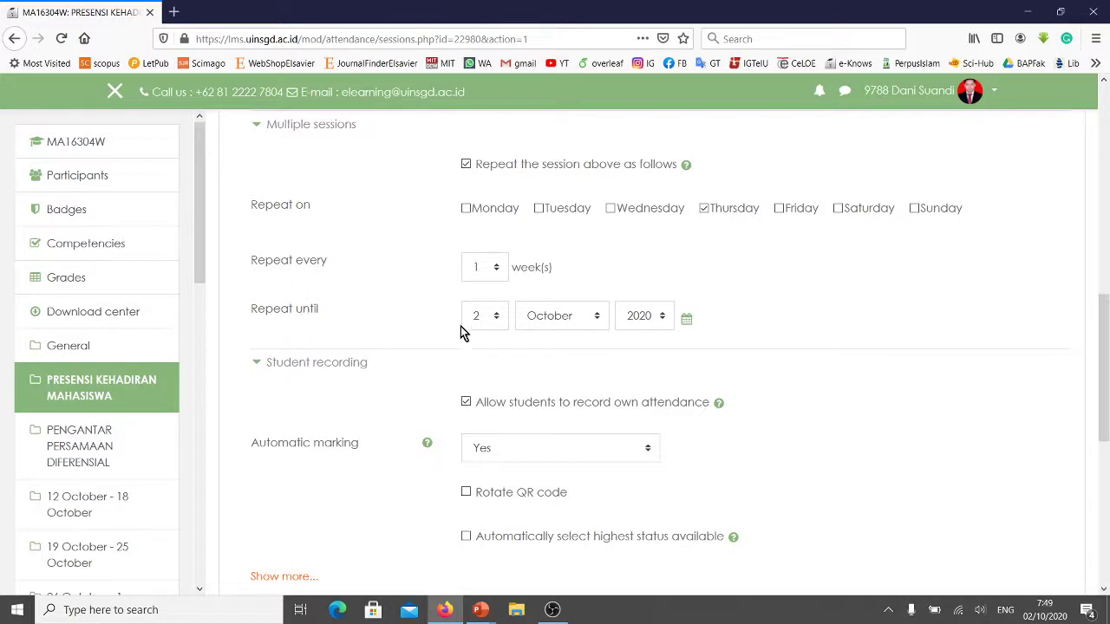
{"action": "left_click_drag", "start_coordinate": [202, 200], "coordinate": [246, 174]}
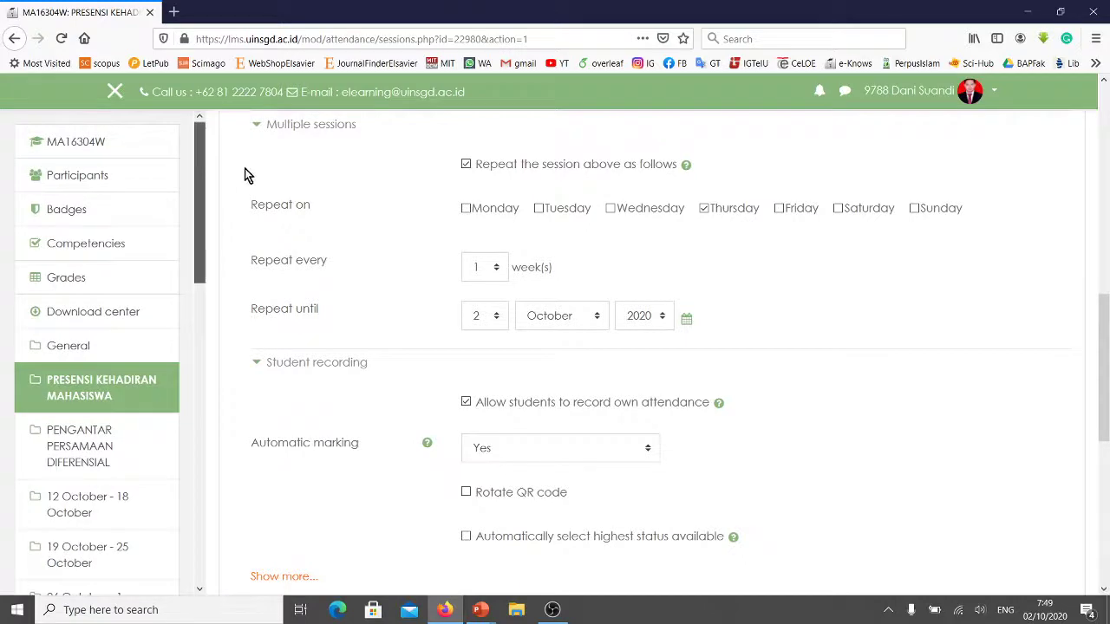
Set the repeat end date to 17 January 2021.
{"action": "left_click", "coordinate": [484, 324]}
{"action": "left_click_drag", "start_coordinate": [503, 346], "coordinate": [488, 441]}
{"action": "left_click", "coordinate": [474, 450]}
{"action": "left_click", "coordinate": [546, 326]}
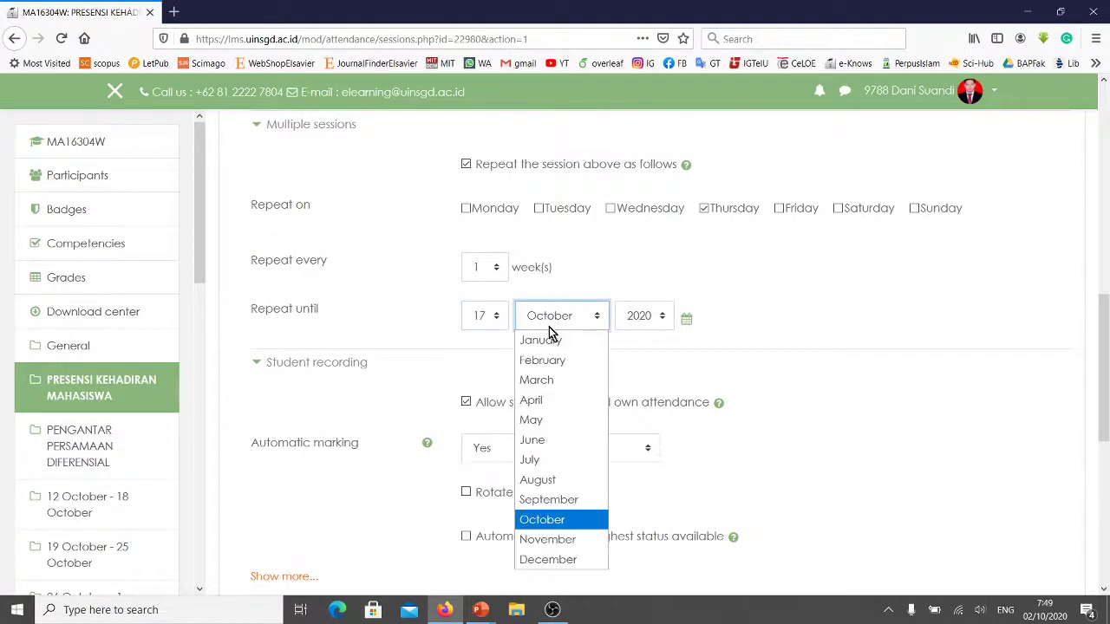
{"action": "left_click", "coordinate": [541, 340]}
{"action": "left_click", "coordinate": [637, 318]}
{"action": "scroll", "coordinate": [641, 411], "scroll_direction": "up", "scroll_amount": 1}
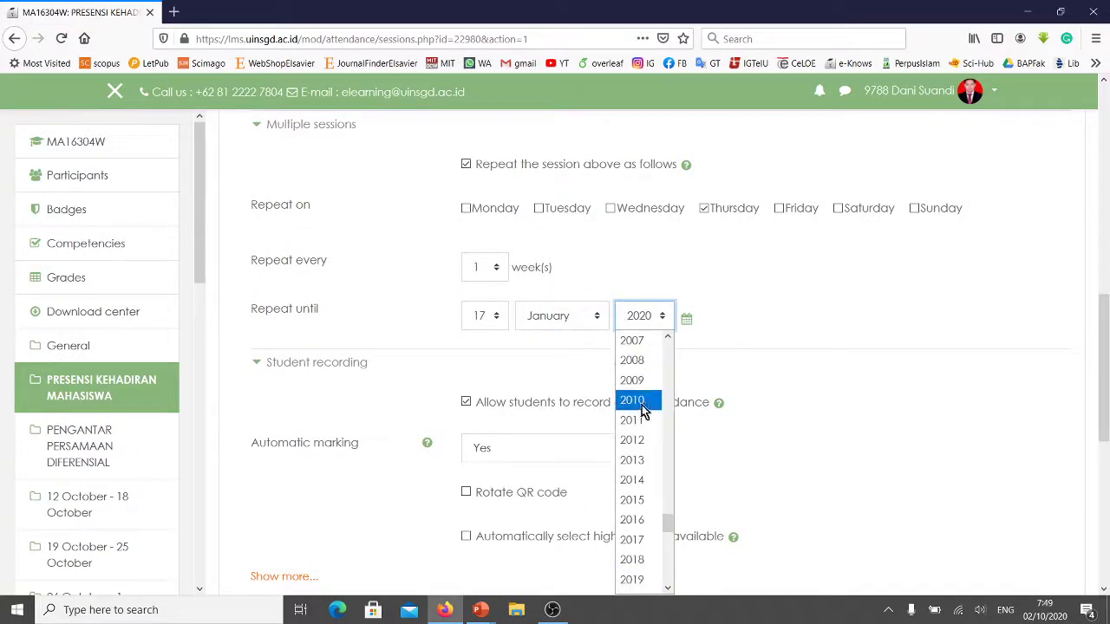
{"action": "scroll", "coordinate": [642, 421], "scroll_direction": "down", "scroll_amount": 1}
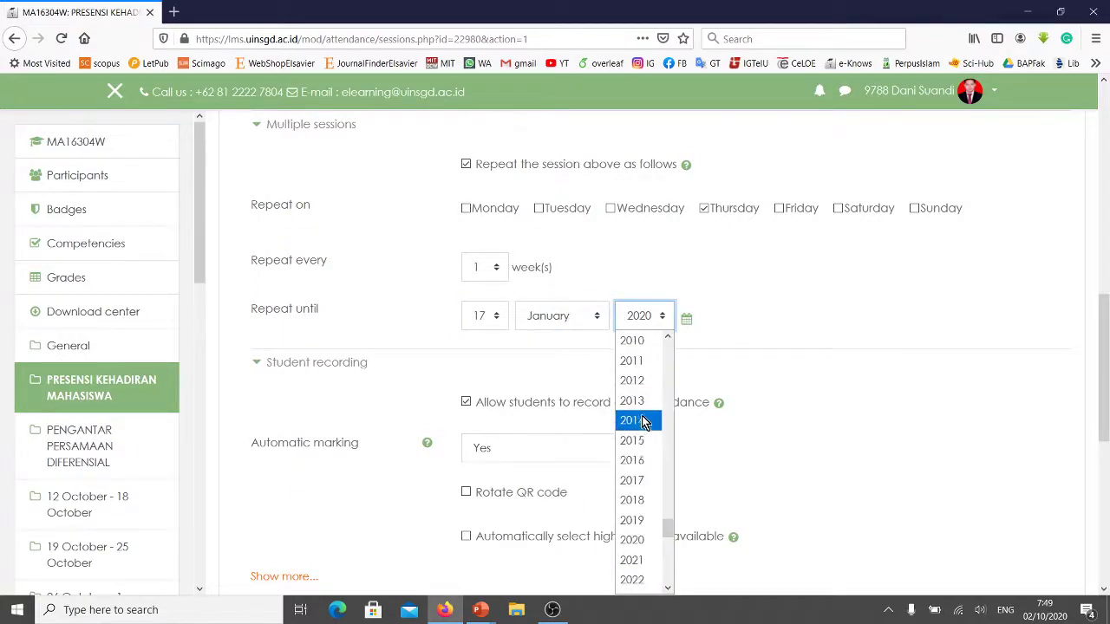
{"action": "left_click", "coordinate": [636, 561]}
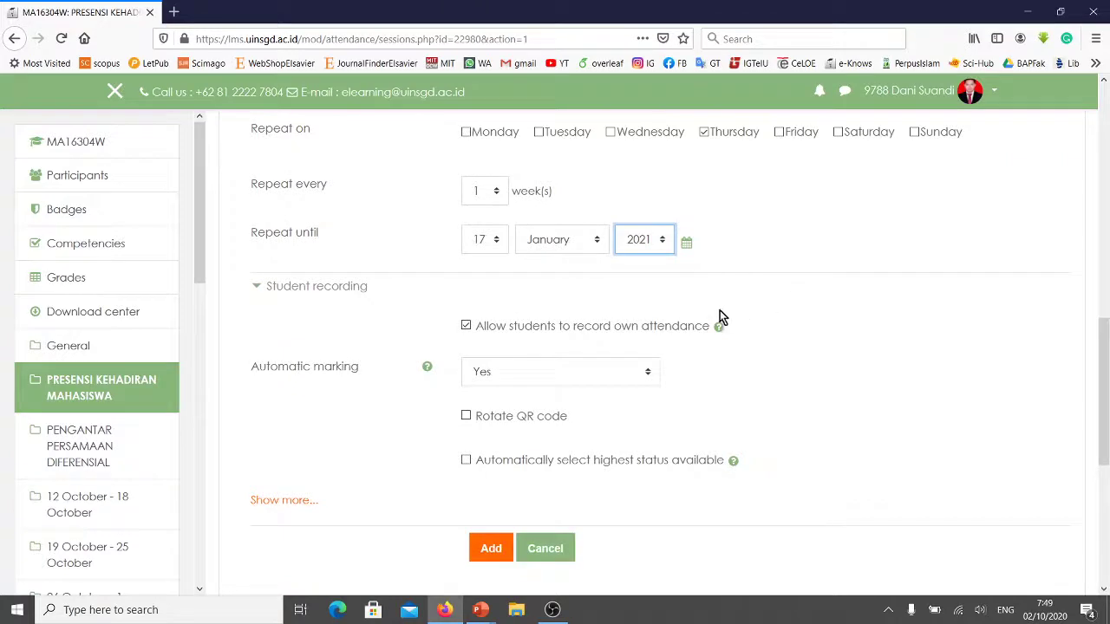
{"action": "scroll", "coordinate": [689, 326], "scroll_direction": "down", "scroll_amount": 2}
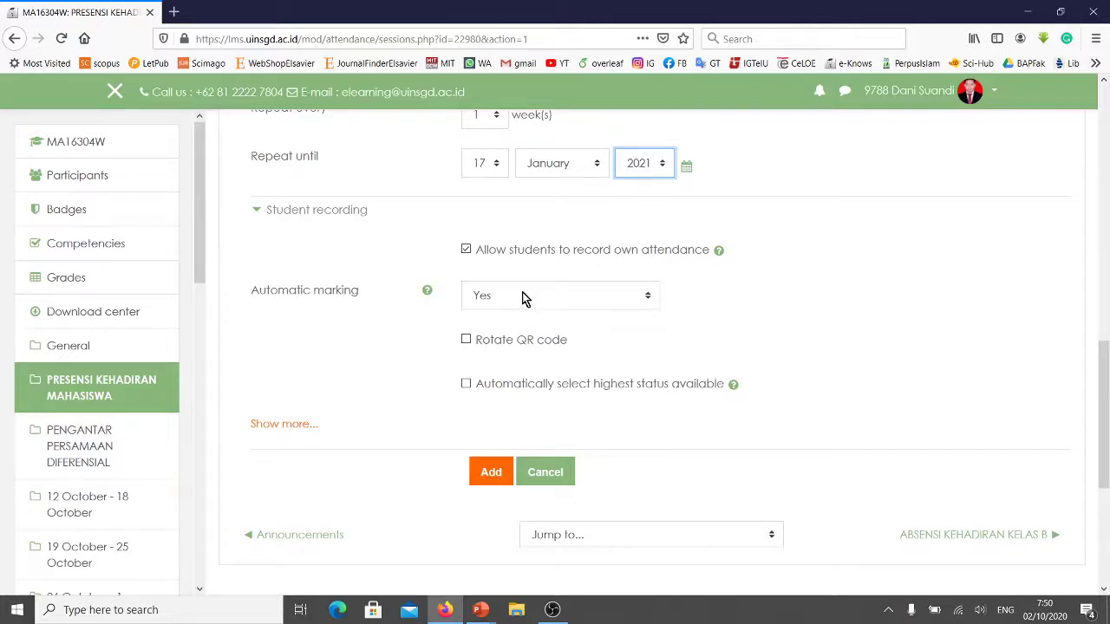
Disable automatic marking, enter a student password, and keep group GKLS-MA16304W-A selected.
{"action": "left_click", "coordinate": [525, 297]}
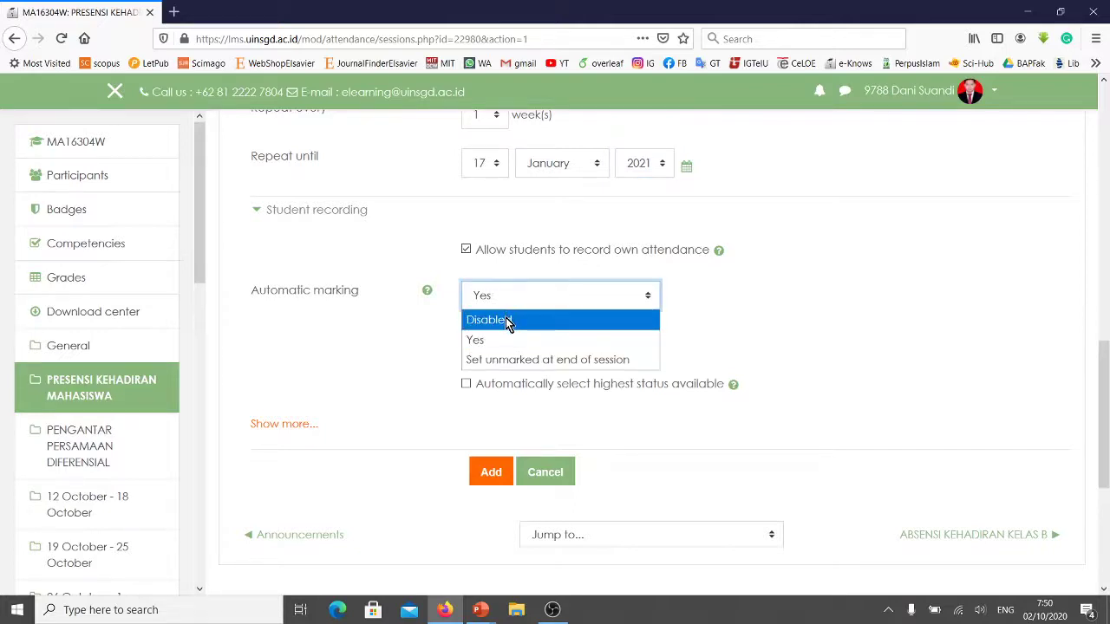
{"action": "left_click", "coordinate": [501, 322]}
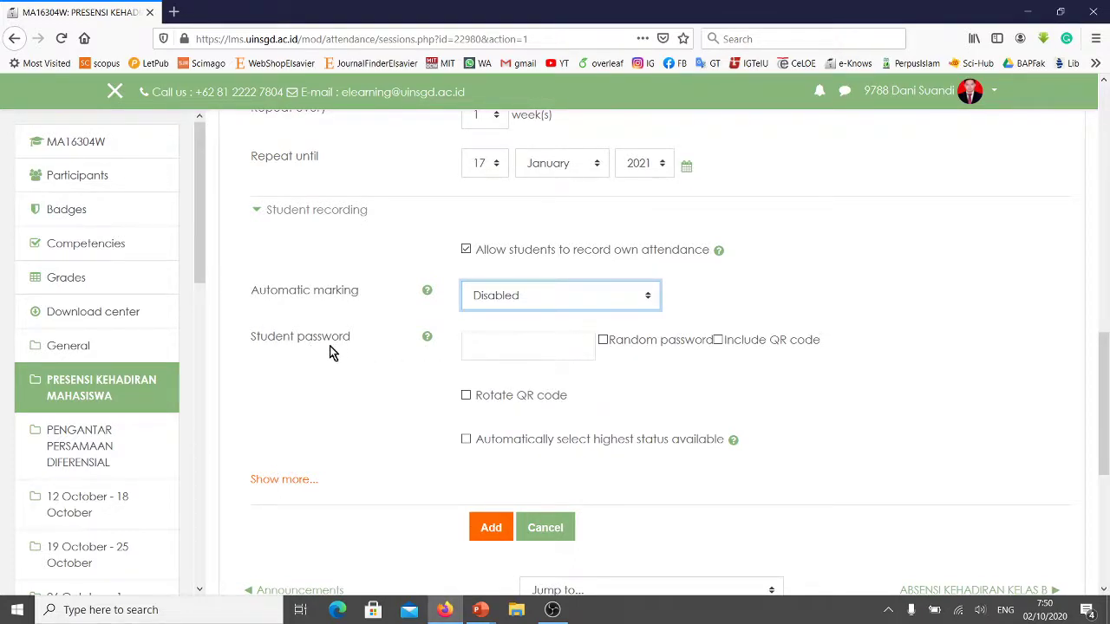
{"action": "left_click", "coordinate": [498, 344]}
{"action": "type", "text": "pdb"}
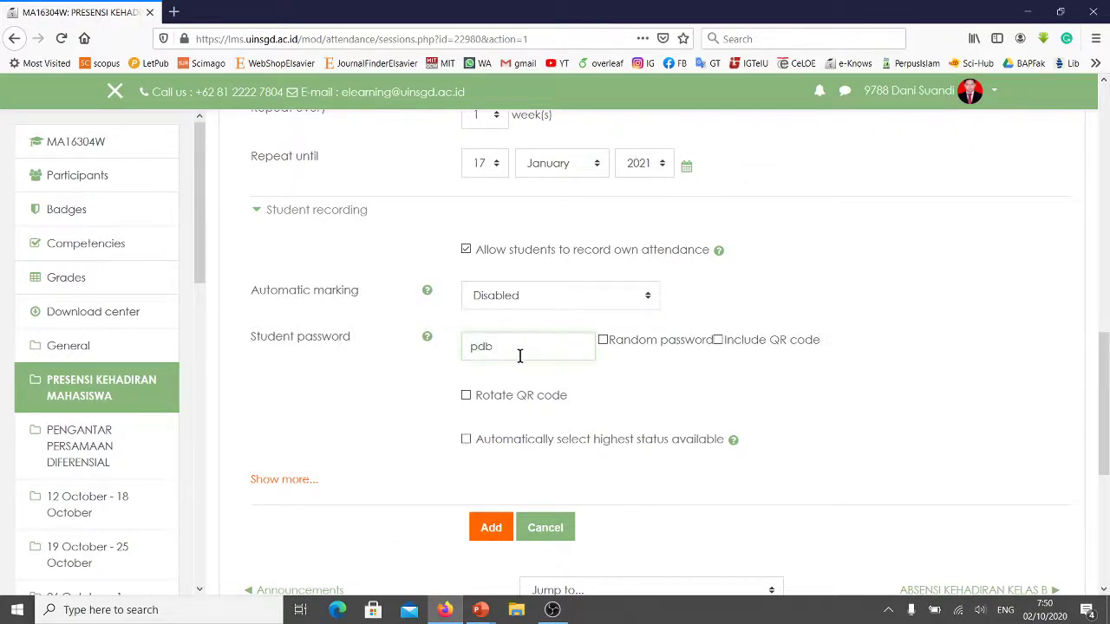
{"action": "scroll", "coordinate": [511, 364], "scroll_direction": "down", "scroll_amount": 2}
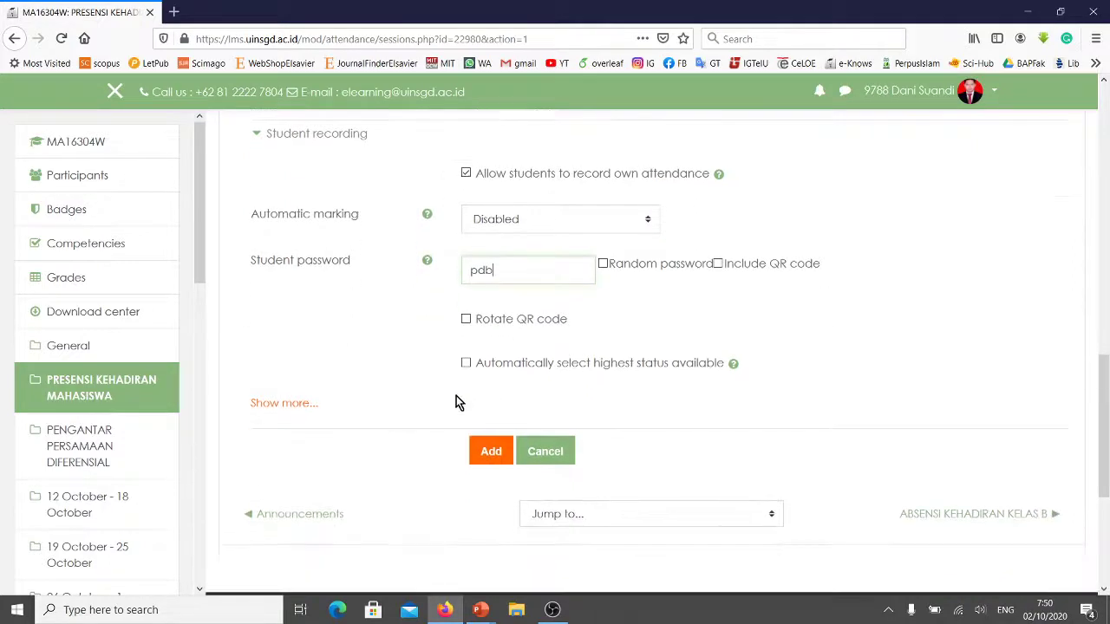
{"action": "scroll", "coordinate": [555, 364], "scroll_direction": "up", "scroll_amount": 2}
{"action": "scroll", "coordinate": [619, 331], "scroll_direction": "up", "scroll_amount": 5}
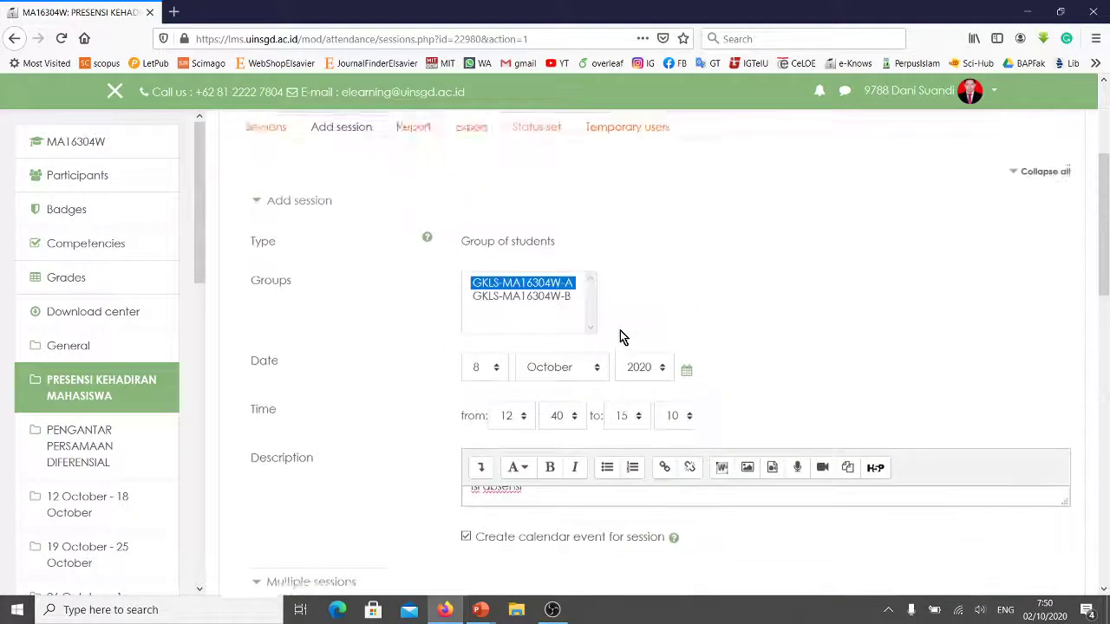
{"action": "scroll", "coordinate": [620, 336], "scroll_direction": "up", "scroll_amount": 5}
{"action": "left_click", "coordinate": [568, 433]}
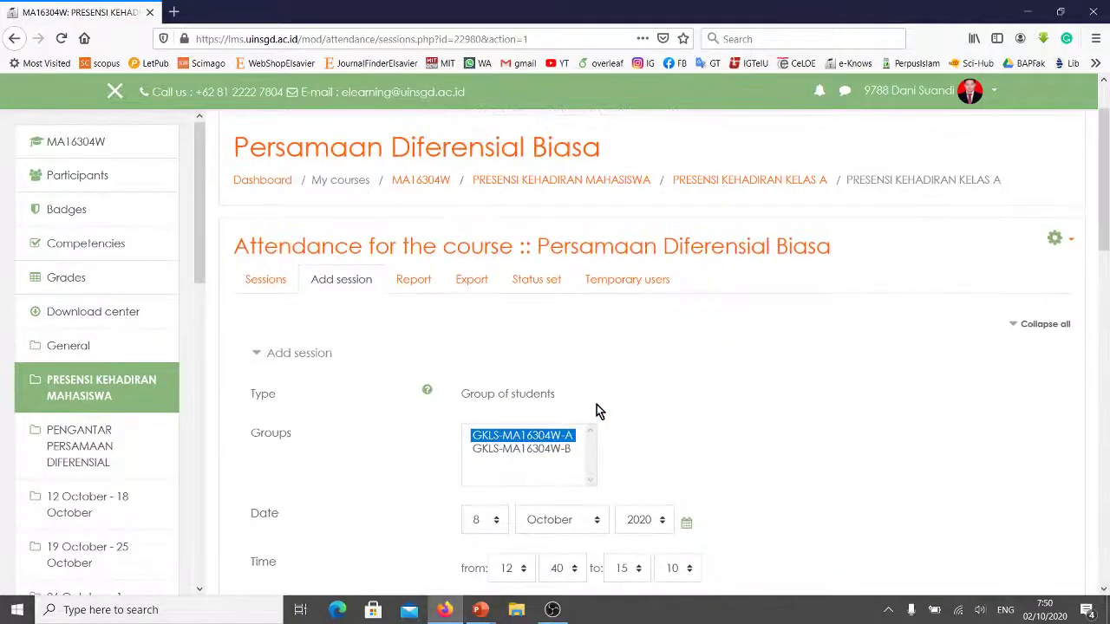
{"action": "scroll", "coordinate": [596, 404], "scroll_direction": "down", "scroll_amount": 10}
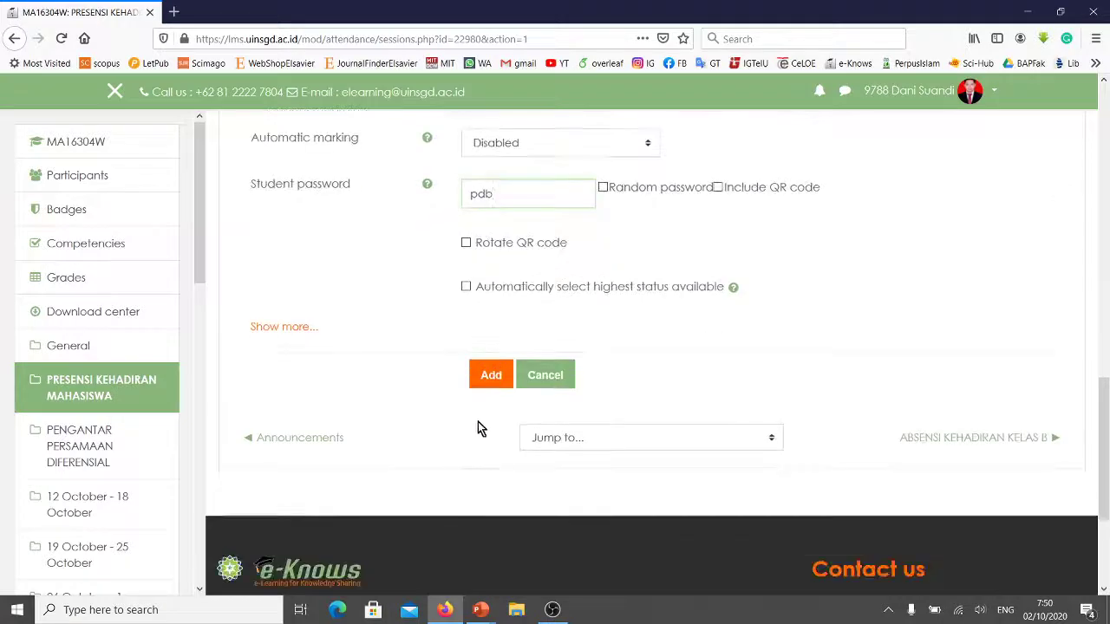
Add the repeating sessions and review the 15 generated Thursday 12:40PM–3:10PM entries.
{"action": "left_click", "coordinate": [491, 378]}
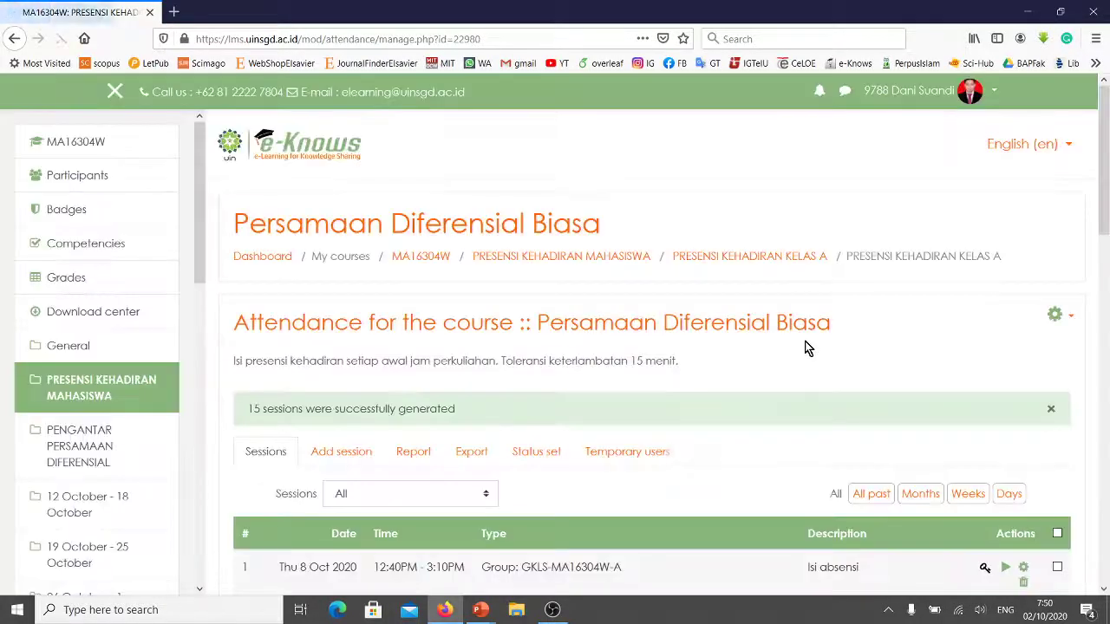
{"action": "scroll", "coordinate": [719, 347], "scroll_direction": "down", "scroll_amount": 3}
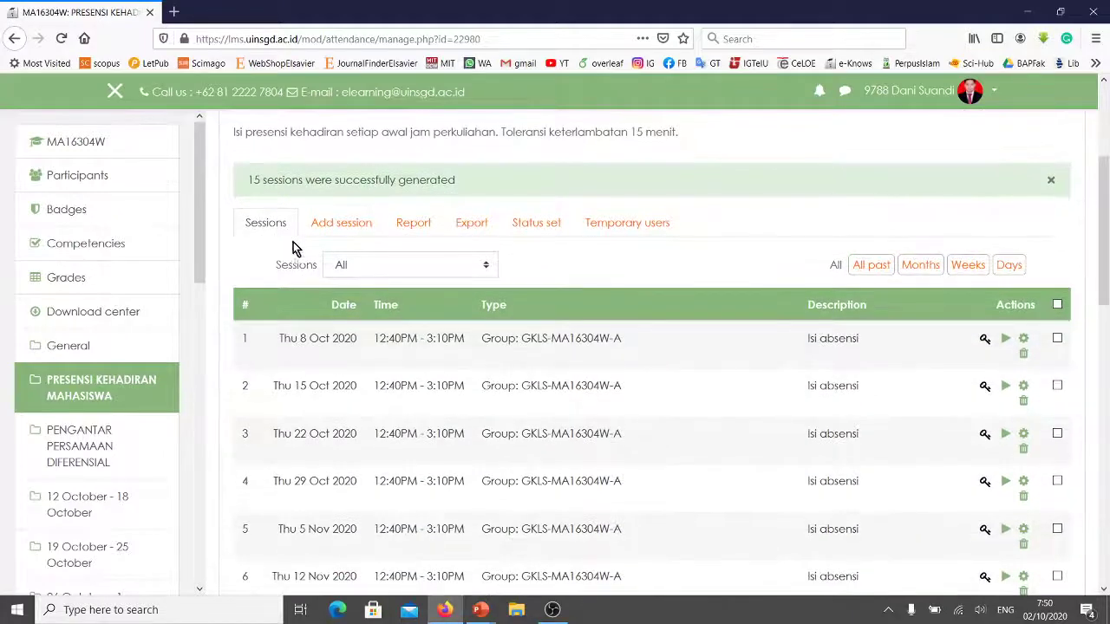
{"action": "scroll", "coordinate": [364, 286], "scroll_direction": "down", "scroll_amount": 1}
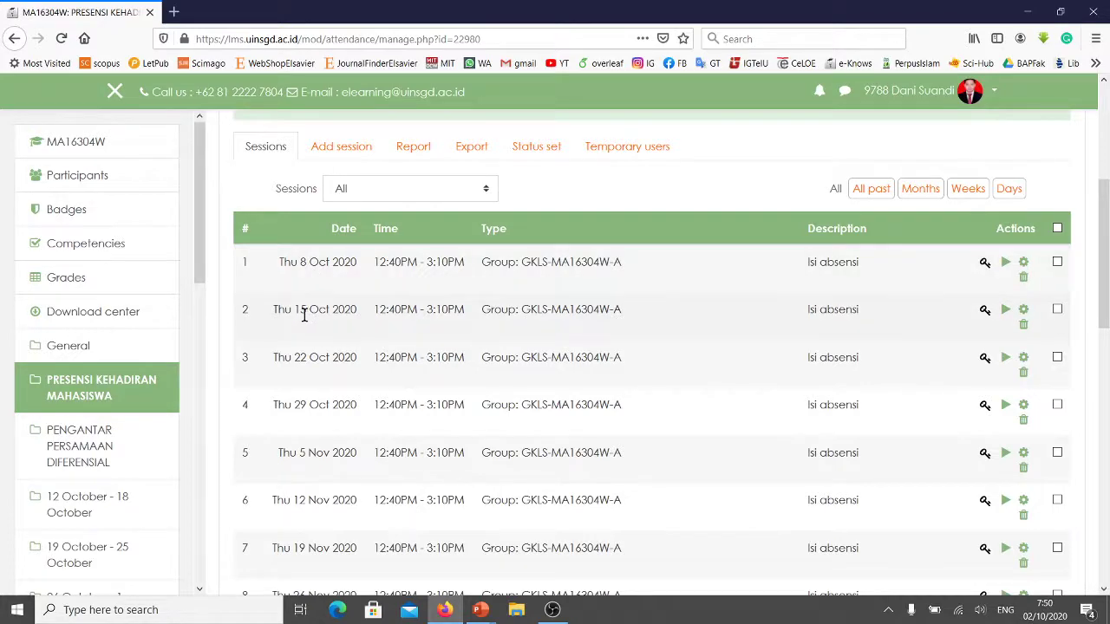
{"action": "scroll", "coordinate": [304, 316], "scroll_direction": "down", "scroll_amount": 1}
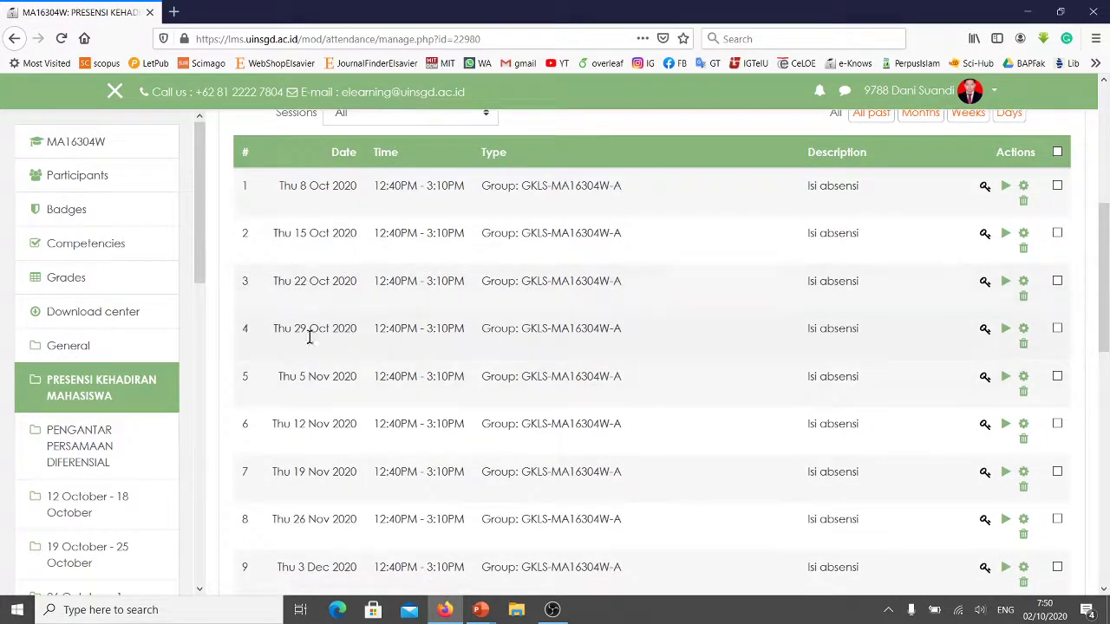
{"action": "scroll", "coordinate": [307, 391], "scroll_direction": "down", "scroll_amount": 1}
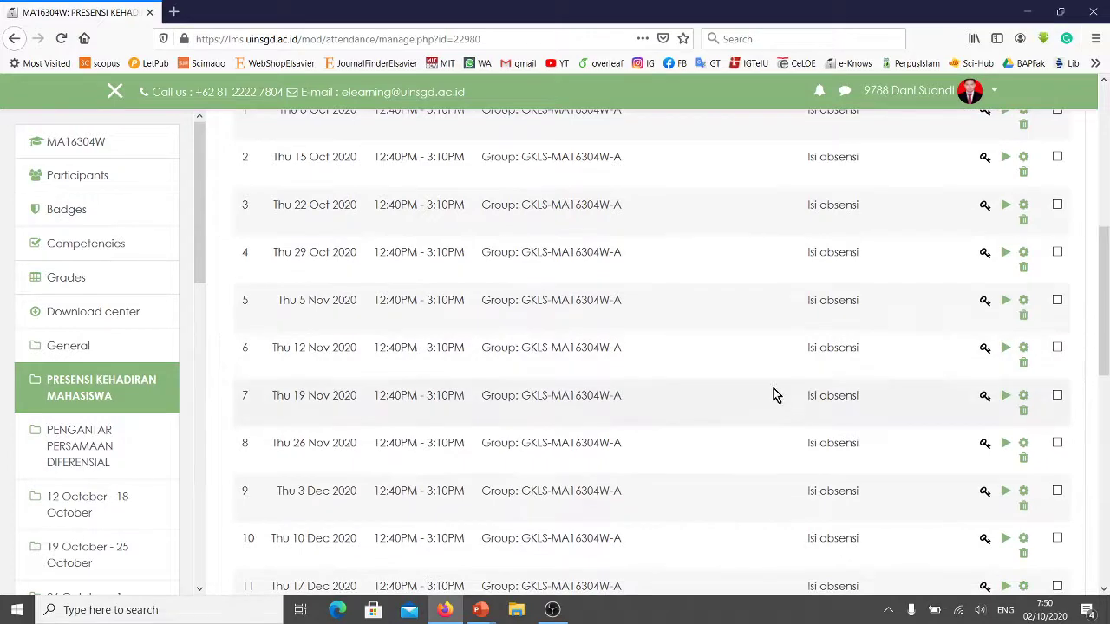
{"action": "scroll", "coordinate": [832, 260], "scroll_direction": "up", "scroll_amount": 3}
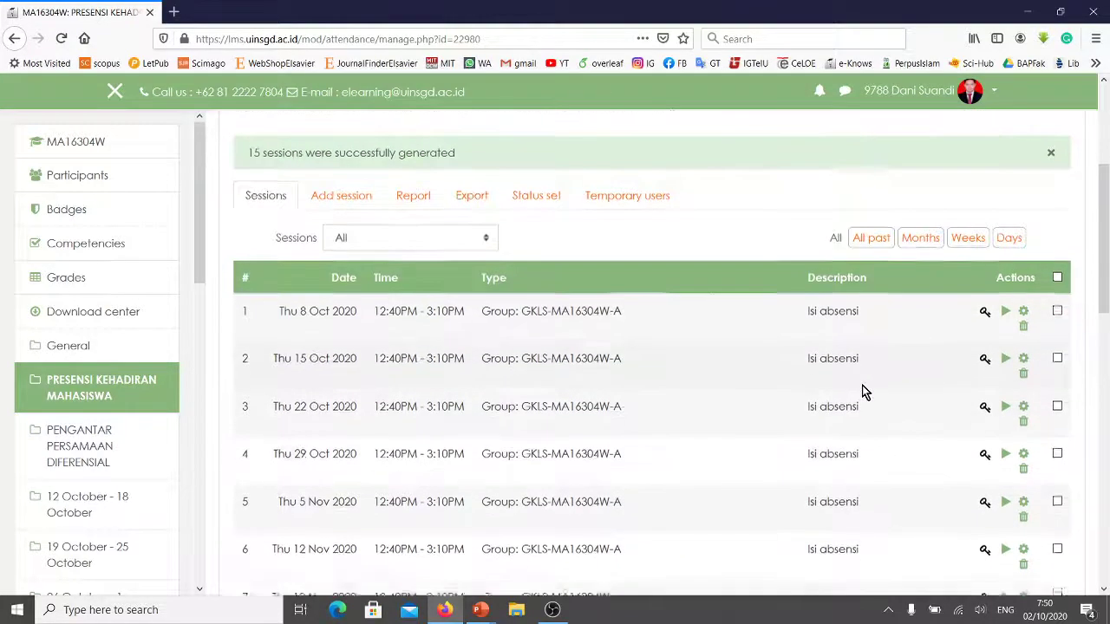
{"action": "scroll", "coordinate": [858, 392], "scroll_direction": "down", "scroll_amount": 6}
{"action": "scroll", "coordinate": [840, 381], "scroll_direction": "up", "scroll_amount": 5}
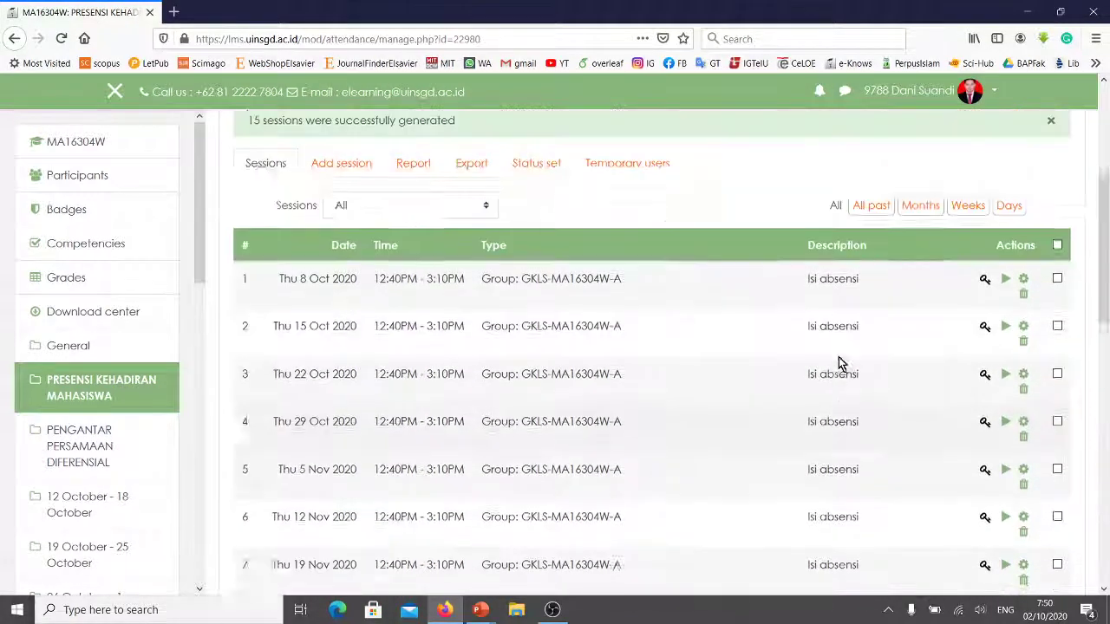
{"action": "scroll", "coordinate": [839, 357], "scroll_direction": "up", "scroll_amount": 3}
{"action": "scroll", "coordinate": [867, 485], "scroll_direction": "down", "scroll_amount": 5}
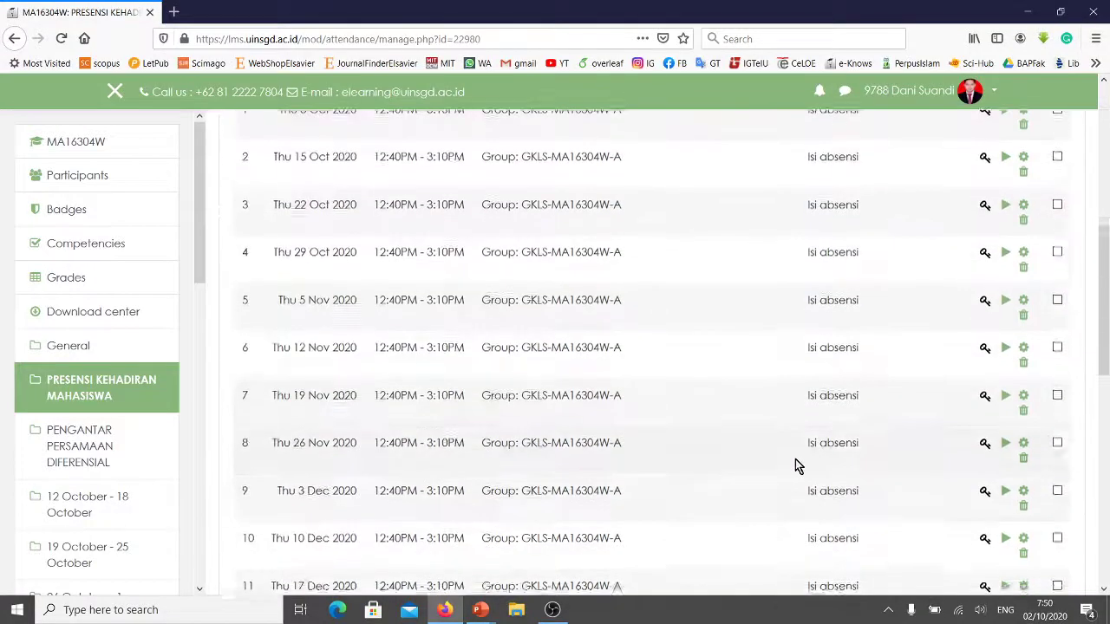
{"action": "scroll", "coordinate": [795, 463], "scroll_direction": "down", "scroll_amount": 6}
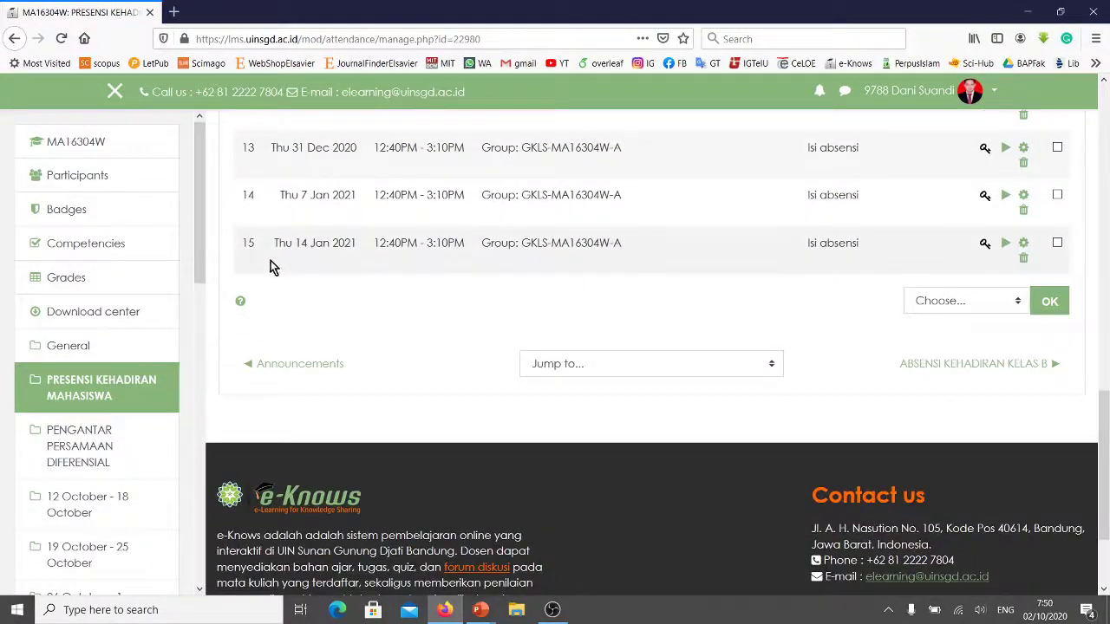
{"action": "scroll", "coordinate": [829, 335], "scroll_direction": "up", "scroll_amount": 8}
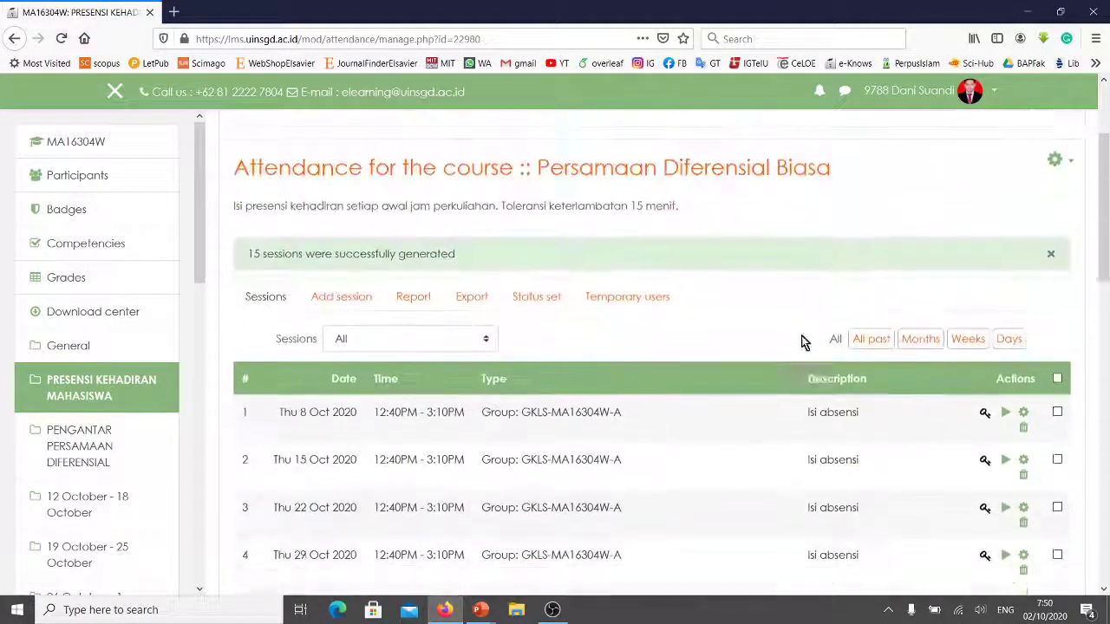
{"action": "scroll", "coordinate": [741, 332], "scroll_direction": "down", "scroll_amount": 3}
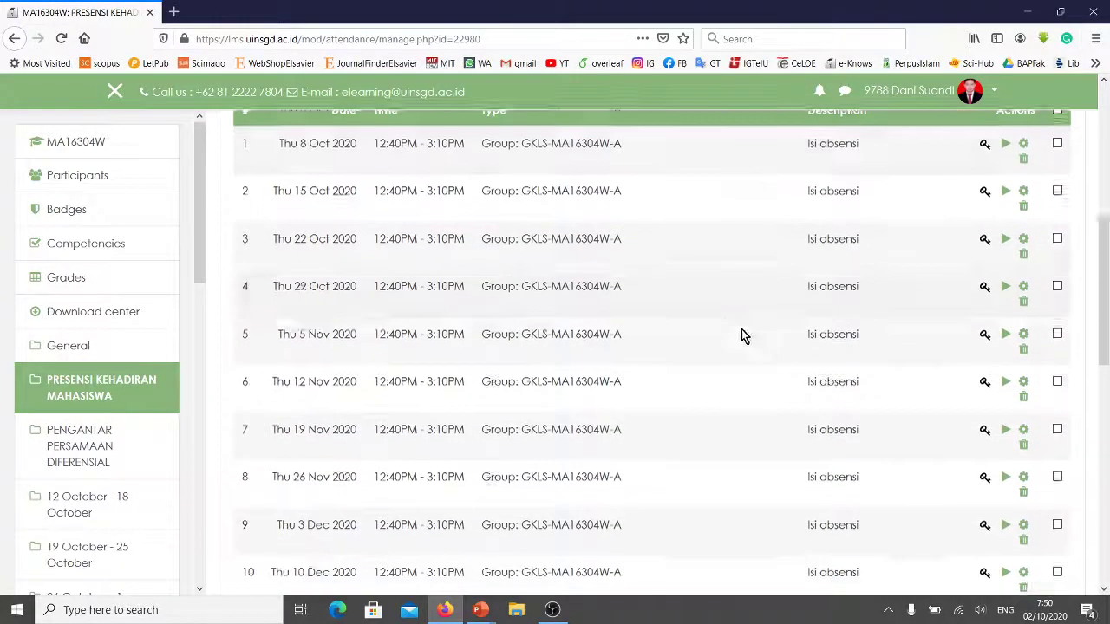
{"action": "scroll", "coordinate": [711, 325], "scroll_direction": "up", "scroll_amount": 5}
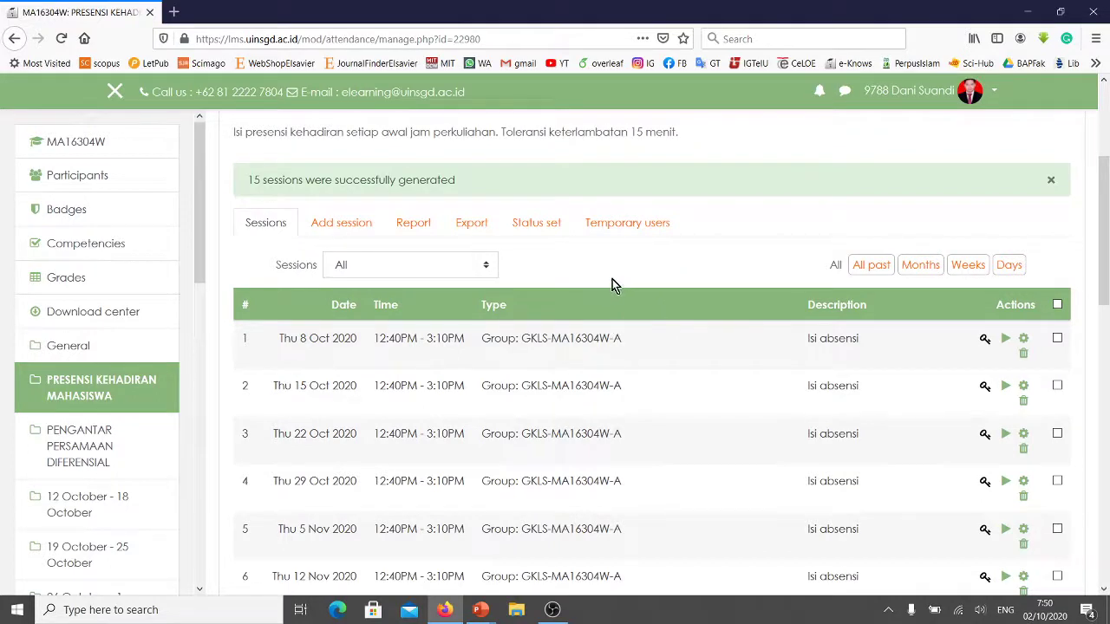
Show the Status set page listing Hadir, Telat, Dispensasi and Alpa with their points.
{"action": "left_click", "coordinate": [544, 232]}
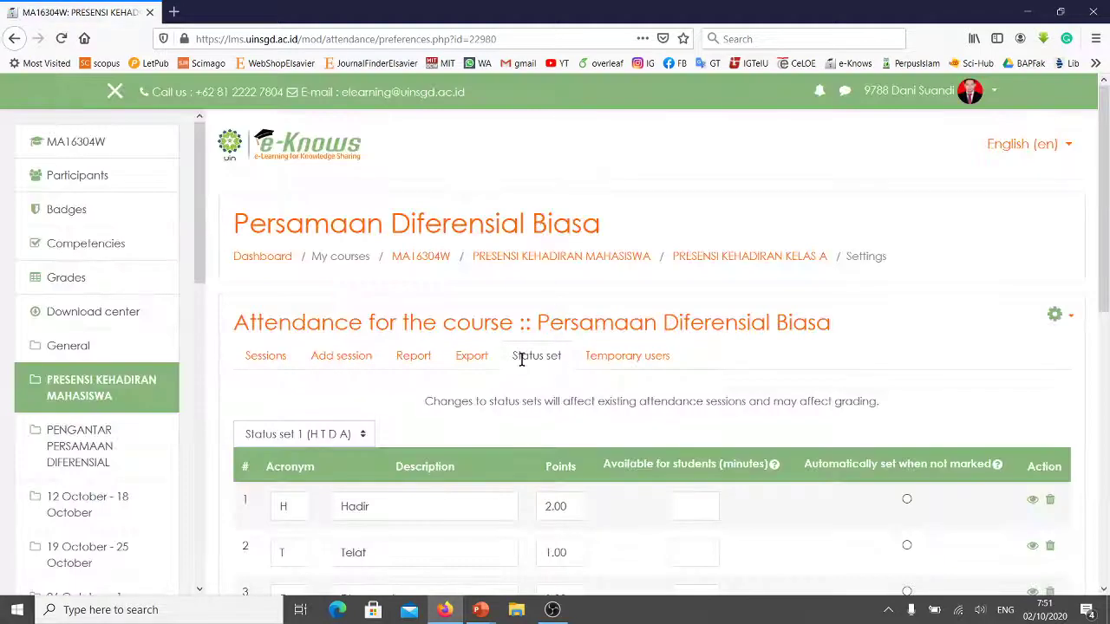
{"action": "scroll", "coordinate": [548, 360], "scroll_direction": "down", "scroll_amount": 3}
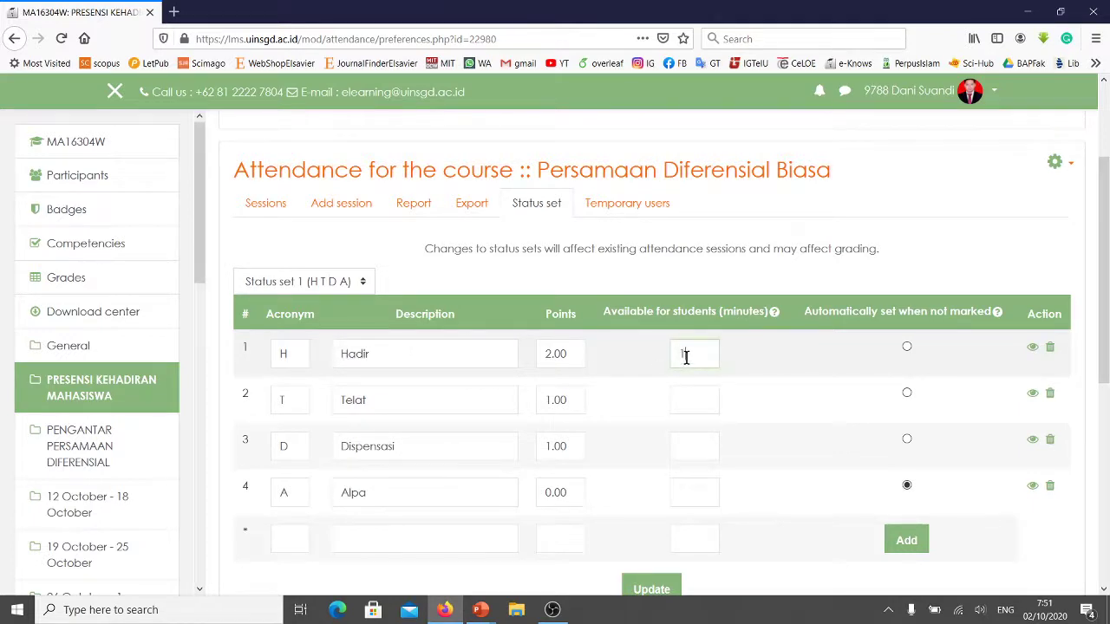
Set student availability to 15, 30, 30 and 45 minutes for Hadir, Telat, Dispensasi, Alpa and update.
{"action": "type", "text": "15"}
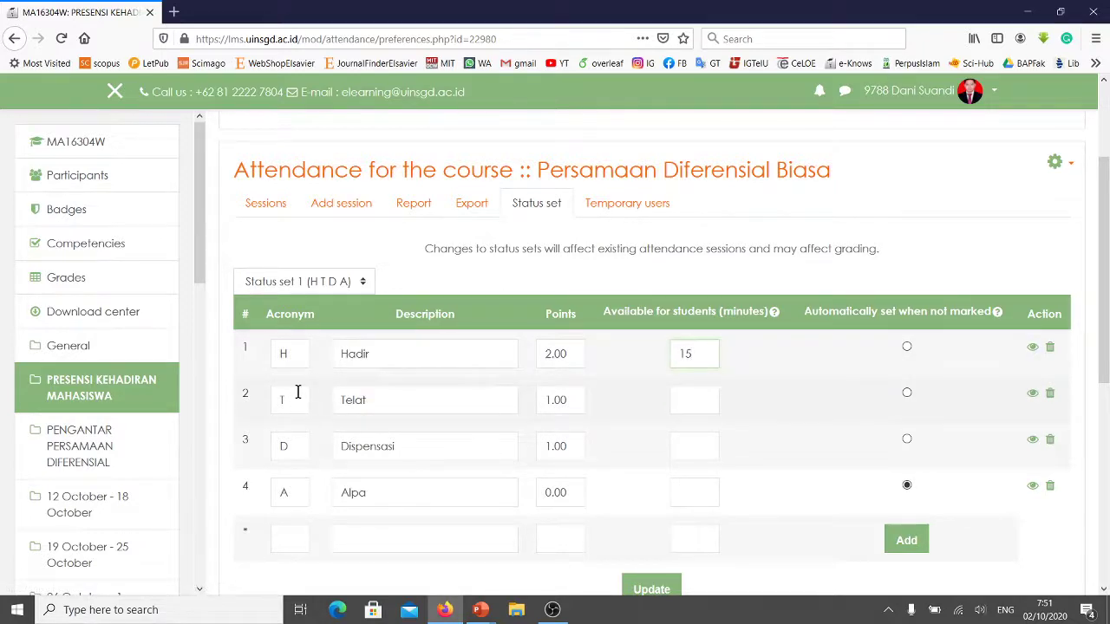
{"action": "left_click", "coordinate": [684, 402]}
{"action": "left_click", "coordinate": [677, 442]}
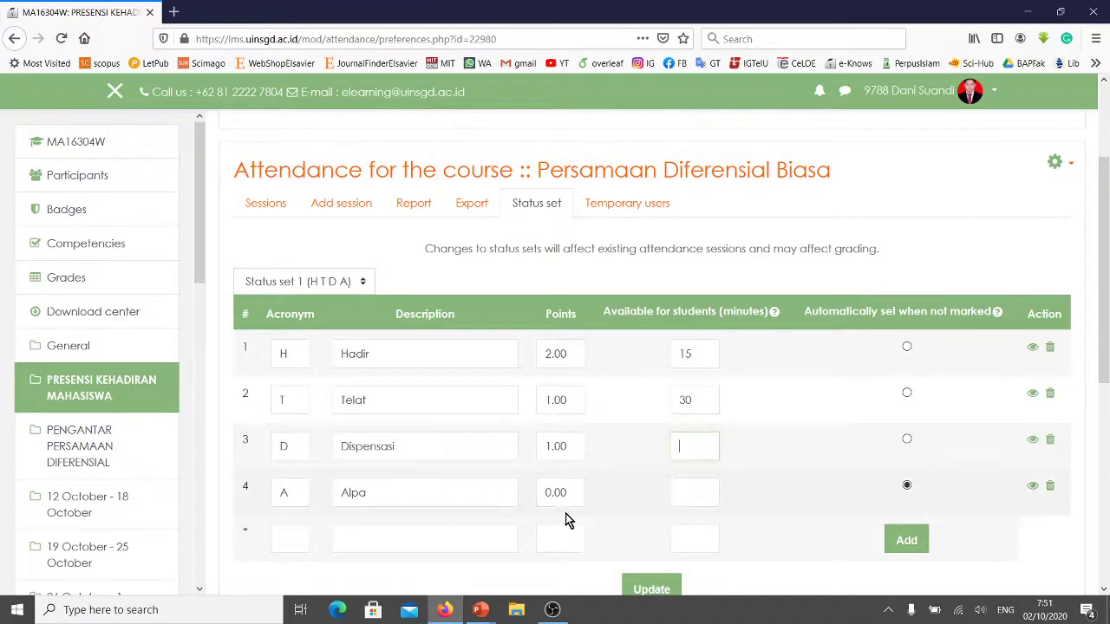
{"action": "type", "text": "30"}
{"action": "left_click", "coordinate": [689, 498]}
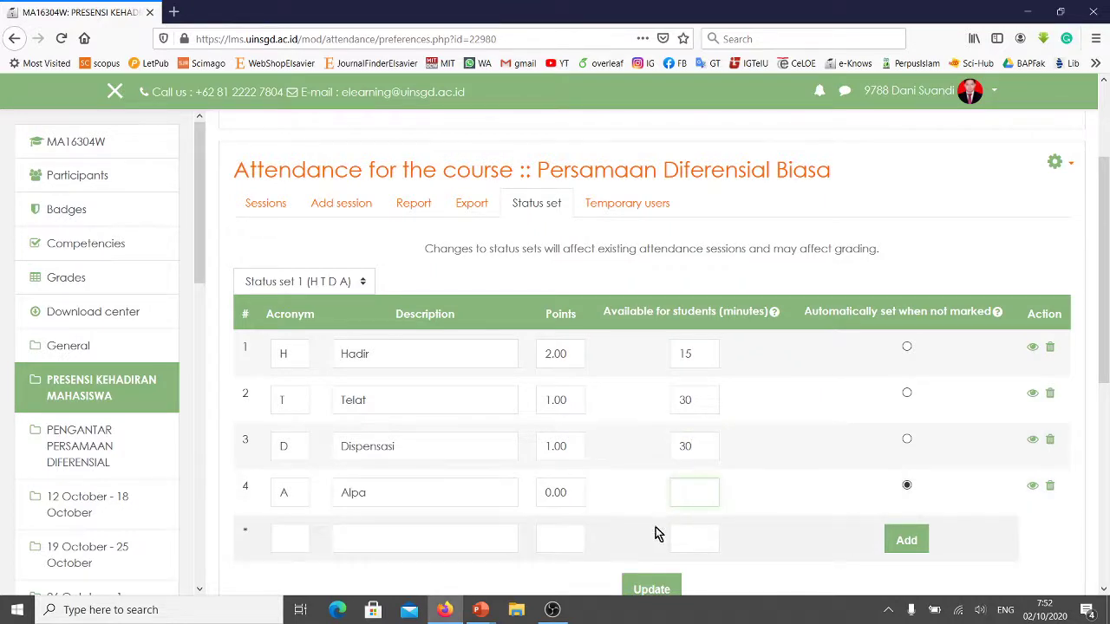
{"action": "type", "text": "45"}
{"action": "scroll", "coordinate": [904, 316], "scroll_direction": "down", "scroll_amount": 2}
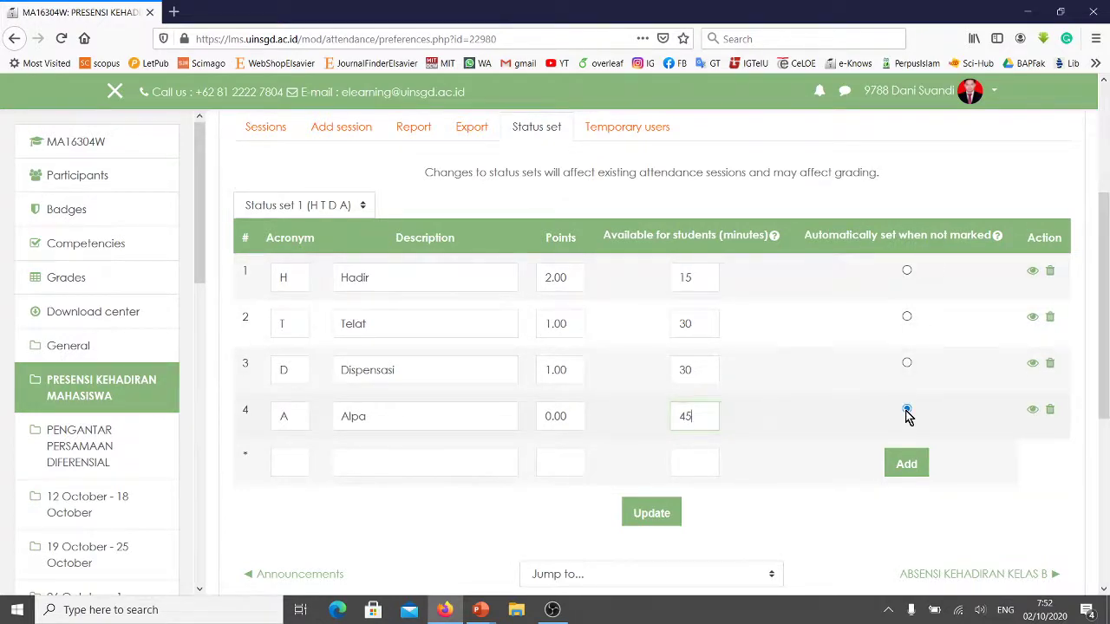
{"action": "left_click", "coordinate": [651, 515]}
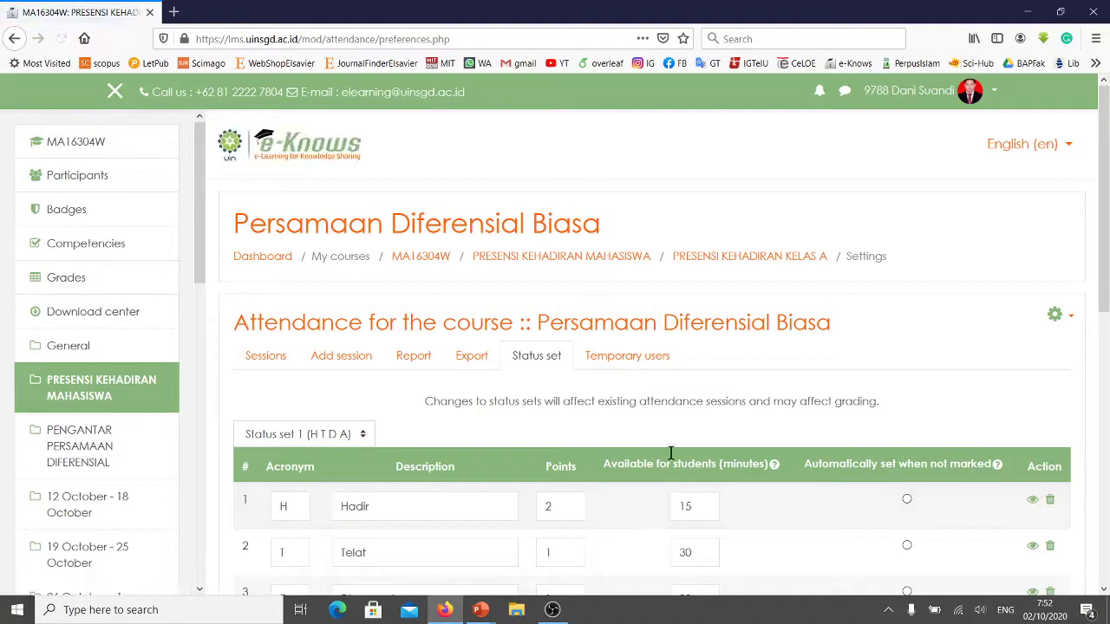
{"action": "left_click", "coordinate": [279, 367]}
{"action": "scroll", "coordinate": [659, 485], "scroll_direction": "down", "scroll_amount": 2}
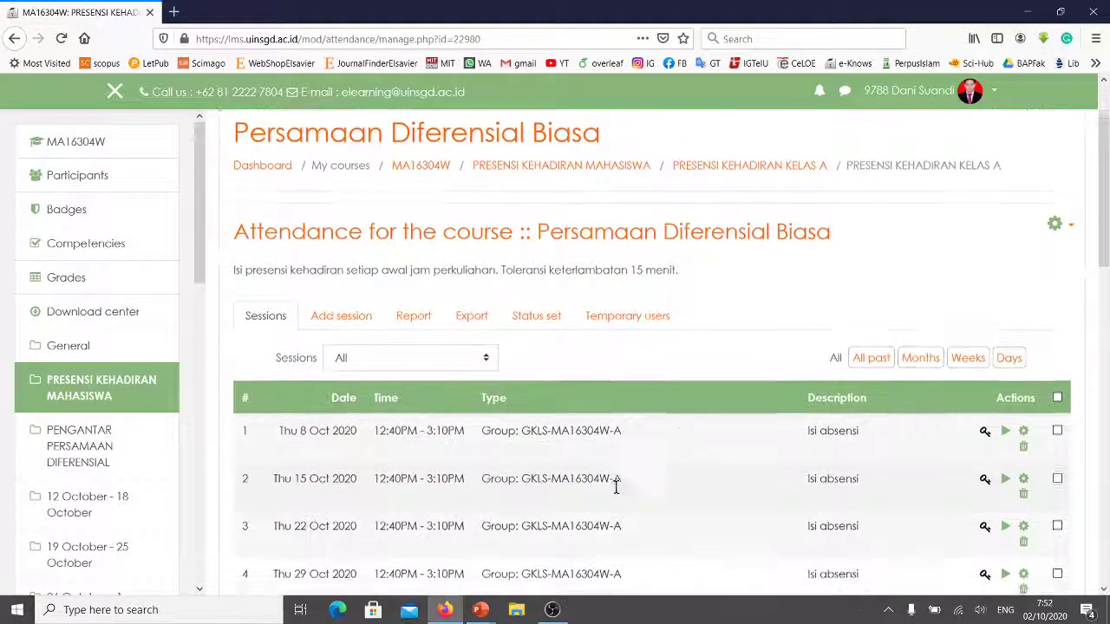
{"action": "scroll", "coordinate": [659, 469], "scroll_direction": "down", "scroll_amount": 1}
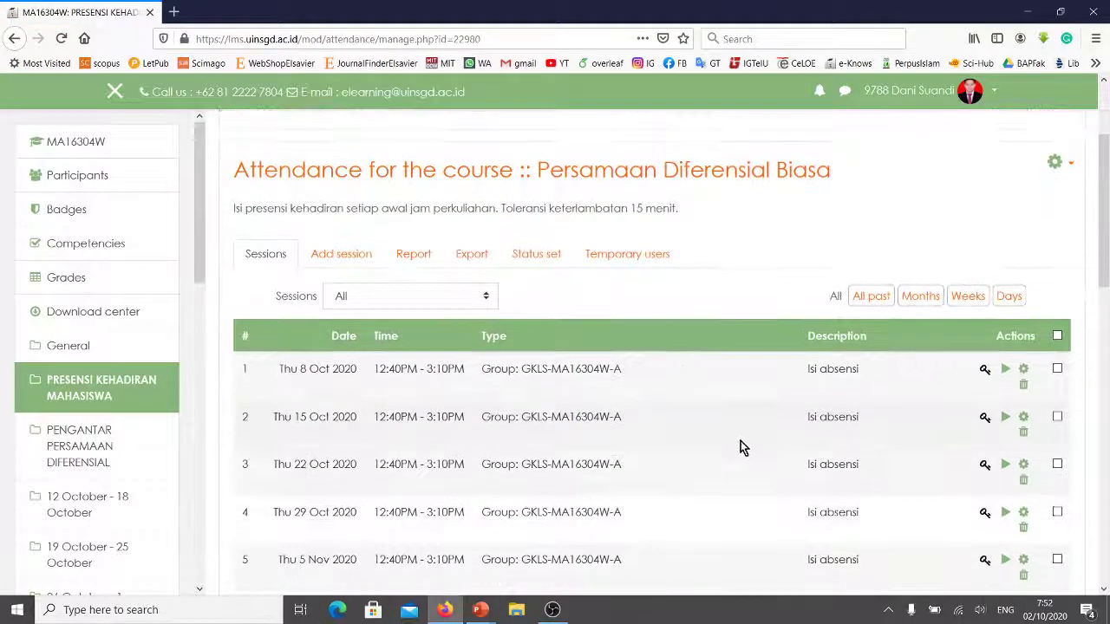
{"action": "left_click", "coordinate": [1005, 371]}
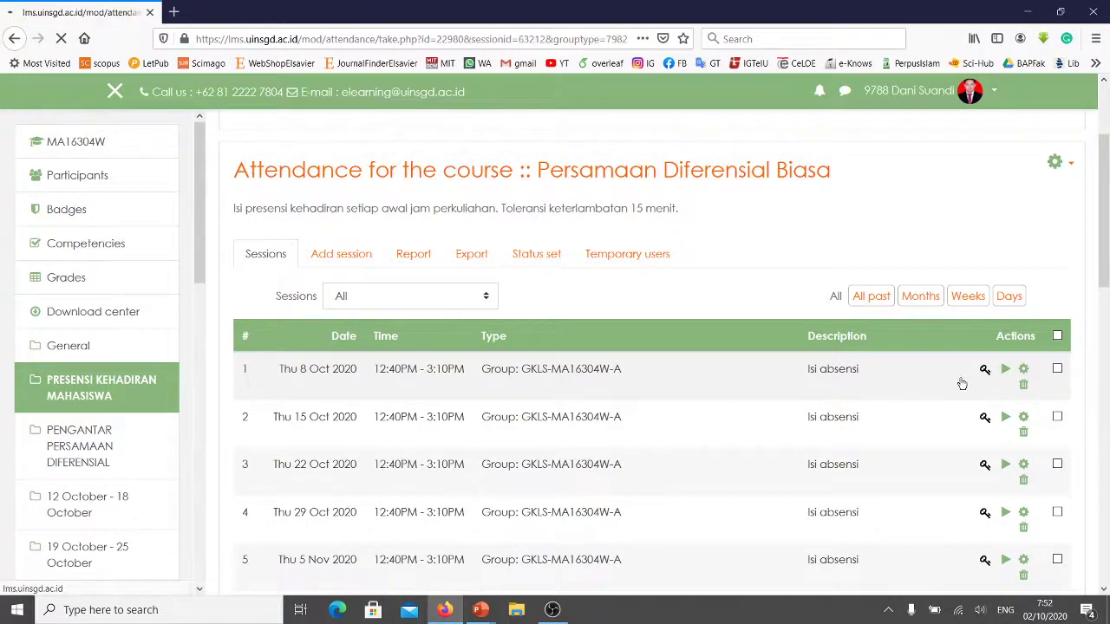
{"action": "scroll", "coordinate": [659, 460], "scroll_direction": "down", "scroll_amount": 5}
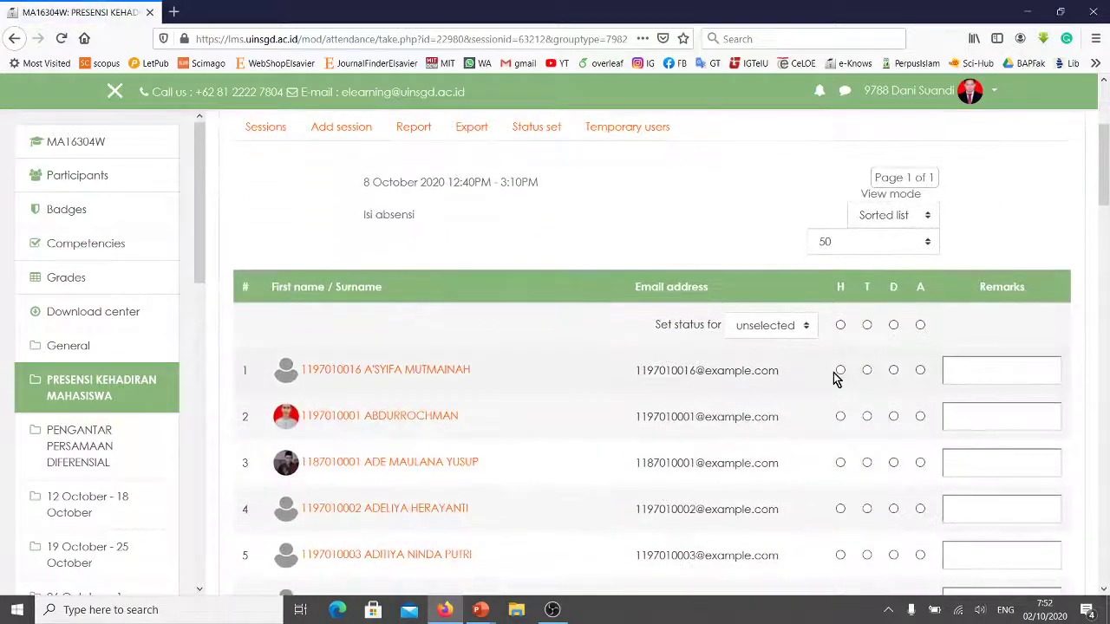
{"action": "scroll", "coordinate": [701, 333], "scroll_direction": "down", "scroll_amount": 12}
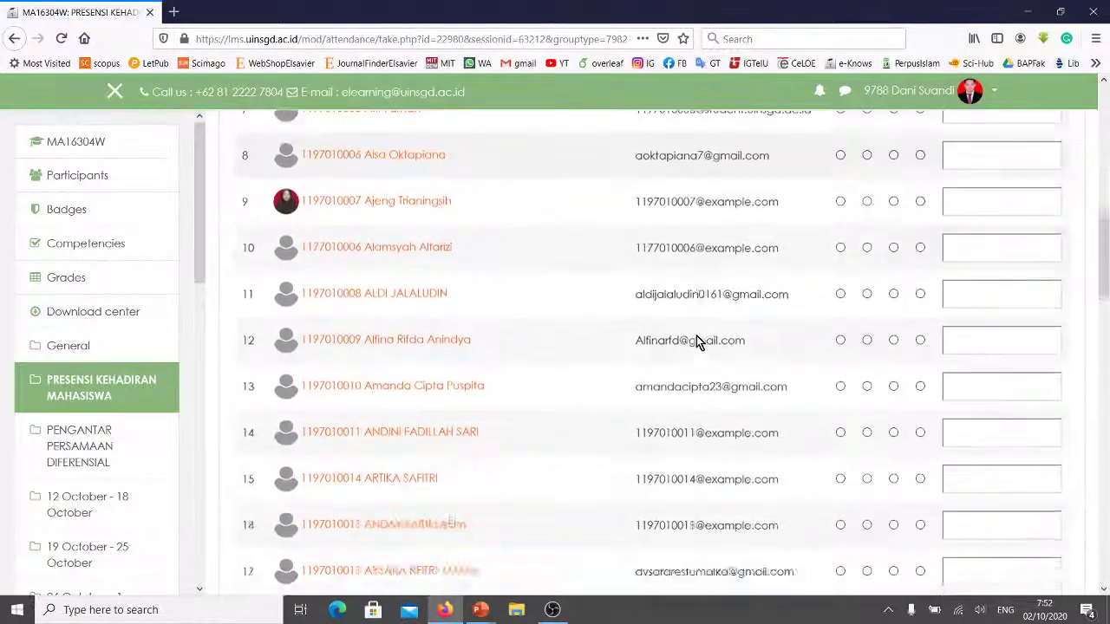
{"action": "scroll", "coordinate": [695, 335], "scroll_direction": "up", "scroll_amount": 15}
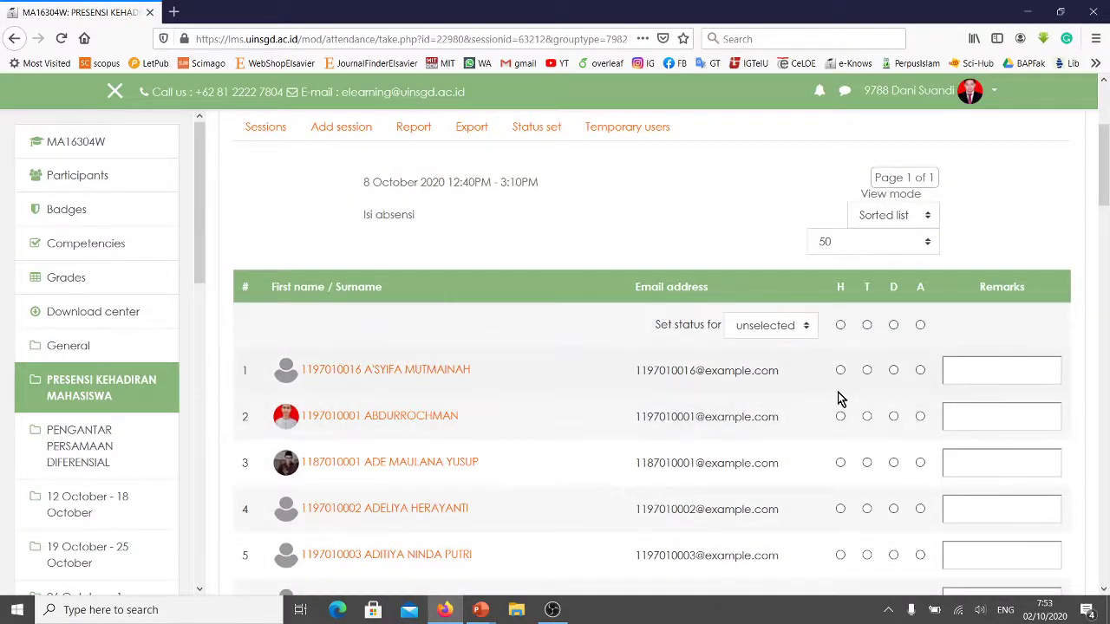
{"action": "scroll", "coordinate": [817, 399], "scroll_direction": "down", "scroll_amount": 3}
{"action": "scroll", "coordinate": [818, 398], "scroll_direction": "down", "scroll_amount": 6}
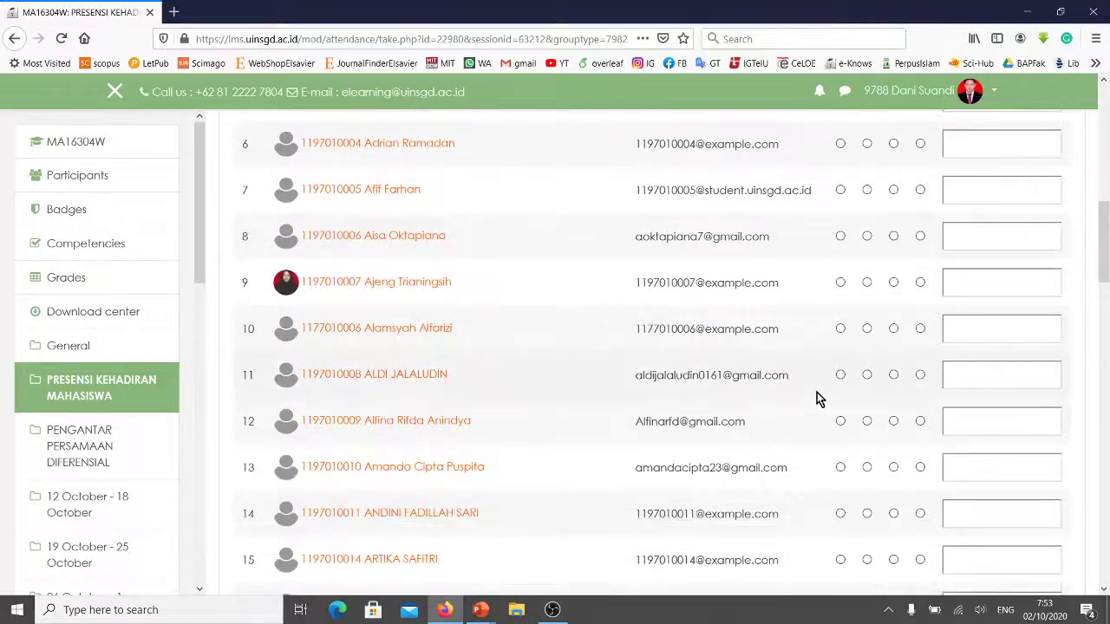
{"action": "scroll", "coordinate": [780, 351], "scroll_direction": "up", "scroll_amount": 7}
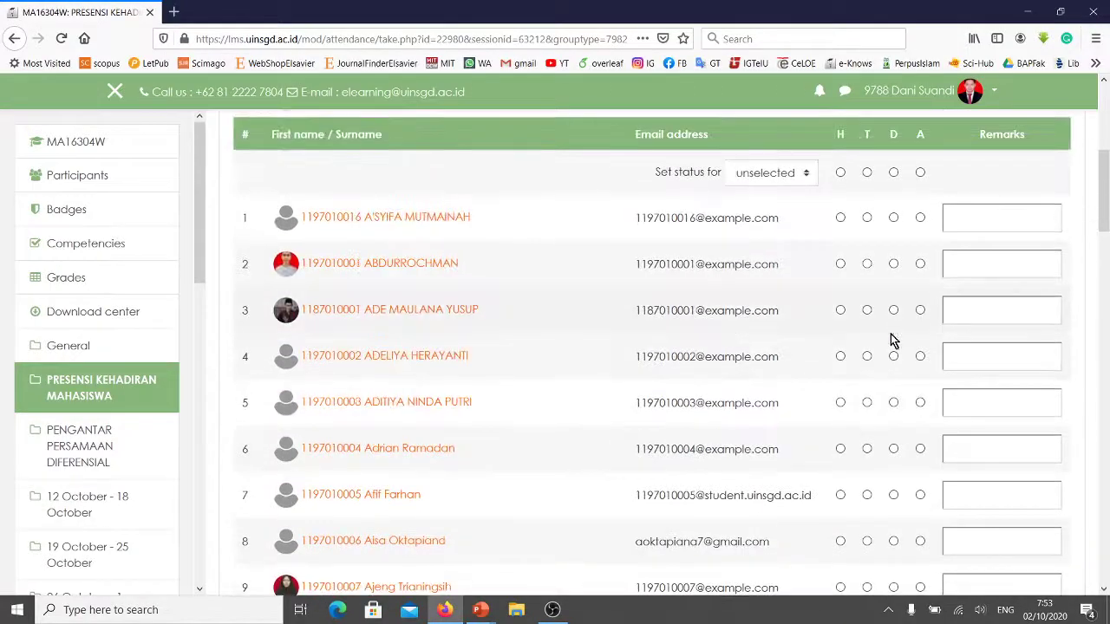
{"action": "scroll", "coordinate": [828, 377], "scroll_direction": "down", "scroll_amount": 5}
{"action": "scroll", "coordinate": [818, 382], "scroll_direction": "down", "scroll_amount": 5}
{"action": "scroll", "coordinate": [818, 382], "scroll_direction": "up", "scroll_amount": 12}
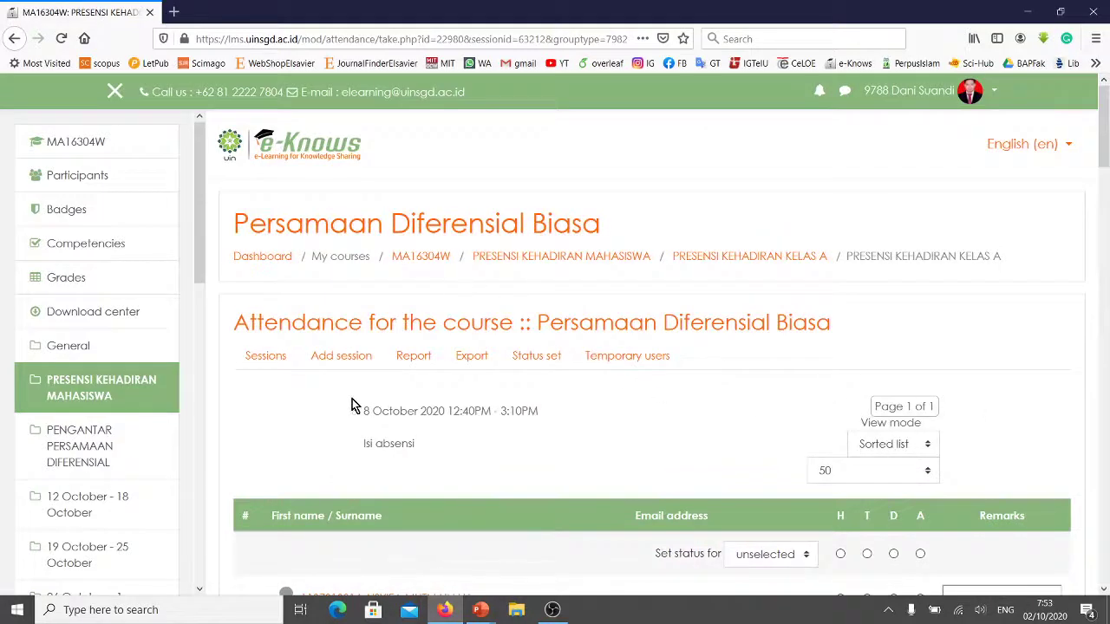
{"action": "left_click", "coordinate": [405, 358]}
{"action": "scroll", "coordinate": [569, 393], "scroll_direction": "down", "scroll_amount": 4}
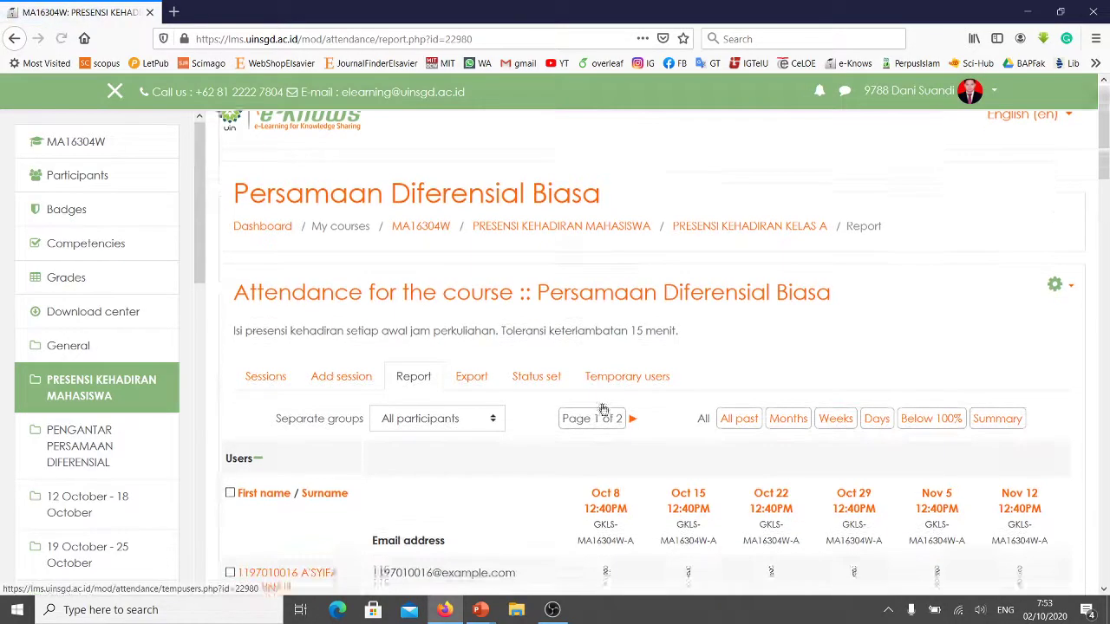
{"action": "scroll", "coordinate": [598, 417], "scroll_direction": "down", "scroll_amount": 2}
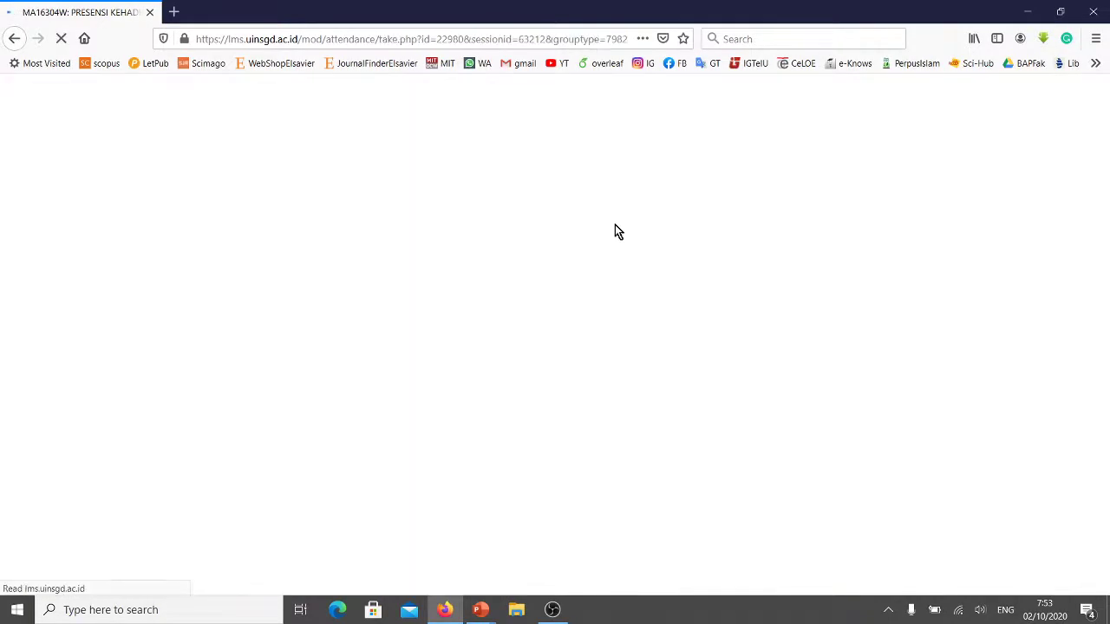
{"action": "scroll", "coordinate": [607, 354], "scroll_direction": "down", "scroll_amount": 3}
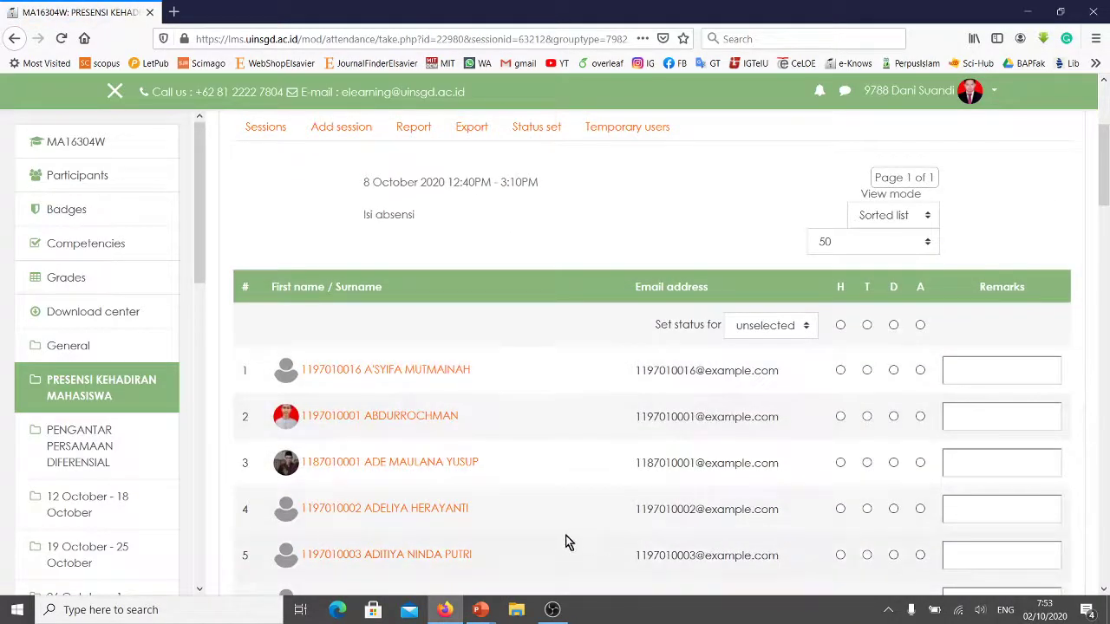
{"action": "scroll", "coordinate": [528, 448], "scroll_direction": "up", "scroll_amount": 3}
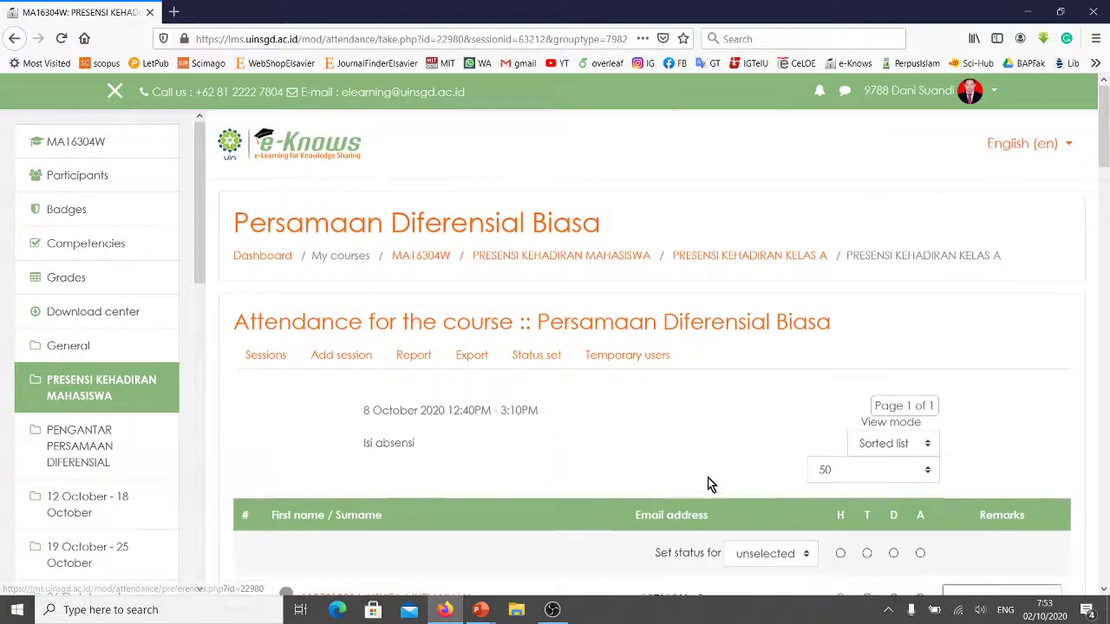
{"action": "scroll", "coordinate": [654, 495], "scroll_direction": "down", "scroll_amount": 7}
{"action": "scroll", "coordinate": [641, 509], "scroll_direction": "up", "scroll_amount": 7}
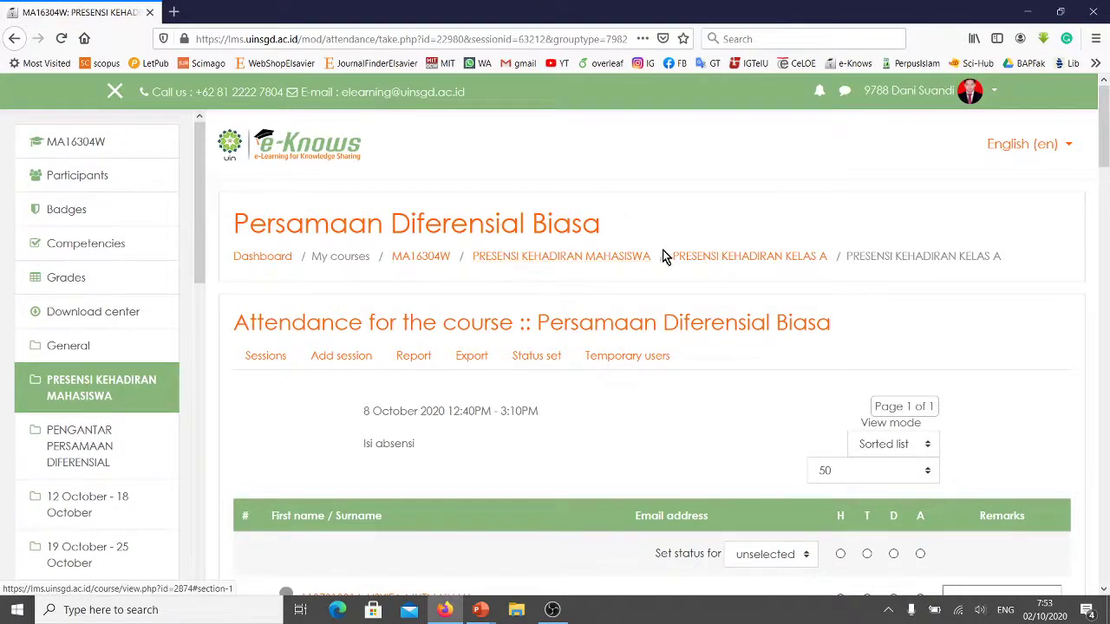
Return to the PRESENSI KEHADIRAN MAHASISWA section and open ABSENSI KEHADIRAN KELAS B.
{"action": "left_click", "coordinate": [573, 262]}
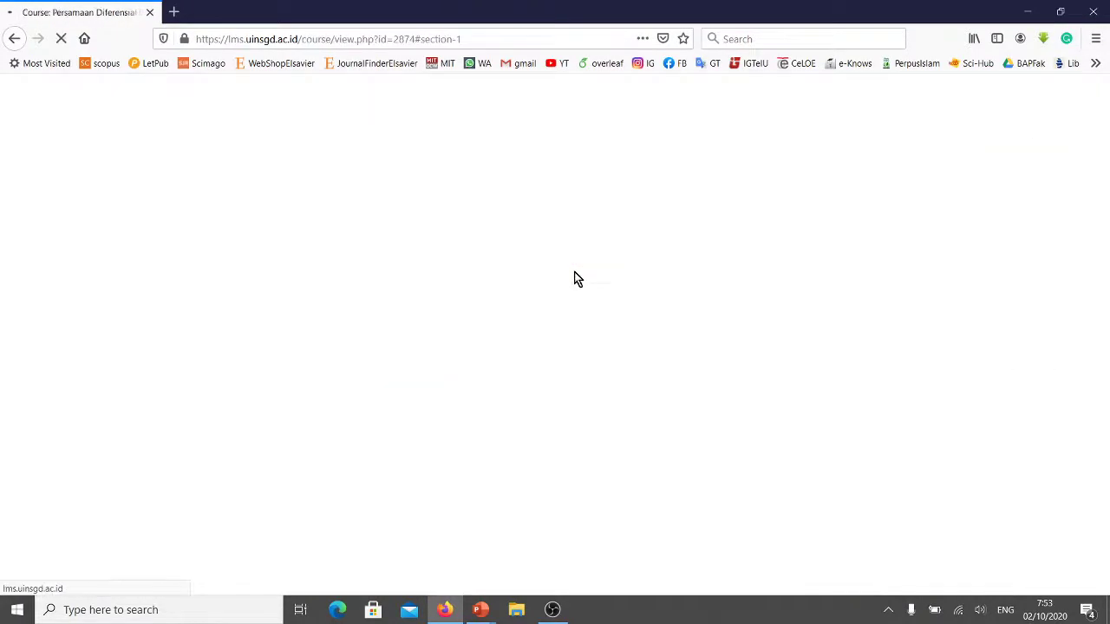
{"action": "scroll", "coordinate": [523, 298], "scroll_direction": "down", "scroll_amount": 2}
{"action": "scroll", "coordinate": [501, 306], "scroll_direction": "up", "scroll_amount": 4}
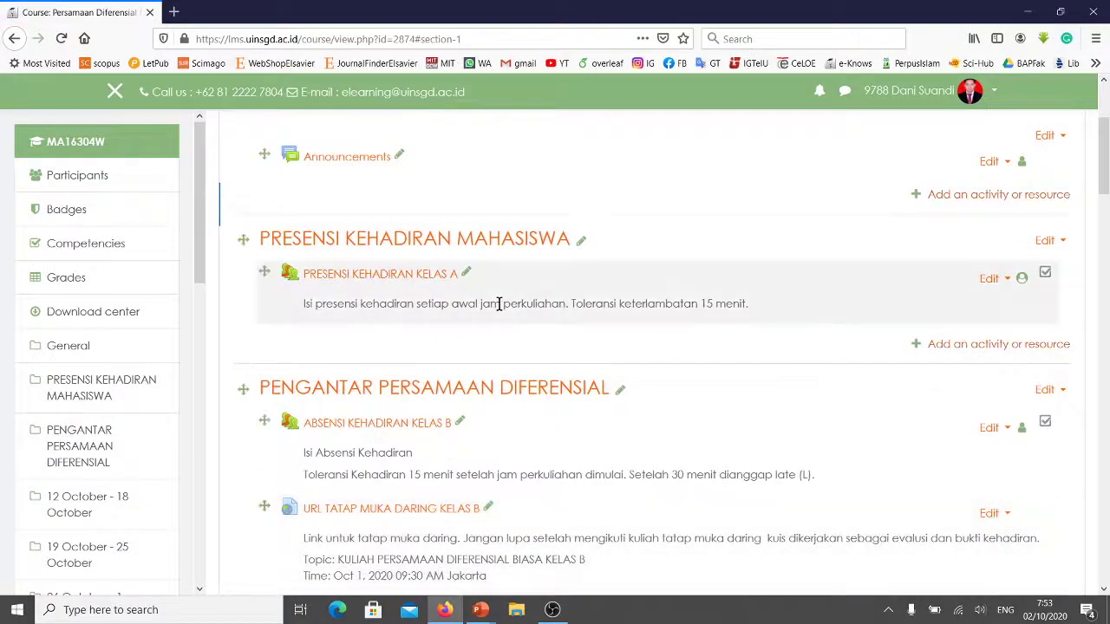
{"action": "scroll", "coordinate": [495, 305], "scroll_direction": "up", "scroll_amount": 2}
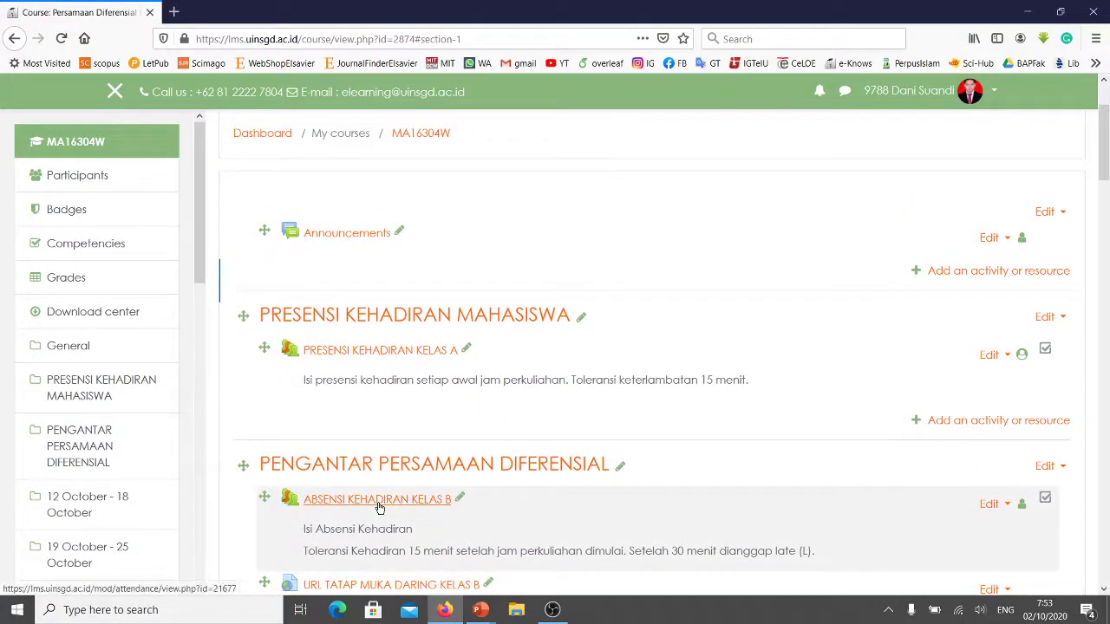
{"action": "left_click", "coordinate": [403, 494]}
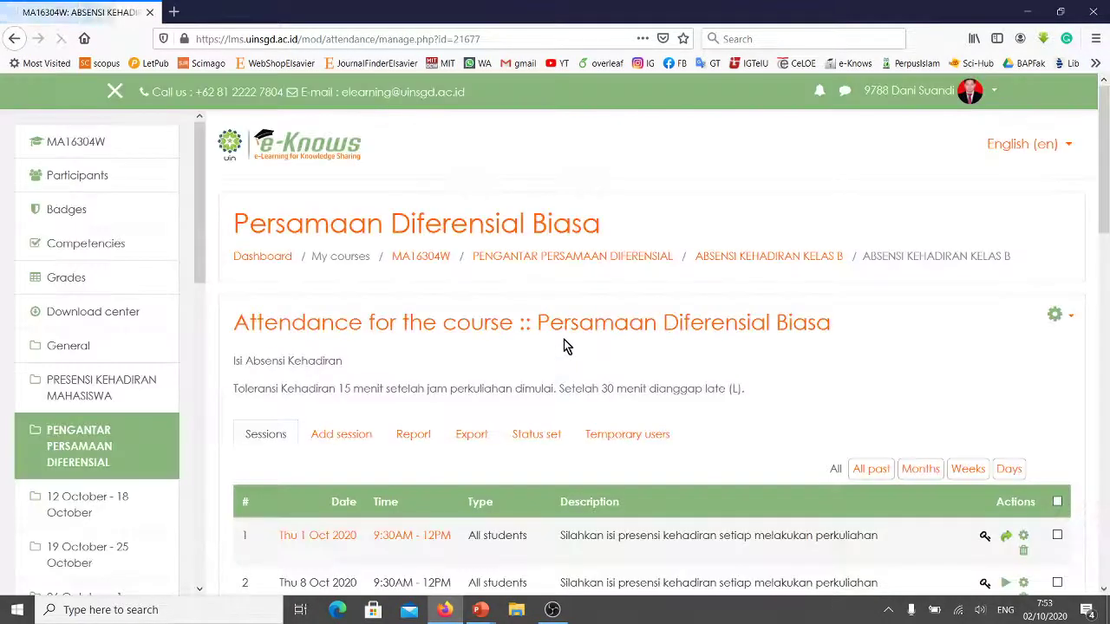
{"action": "scroll", "coordinate": [468, 364], "scroll_direction": "down", "scroll_amount": 2}
View the Kelas B Report and scroll through every student's session marks.
{"action": "left_click", "coordinate": [414, 358]}
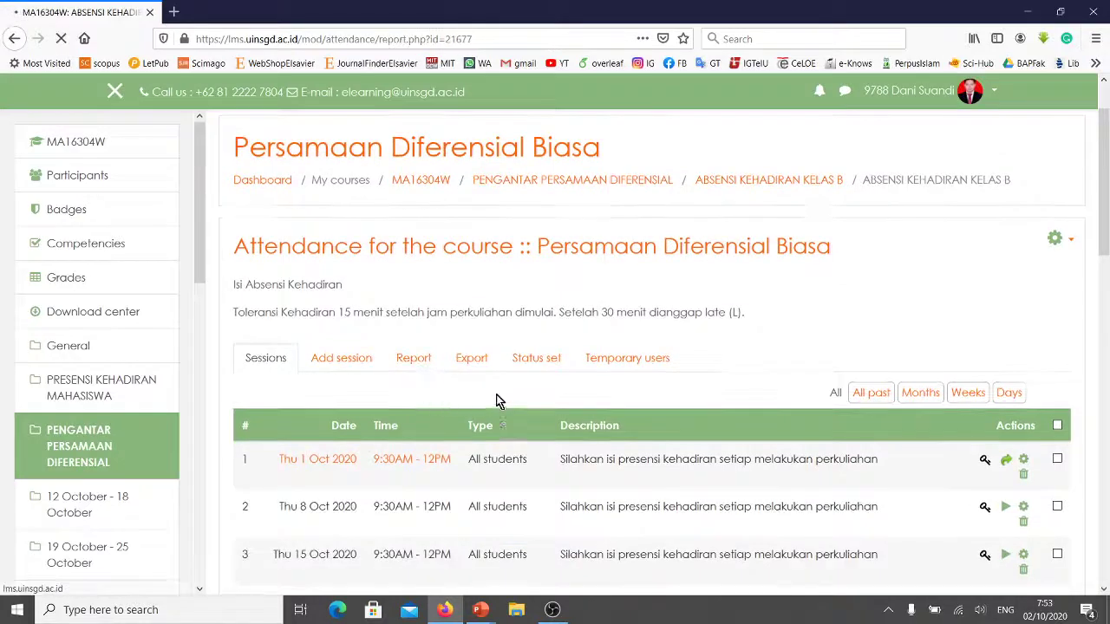
{"action": "scroll", "coordinate": [544, 387], "scroll_direction": "down", "scroll_amount": 4}
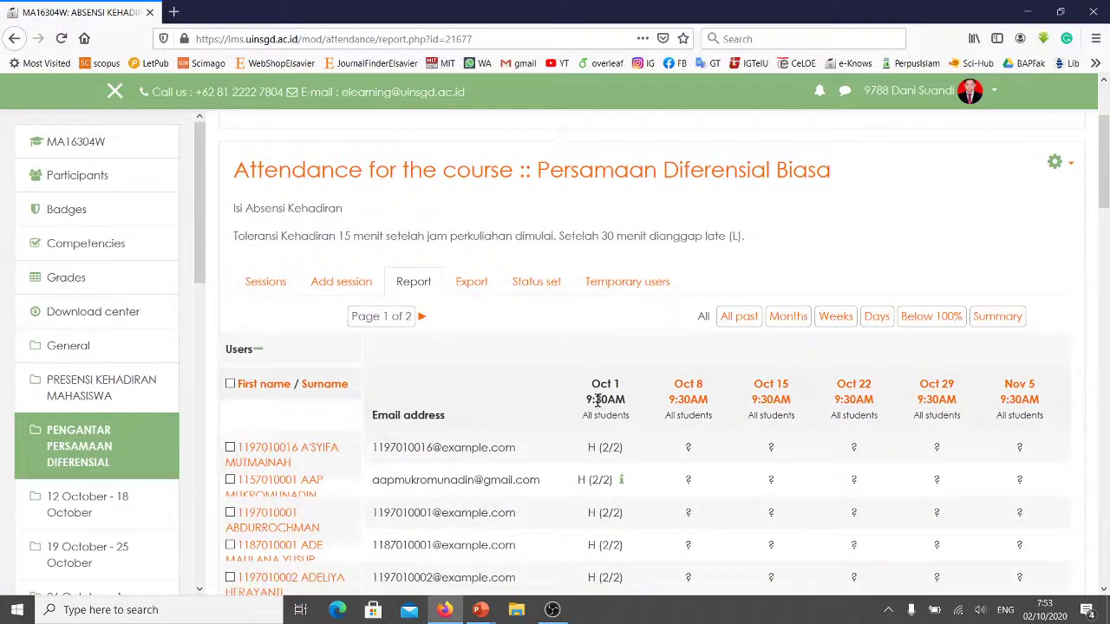
{"action": "scroll", "coordinate": [609, 387], "scroll_direction": "down", "scroll_amount": 4}
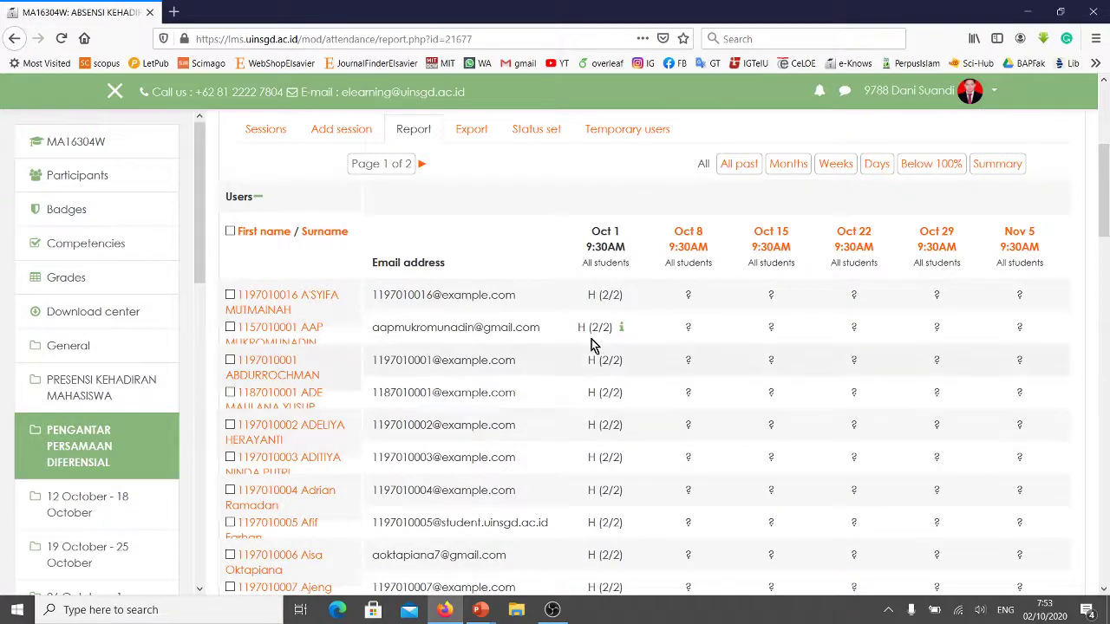
{"action": "scroll", "coordinate": [602, 329], "scroll_direction": "down", "scroll_amount": 6}
{"action": "scroll", "coordinate": [604, 334], "scroll_direction": "down", "scroll_amount": 15}
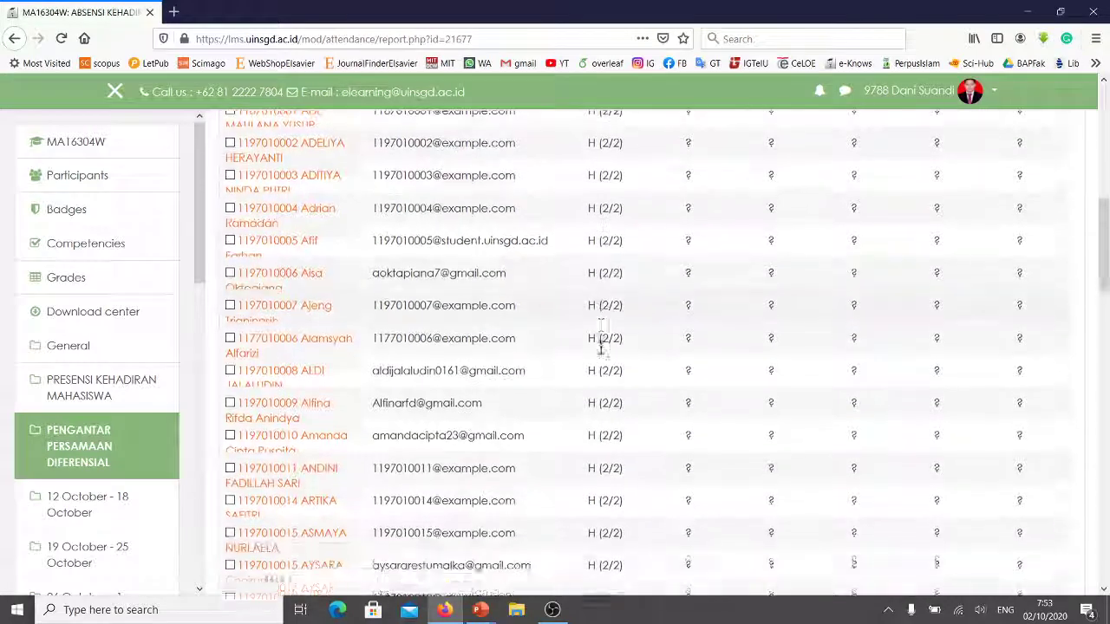
{"action": "scroll", "coordinate": [604, 360], "scroll_direction": "down", "scroll_amount": 20}
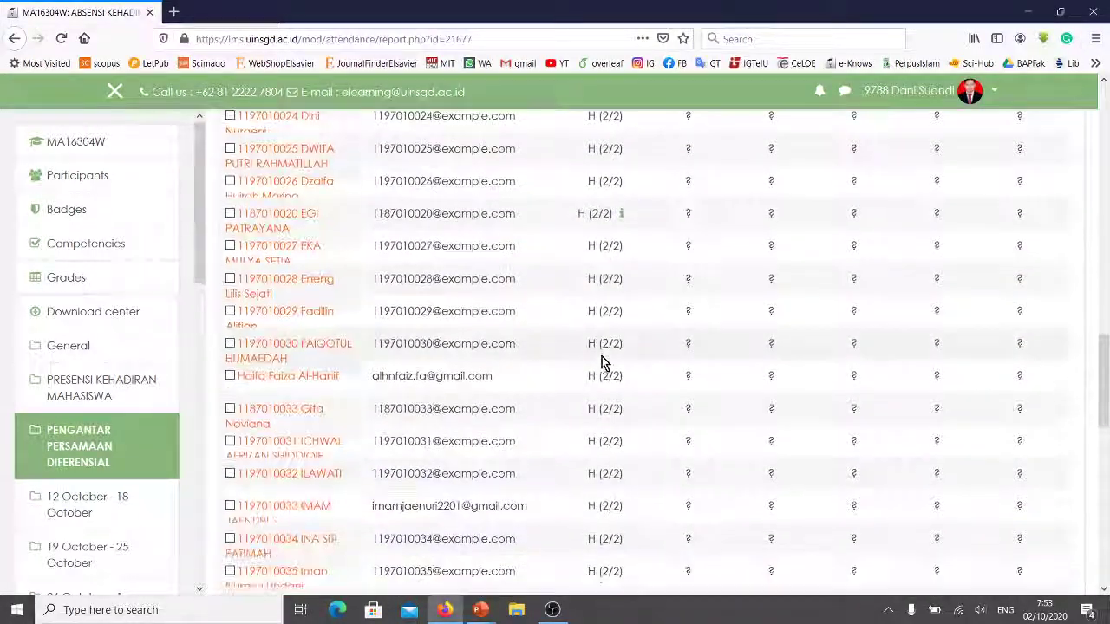
{"action": "scroll", "coordinate": [601, 359], "scroll_direction": "up", "scroll_amount": 19}
{"action": "scroll", "coordinate": [601, 359], "scroll_direction": "up", "scroll_amount": 20}
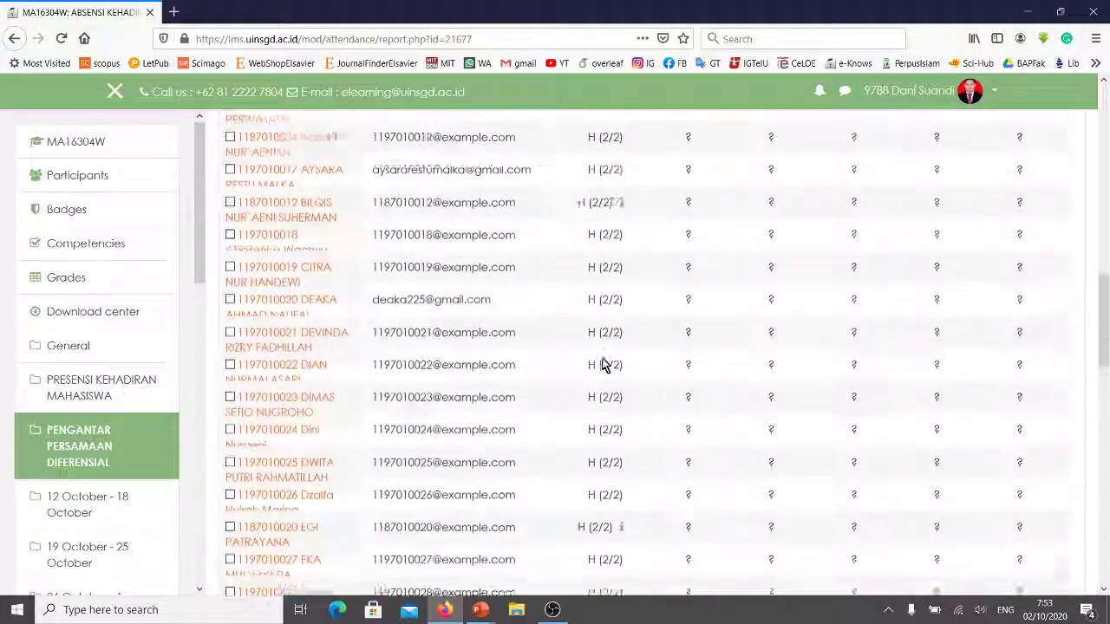
{"action": "scroll", "coordinate": [605, 364], "scroll_direction": "down", "scroll_amount": 4}
{"action": "scroll", "coordinate": [604, 364], "scroll_direction": "down", "scroll_amount": 2}
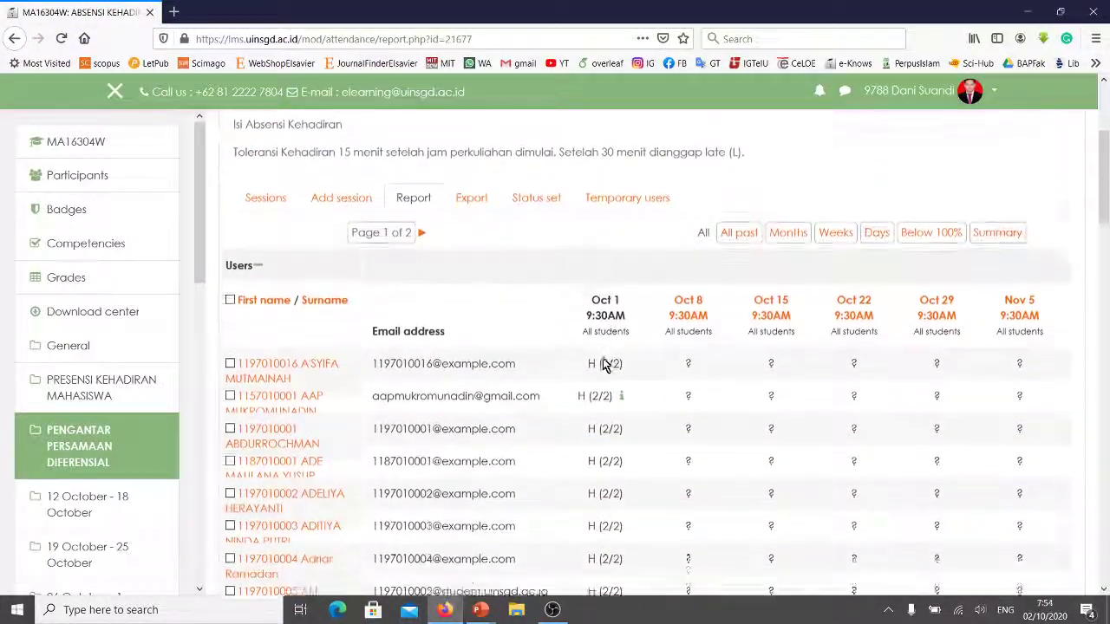
{"action": "scroll", "coordinate": [602, 360], "scroll_direction": "up", "scroll_amount": 6}
{"action": "scroll", "coordinate": [511, 416], "scroll_direction": "down", "scroll_amount": 3}
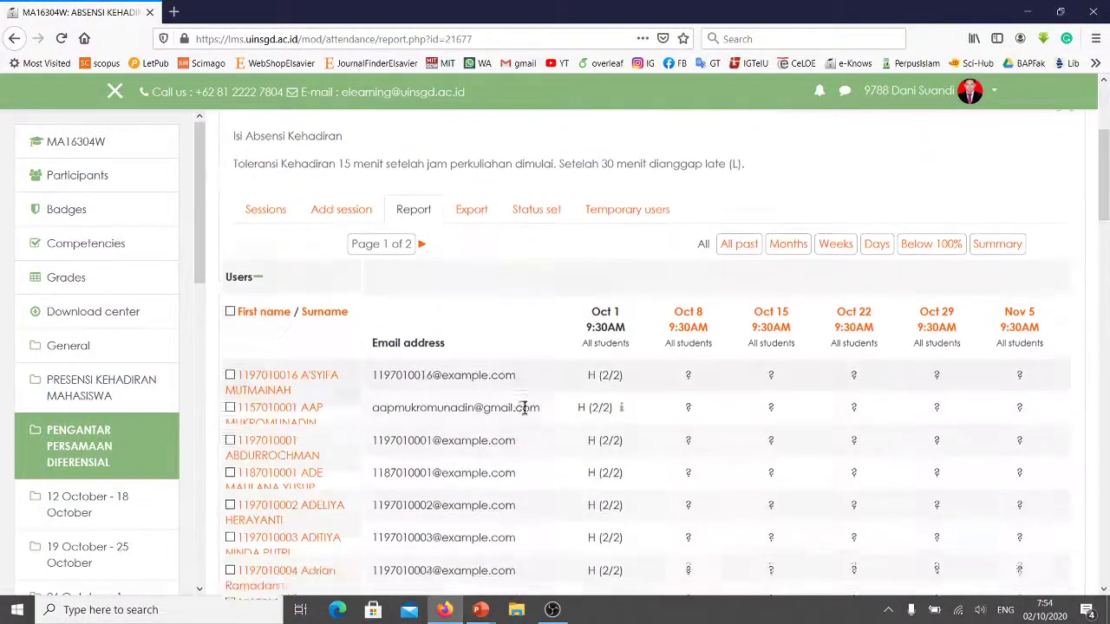
{"action": "scroll", "coordinate": [596, 408], "scroll_direction": "up", "scroll_amount": 3}
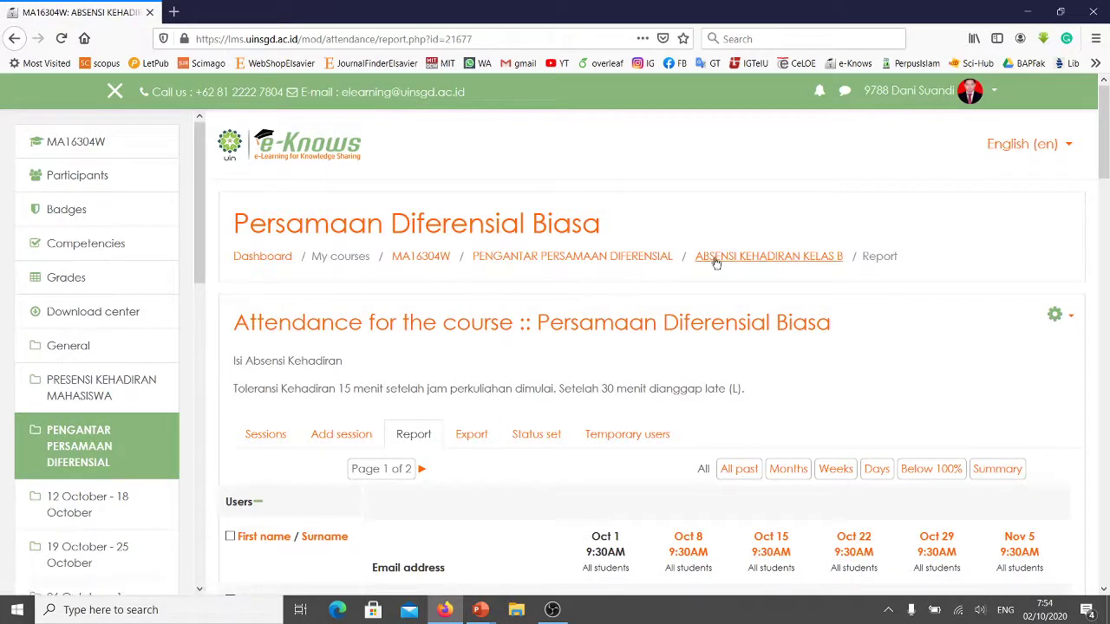
Go back to the PENGANTAR PERSAMAAN DIFERENSIAL course page and turn editing off.
{"action": "left_click", "coordinate": [646, 261]}
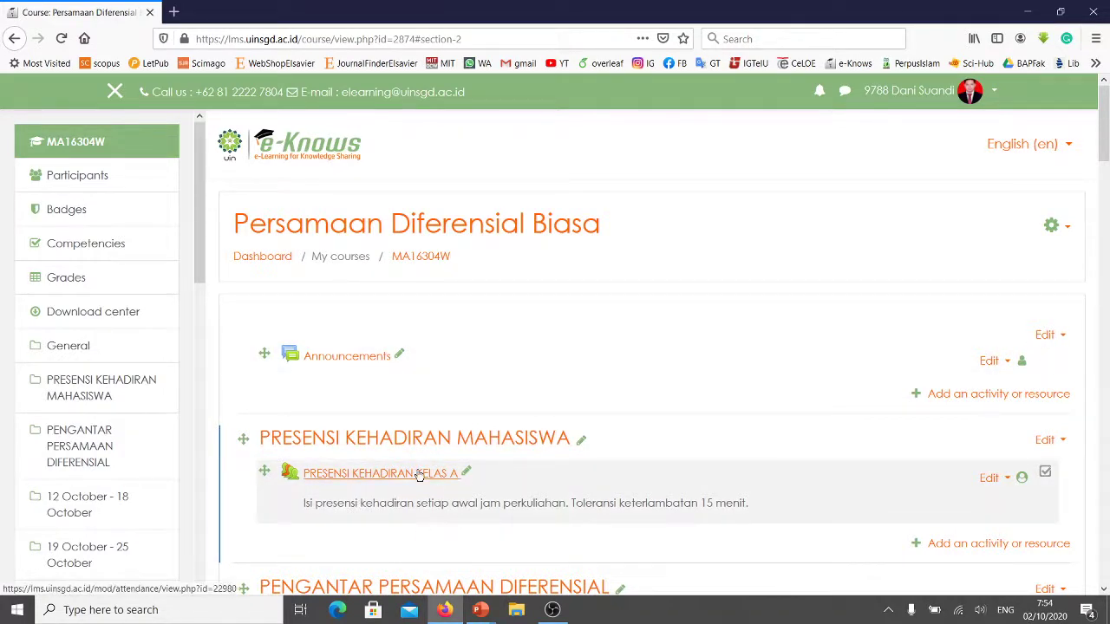
{"action": "left_click", "coordinate": [1066, 231]}
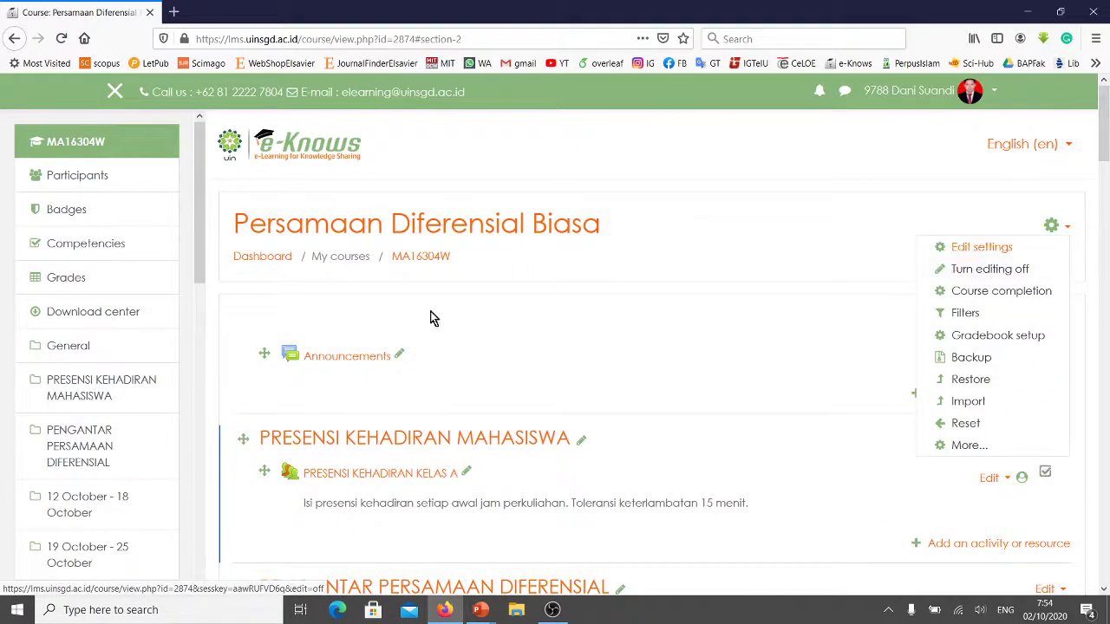
{"action": "left_click", "coordinate": [995, 276]}
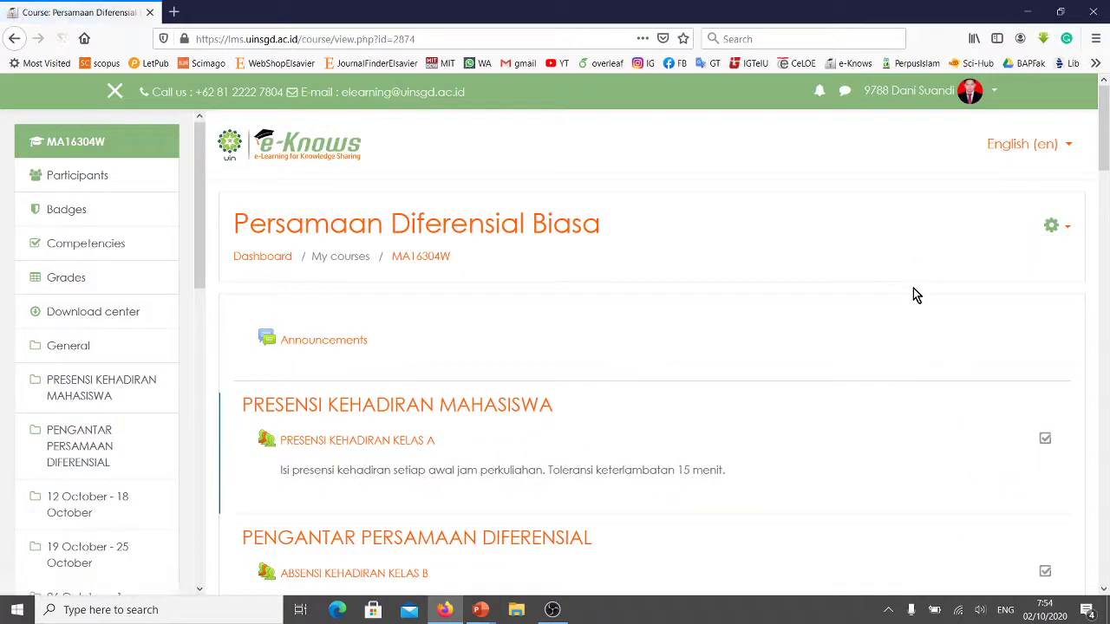